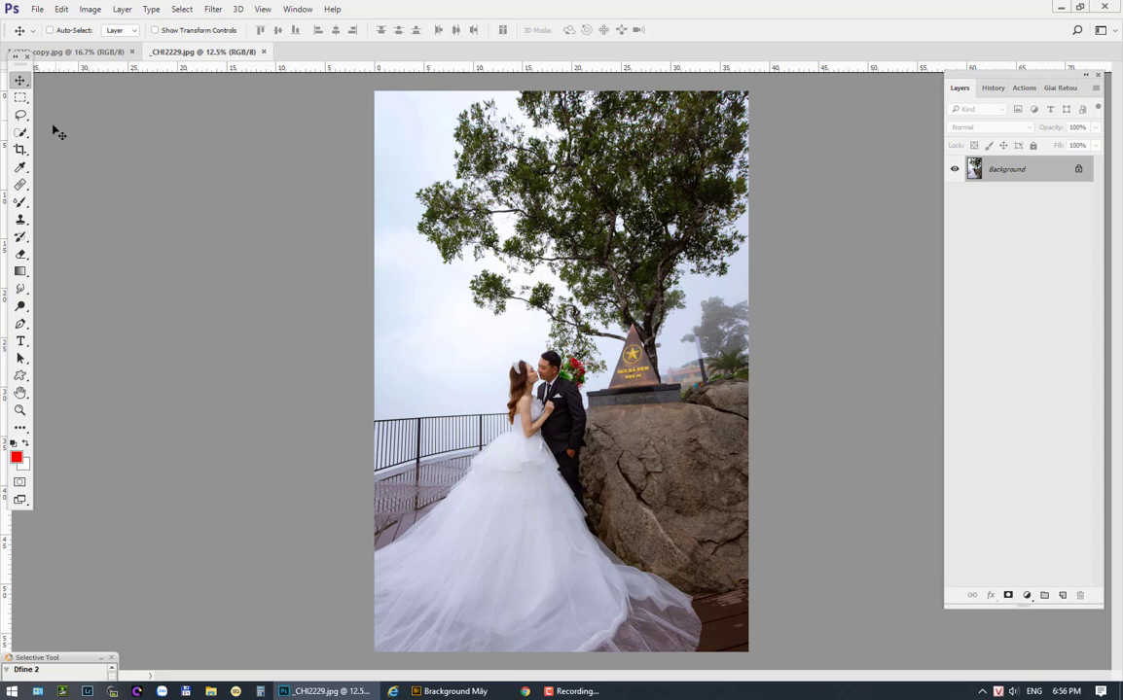
- Select the whole sky with the Magic Wand, adding the areas along the photo's edge and beside the monument
{"action": "right_click", "coordinate": [23, 137]}
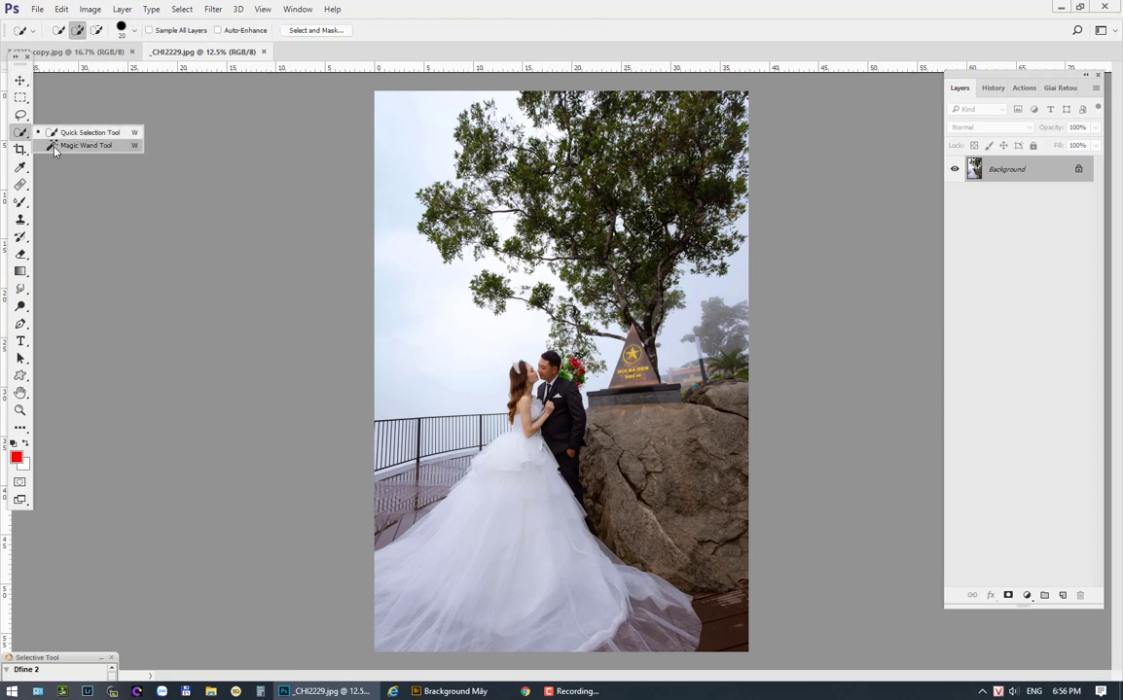
{"action": "left_click", "coordinate": [77, 142]}
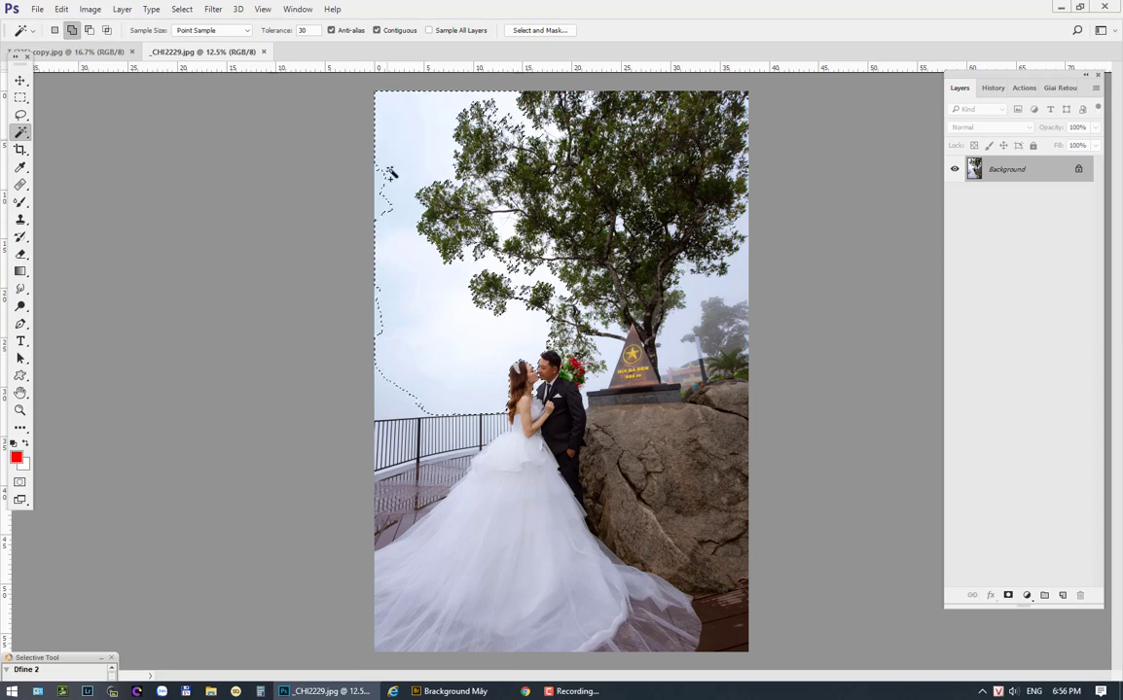
{"action": "key", "text": "shift"}
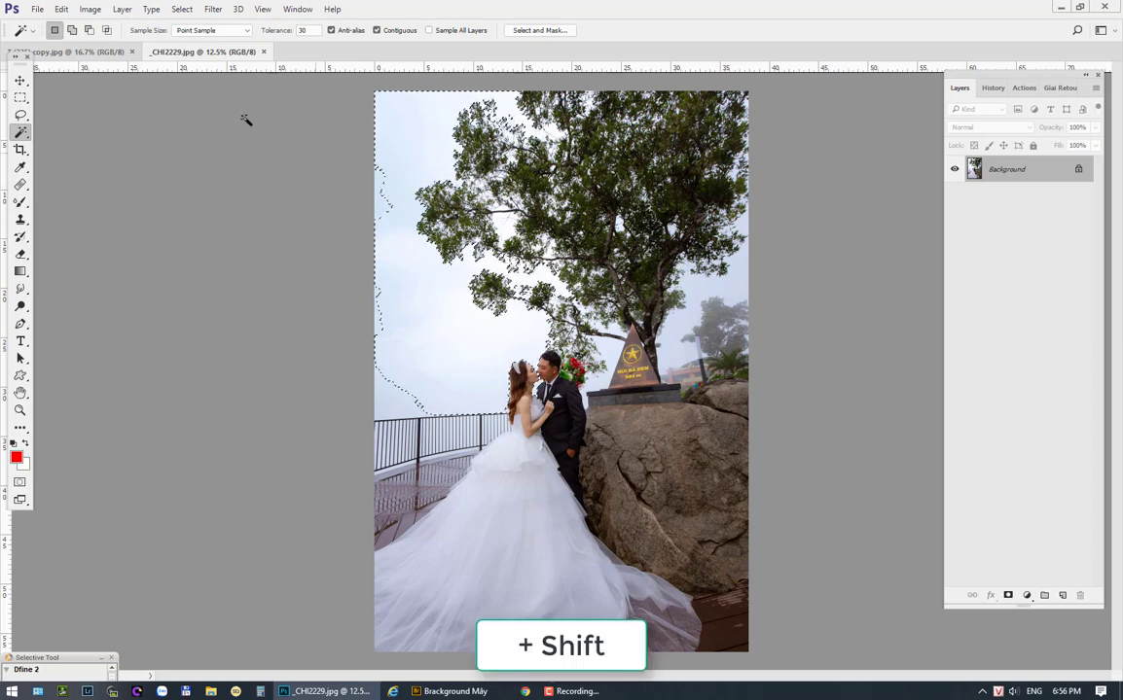
{"action": "left_click", "coordinate": [387, 191], "text": "shift"}
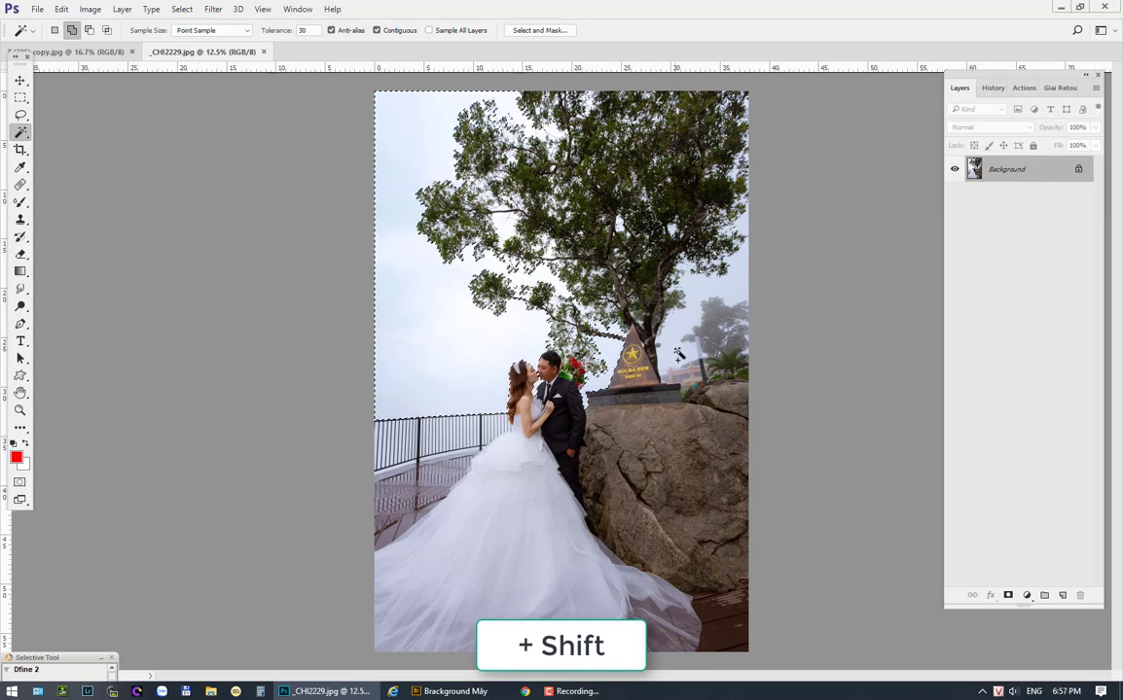
{"action": "left_click", "coordinate": [678, 355], "text": "shift"}
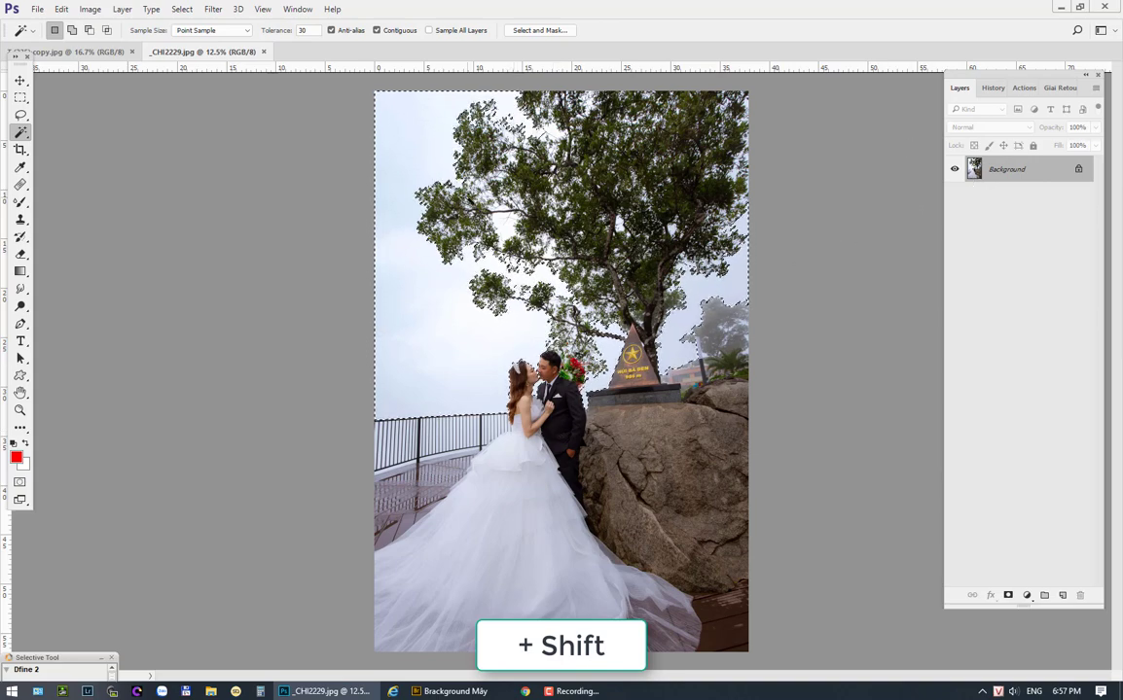
{"action": "key", "text": "shift"}
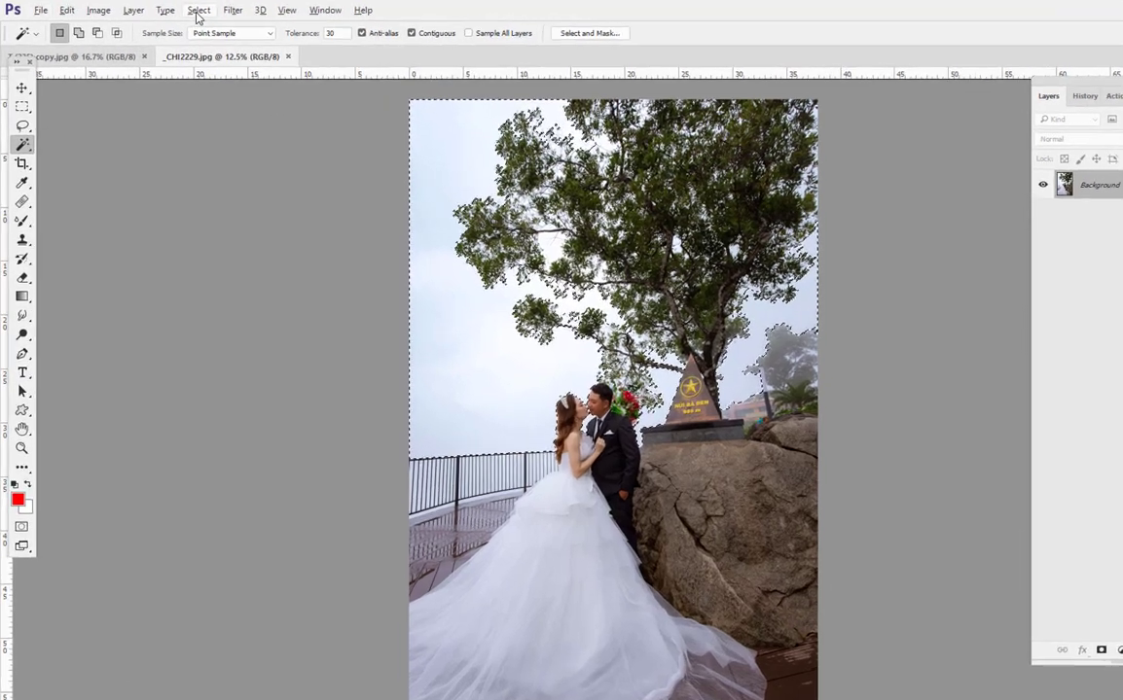
- Refine the sky selection with Color Range, sampling several sky tones and setting Fuzziness to 40
{"action": "left_click", "coordinate": [198, 11]}
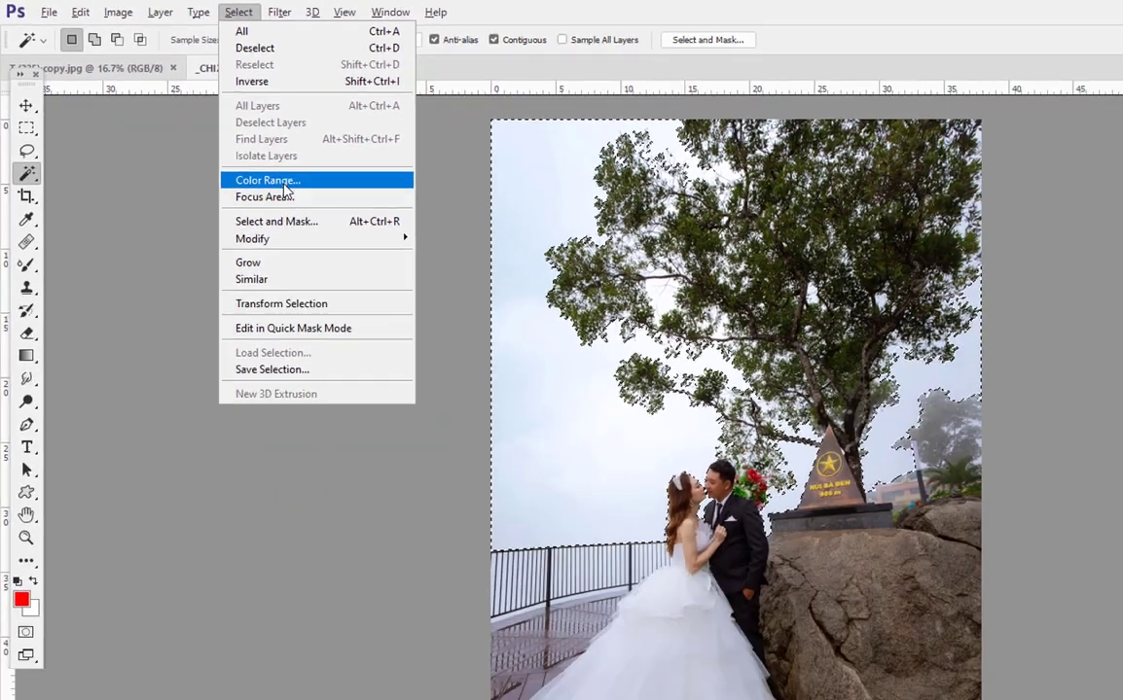
{"action": "left_click", "coordinate": [473, 300]}
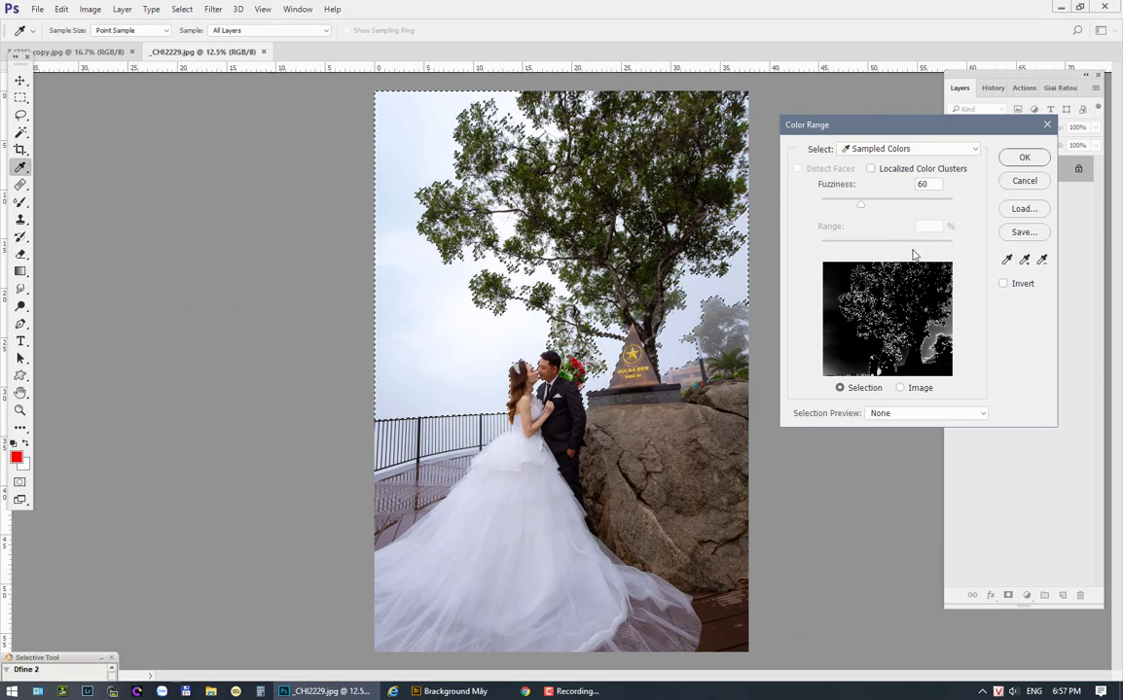
{"action": "left_click", "coordinate": [396, 177]}
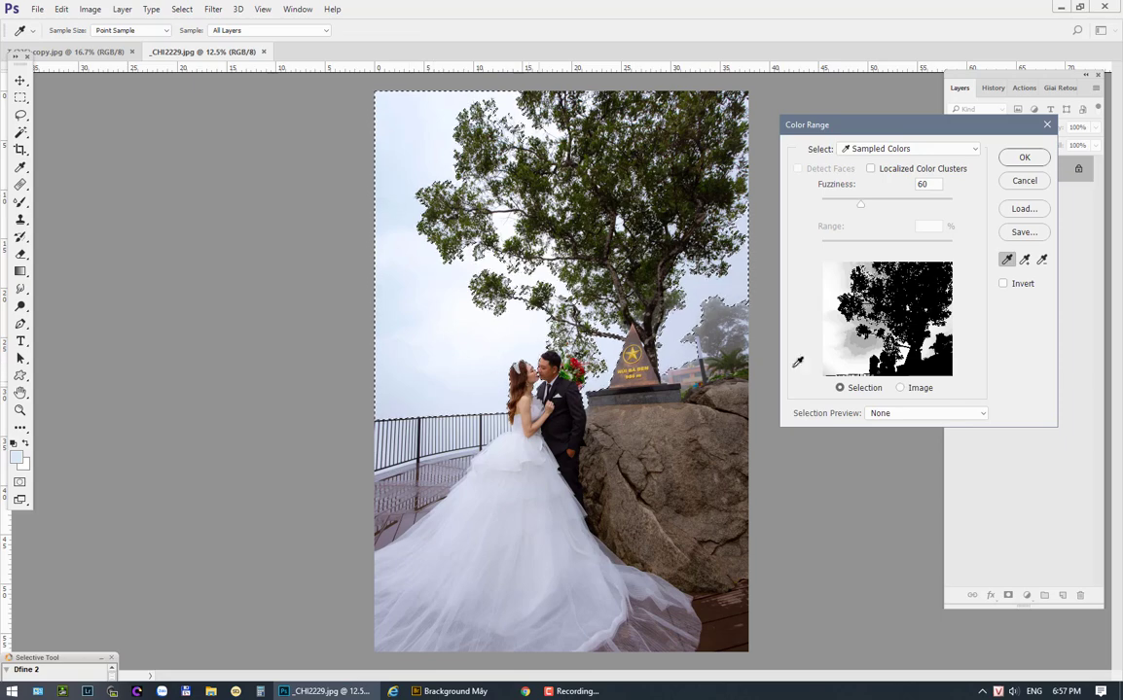
{"action": "key", "text": "shift"}
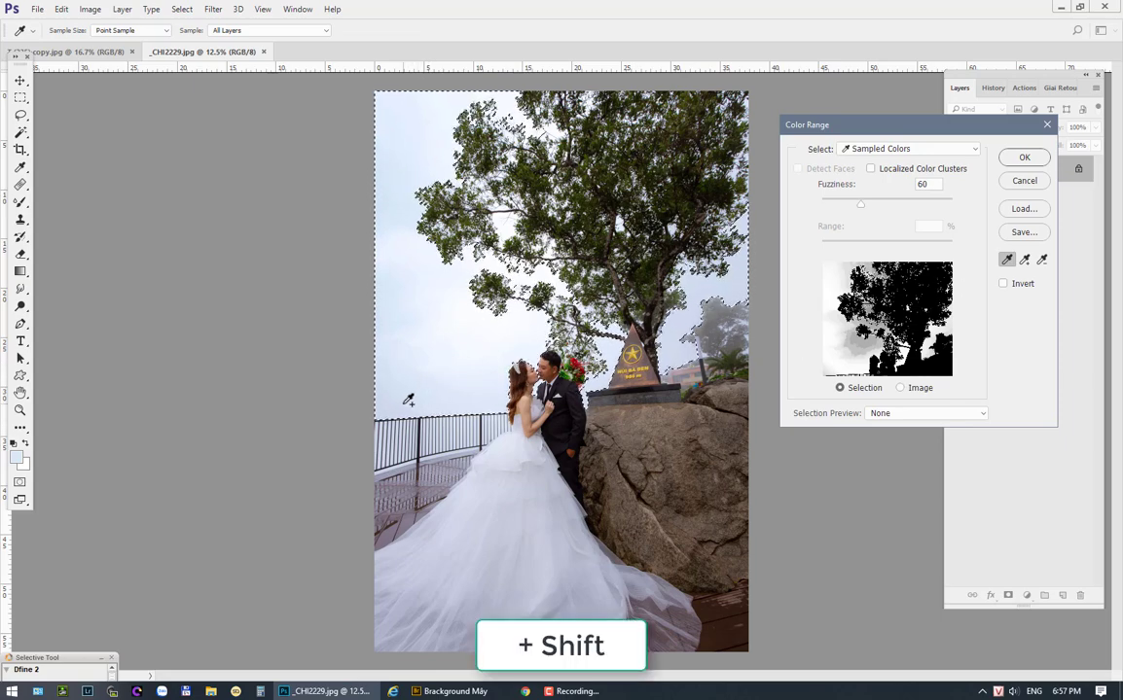
{"action": "left_click", "coordinate": [405, 404], "text": "shift"}
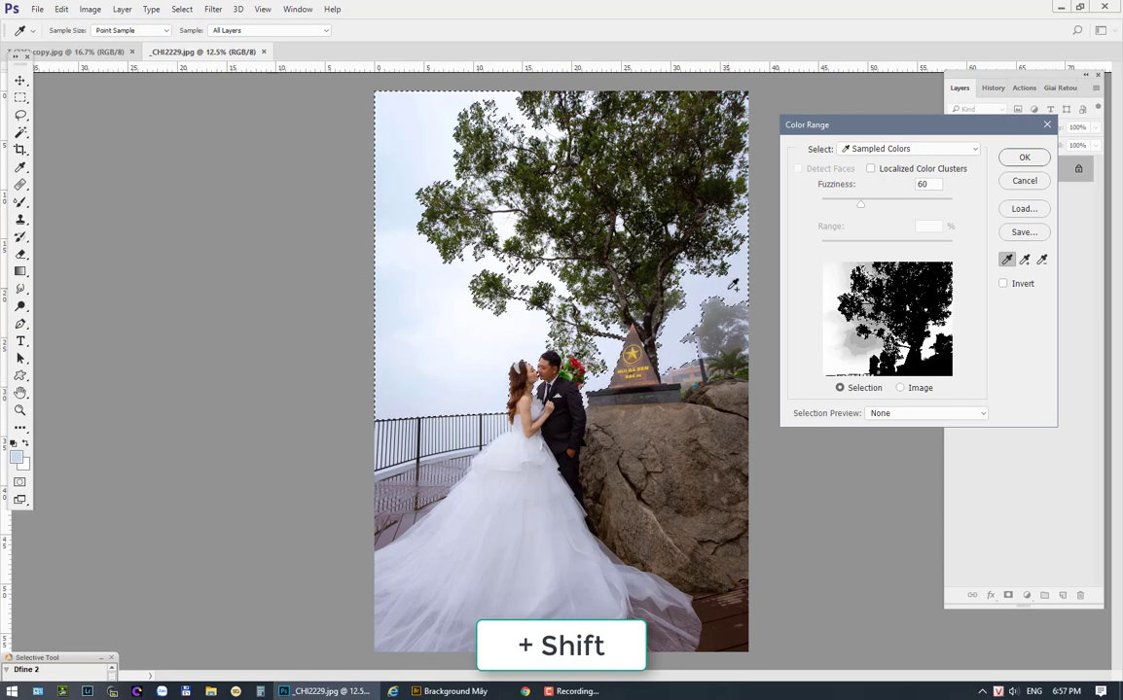
{"action": "left_click", "coordinate": [463, 309], "text": "shift"}
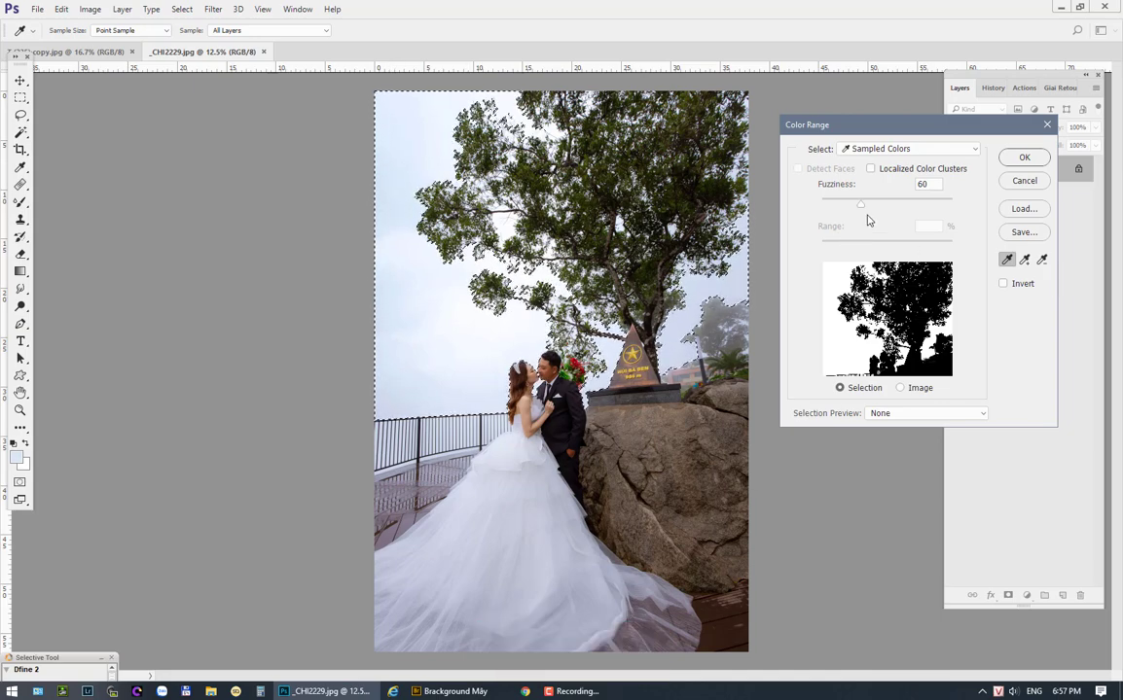
{"action": "mouse_move", "coordinate": [859, 208]}
{"action": "left_mouse_down"}
{"action": "mouse_move", "coordinate": [829, 210]}
{"action": "mouse_move", "coordinate": [848, 210]}
{"action": "left_mouse_up"}
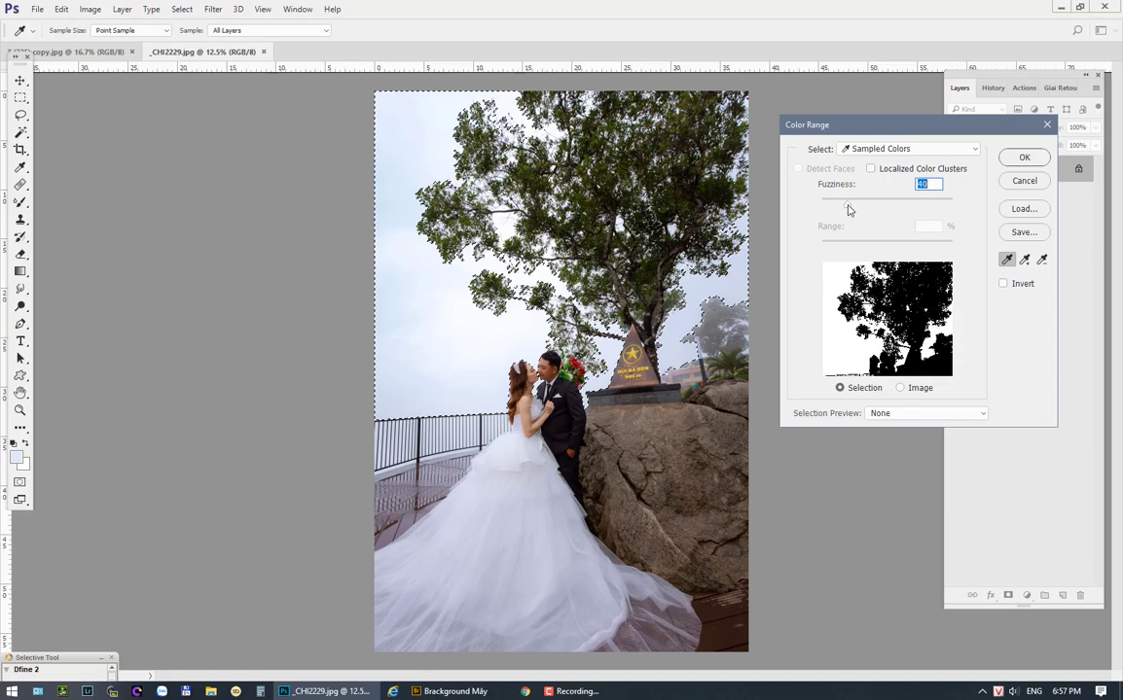
{"action": "left_click", "coordinate": [1021, 159]}
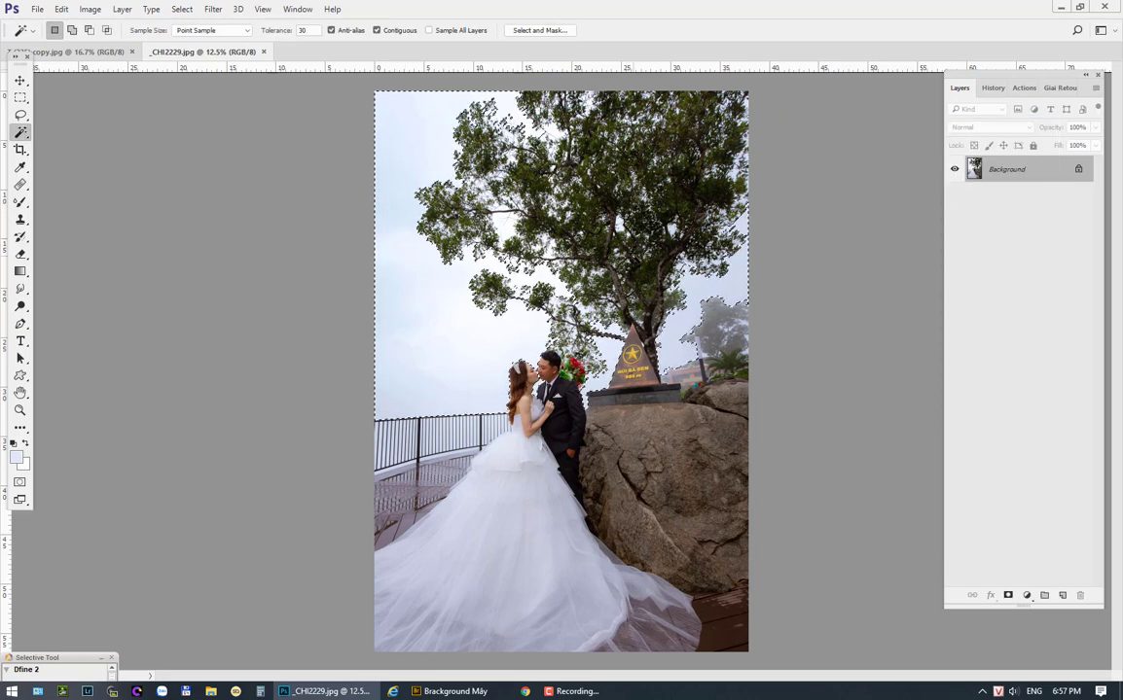
- Invert the sky selection to select the couple, tree, rock and foreground instead
{"action": "left_click", "coordinate": [180, 10]}
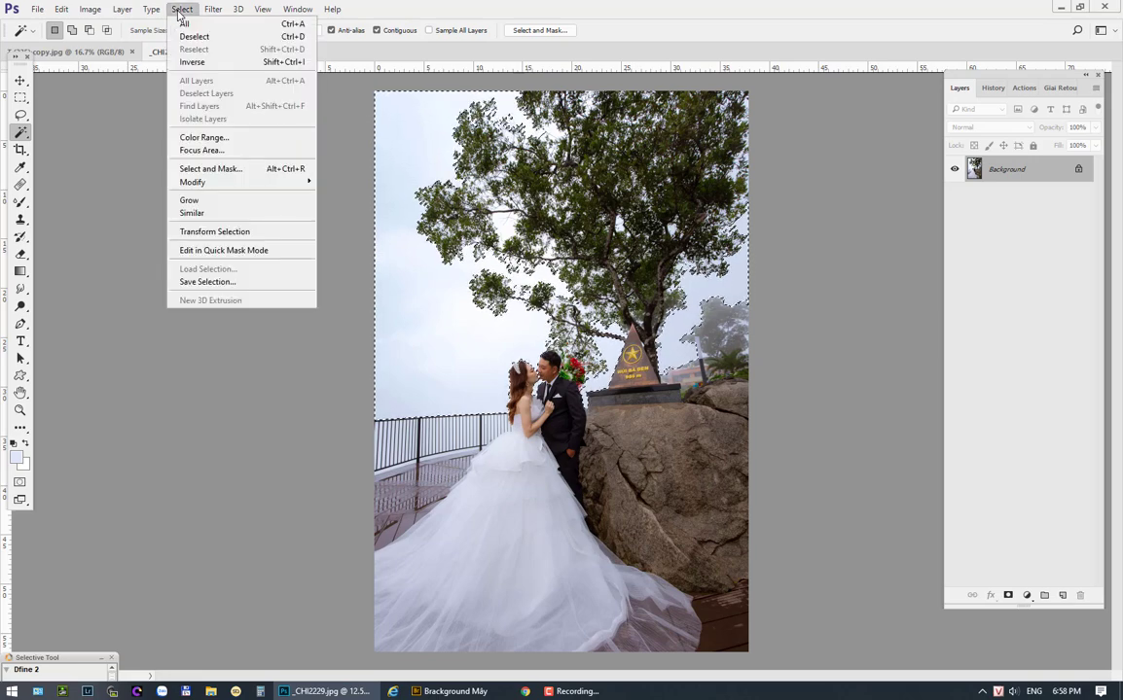
{"action": "mouse_move", "coordinate": [332, 9]}
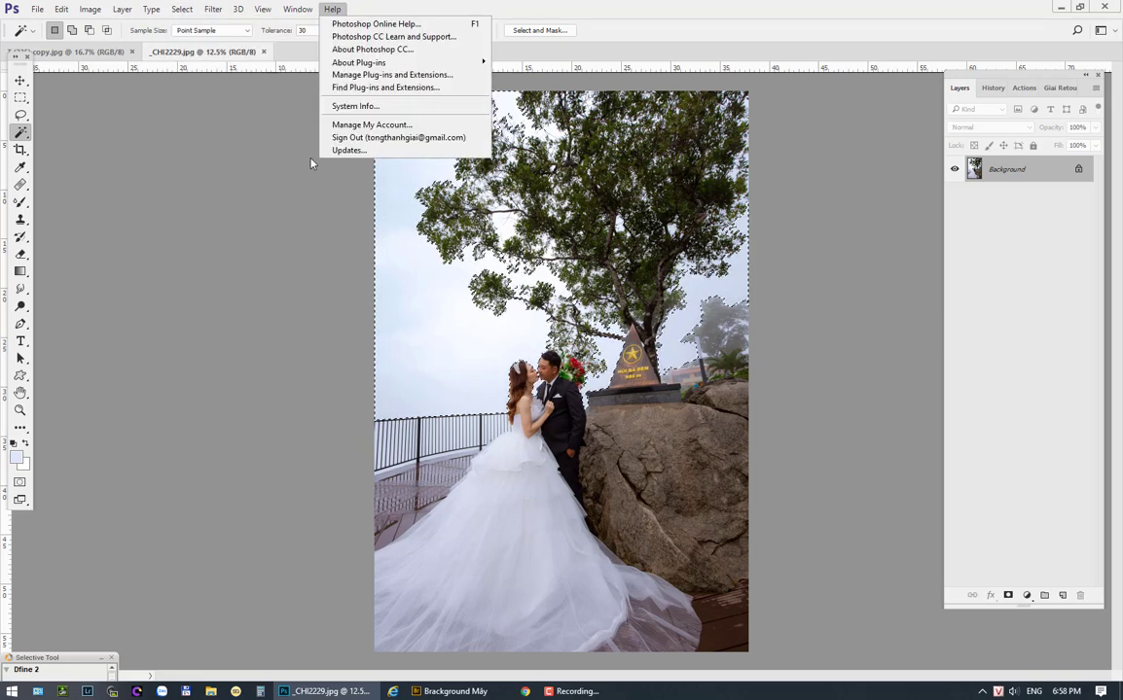
{"action": "left_click", "coordinate": [281, 146]}
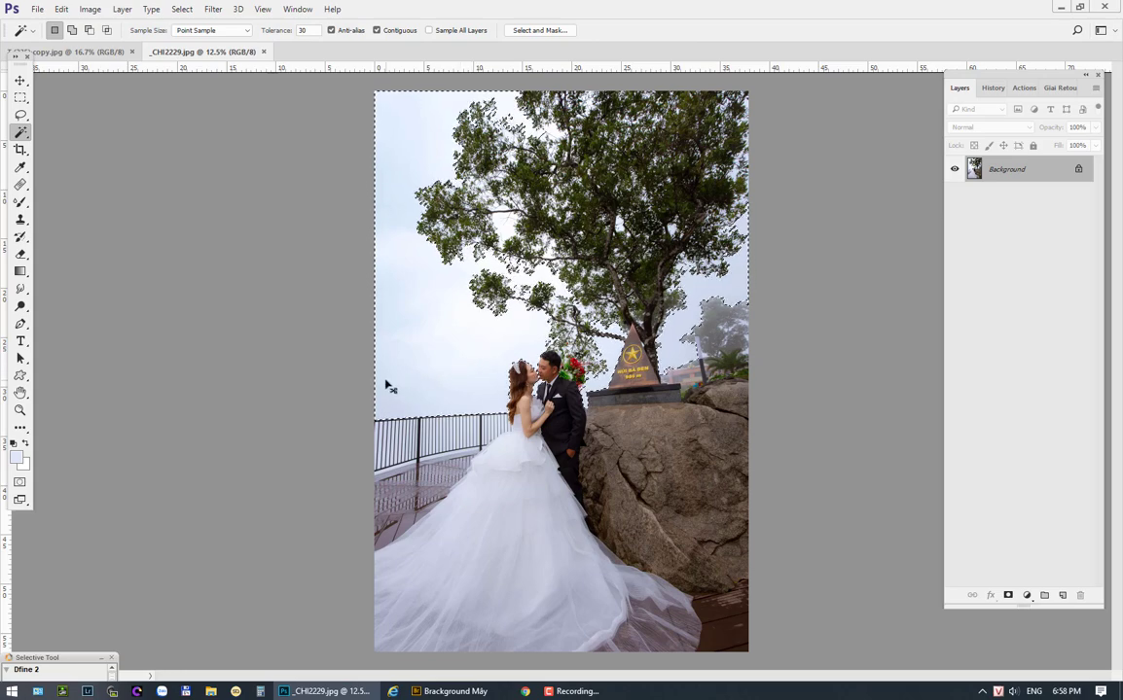
{"action": "key", "text": "ctrl+shift+i"}
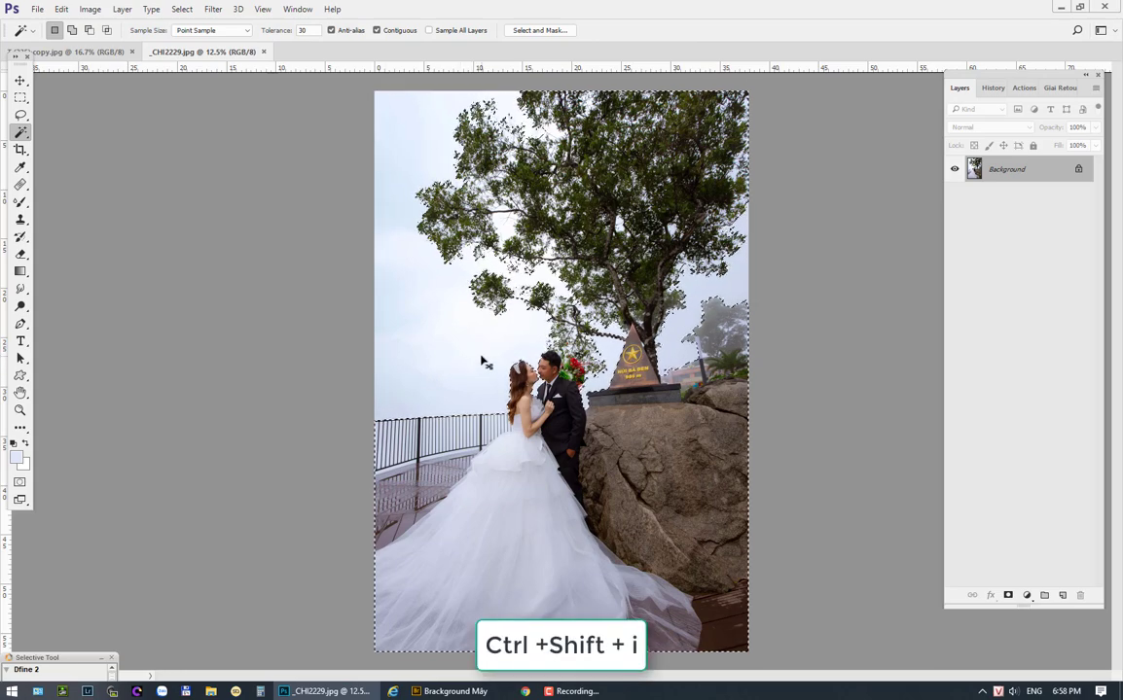
- Feather the inverted selection with a radius of 0.4 pixels
{"action": "left_click", "coordinate": [182, 11]}
{"action": "mouse_move", "coordinate": [282, 182]}
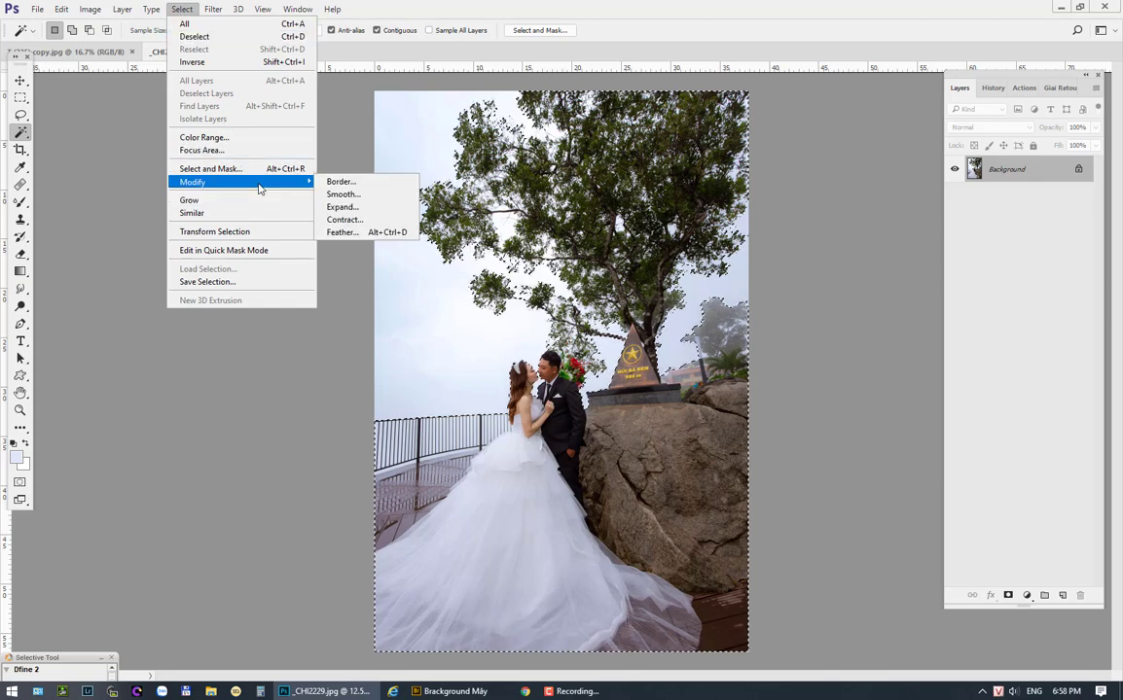
{"action": "left_click", "coordinate": [382, 232]}
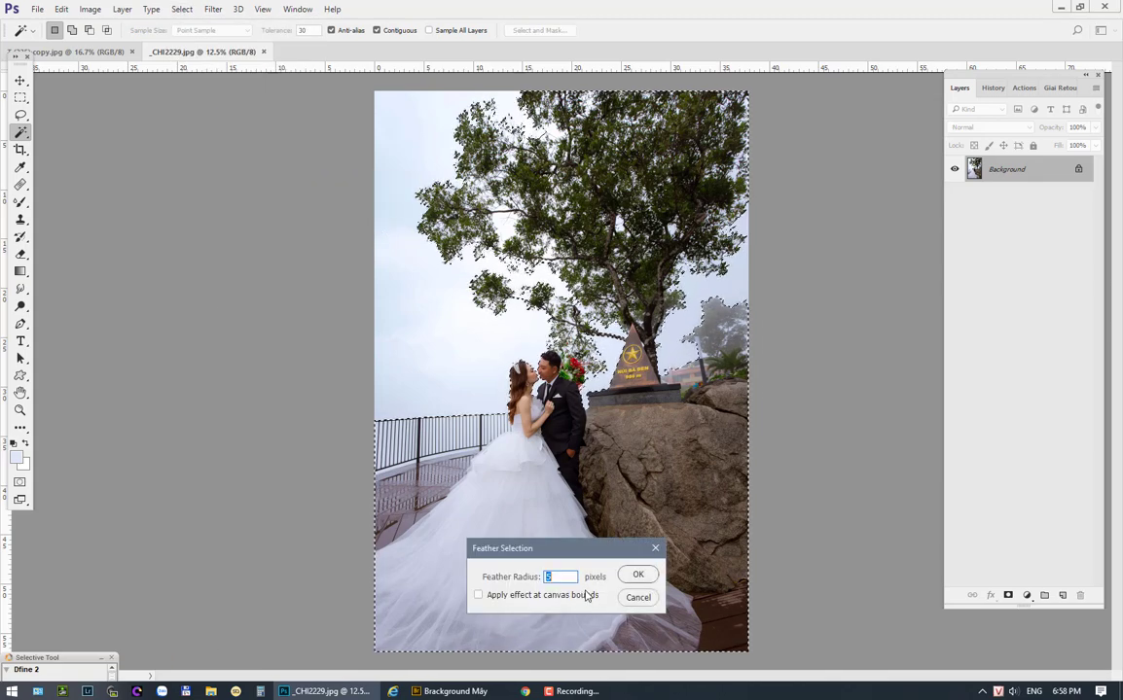
{"action": "type", "text": "0,"}
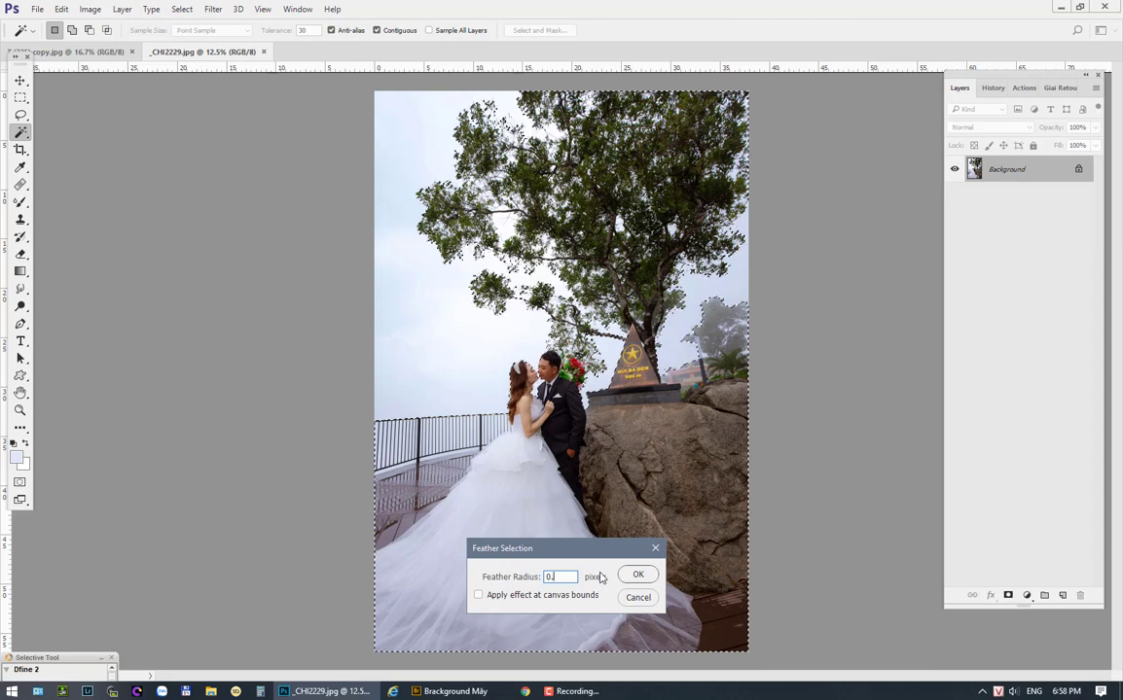
{"action": "type", "text": "4"}
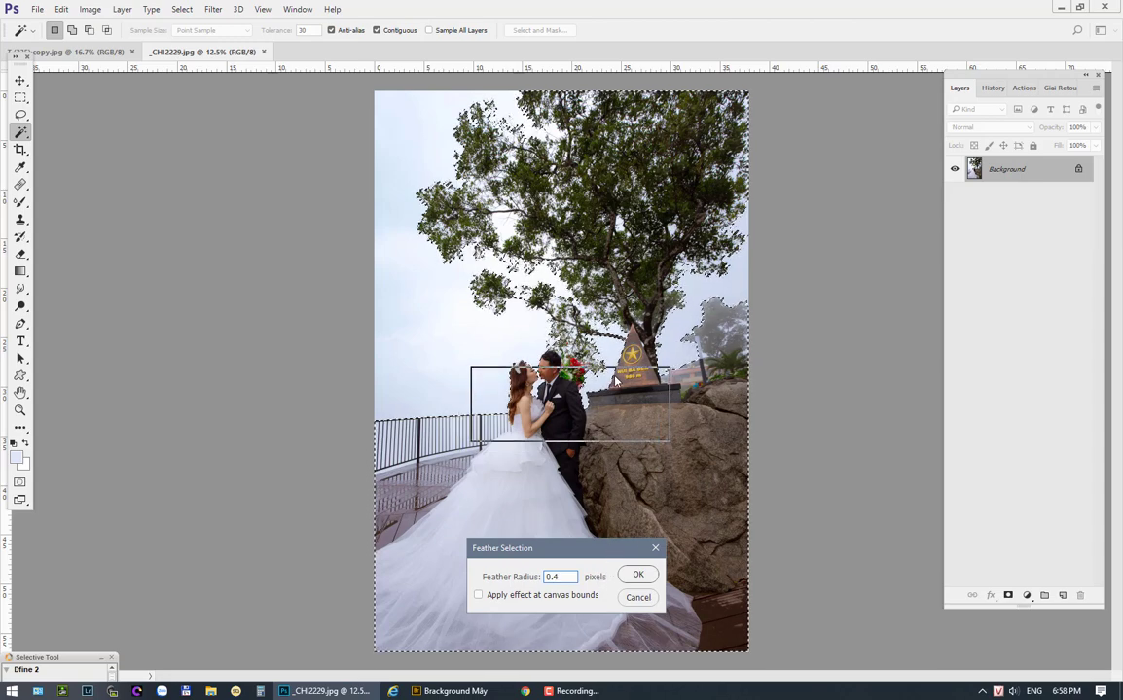
{"action": "left_click_drag", "start_coordinate": [615, 380], "coordinate": [615, 379]}
{"action": "left_click", "coordinate": [639, 400]}
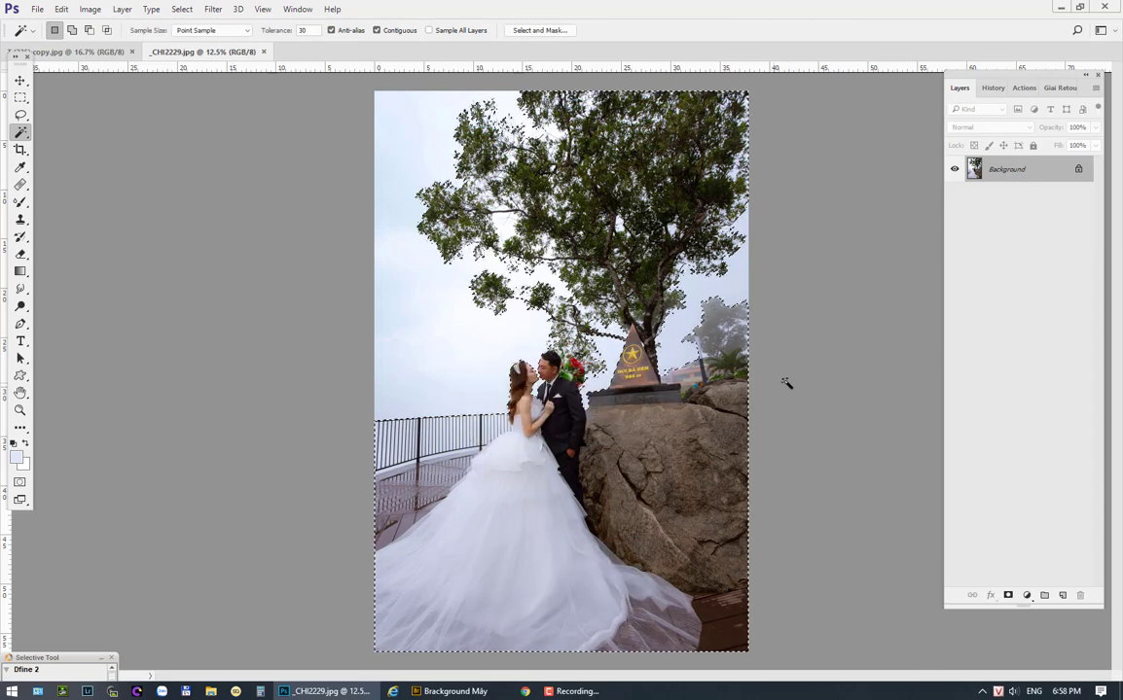
- Copy the selected subject to a new layer and check it by toggling that layer's visibility
{"action": "key", "text": "ctrl+j"}
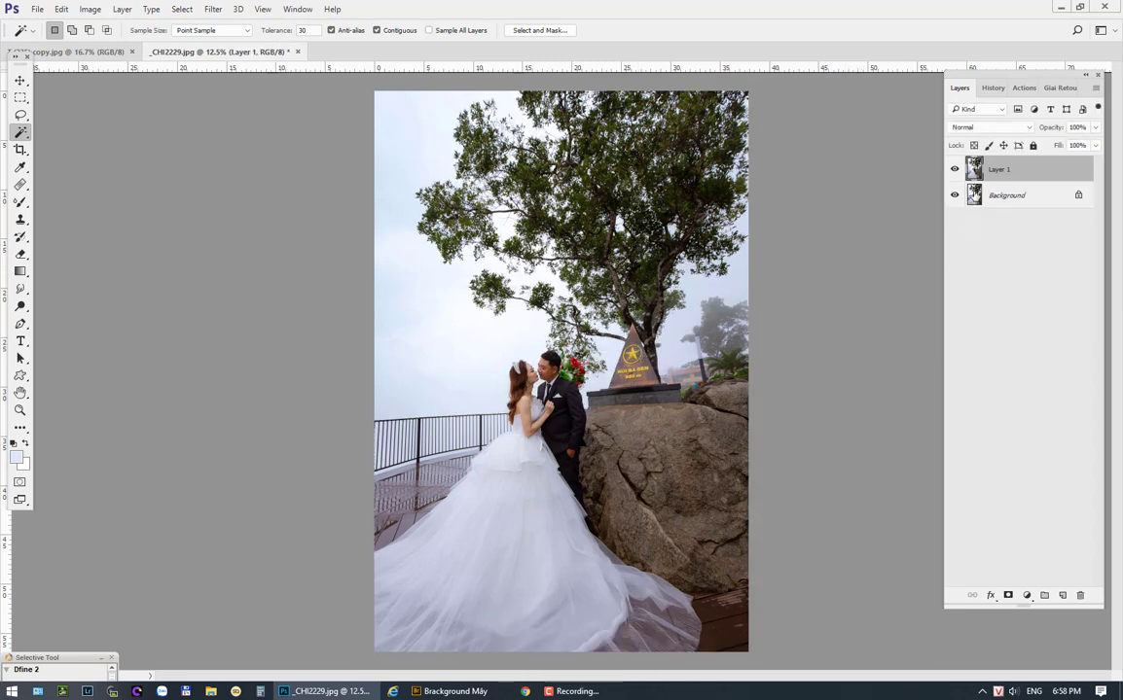
{"action": "left_click", "coordinate": [954, 172]}
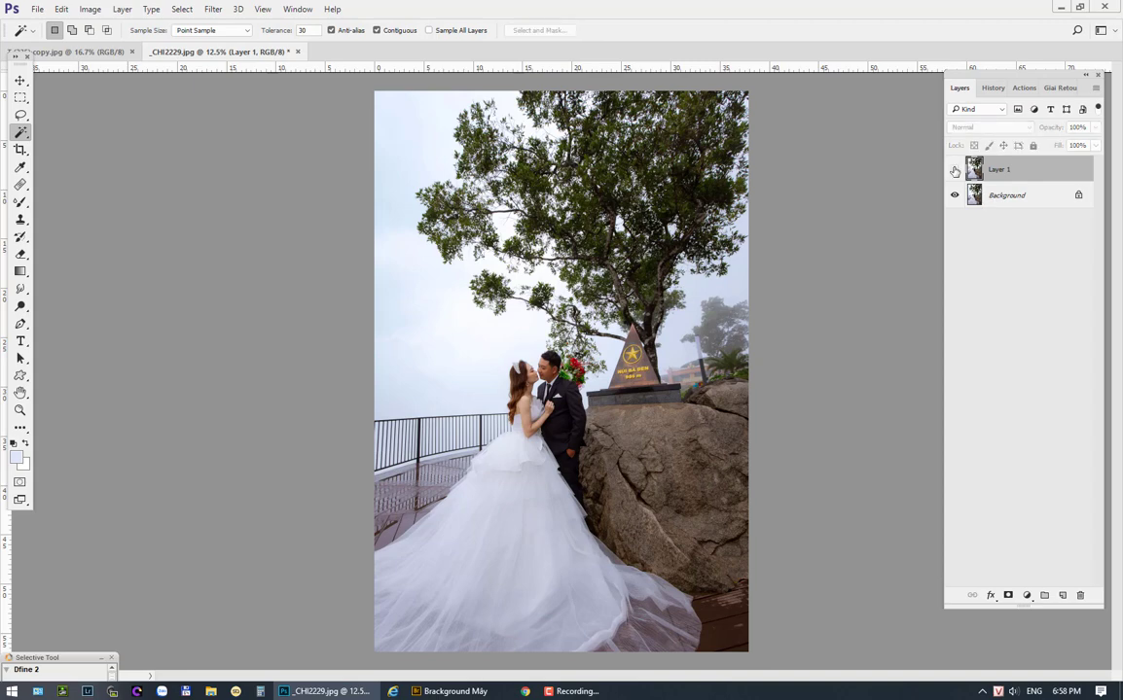
{"action": "left_click", "coordinate": [954, 169]}
- Open the Background layer in the Camera Raw Filter and set the Color Mixer saturation of Aquas and Blues to -100
{"action": "left_click", "coordinate": [1007, 195]}
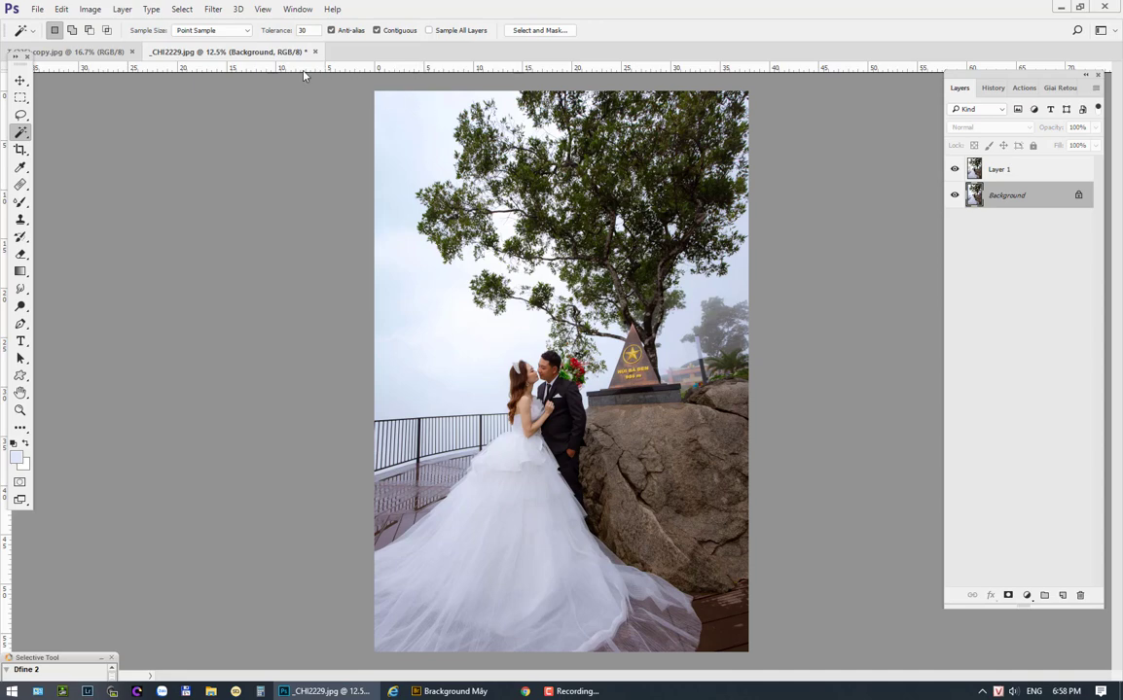
{"action": "left_click", "coordinate": [212, 9]}
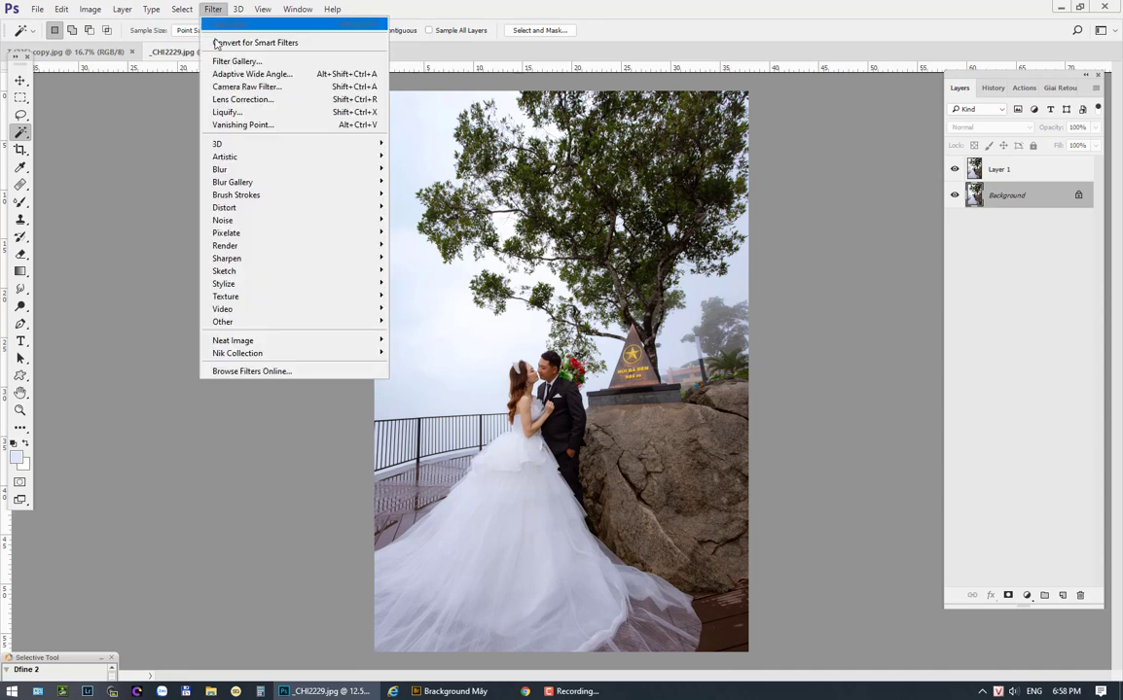
{"action": "left_click", "coordinate": [248, 98]}
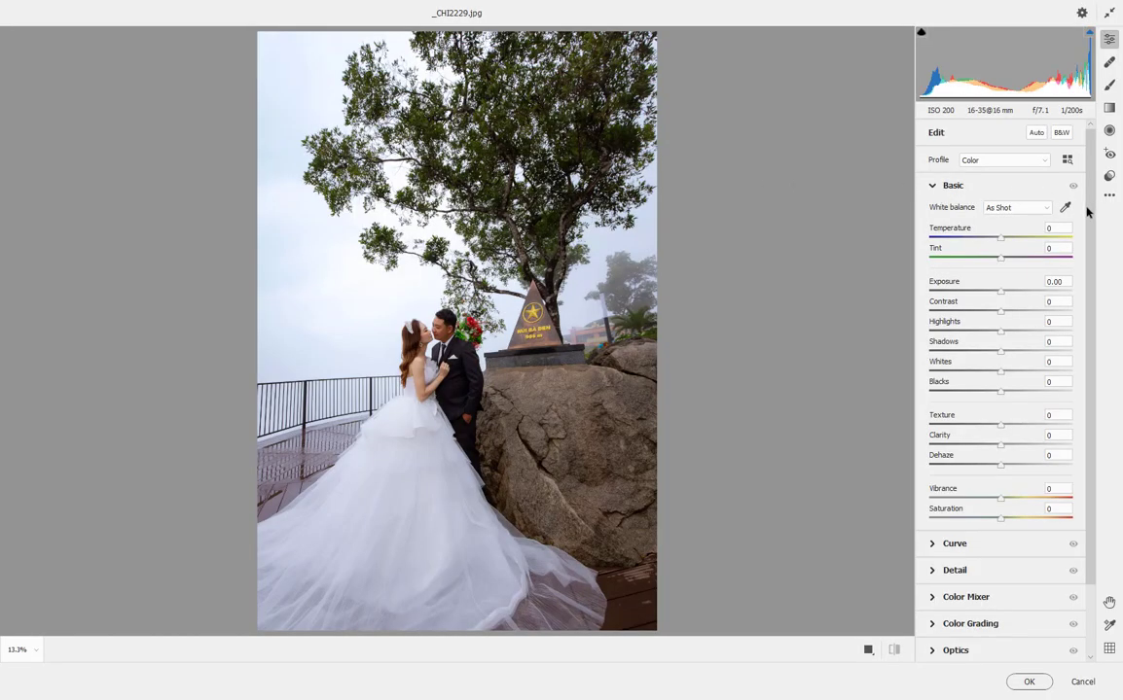
{"action": "left_click_drag", "start_coordinate": [1088, 212], "coordinate": [1094, 406]}
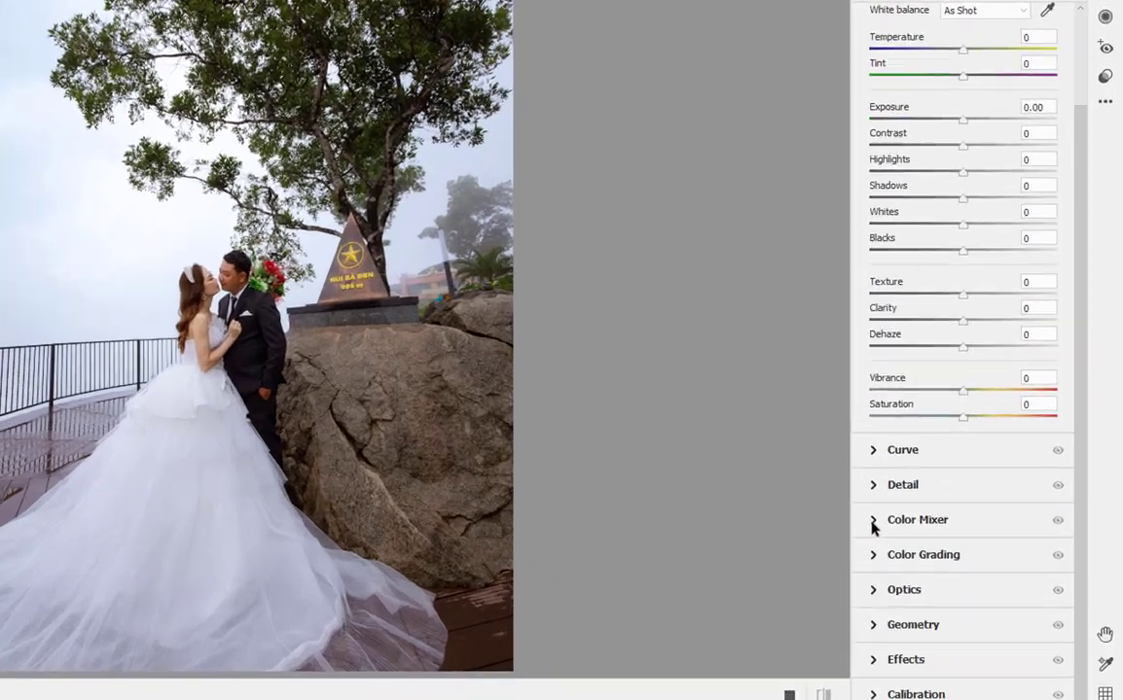
{"action": "left_click", "coordinate": [934, 523]}
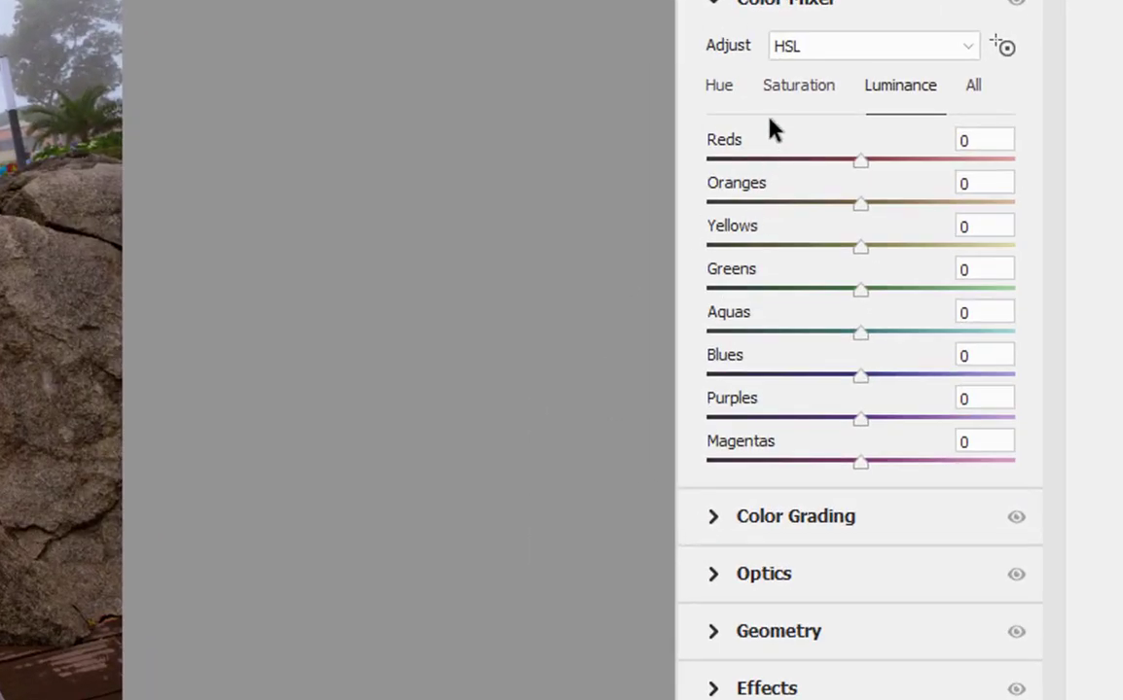
{"action": "left_click", "coordinate": [796, 91]}
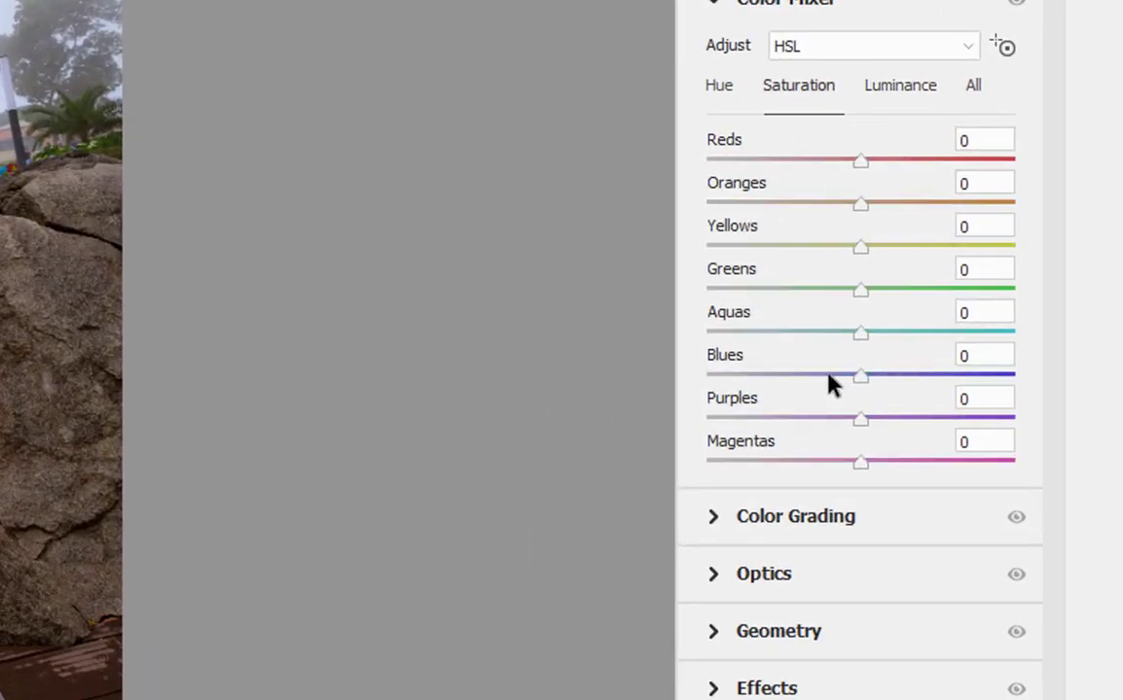
{"action": "left_click_drag", "start_coordinate": [862, 334], "coordinate": [704, 333]}
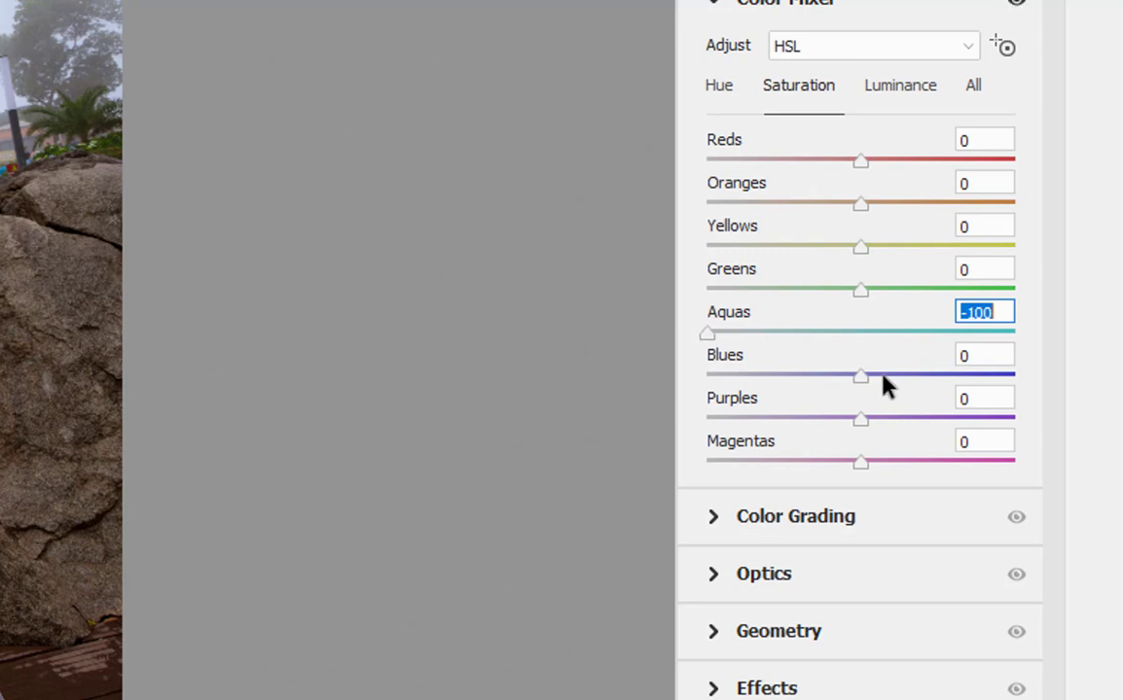
{"action": "left_click_drag", "start_coordinate": [861, 377], "coordinate": [707, 390]}
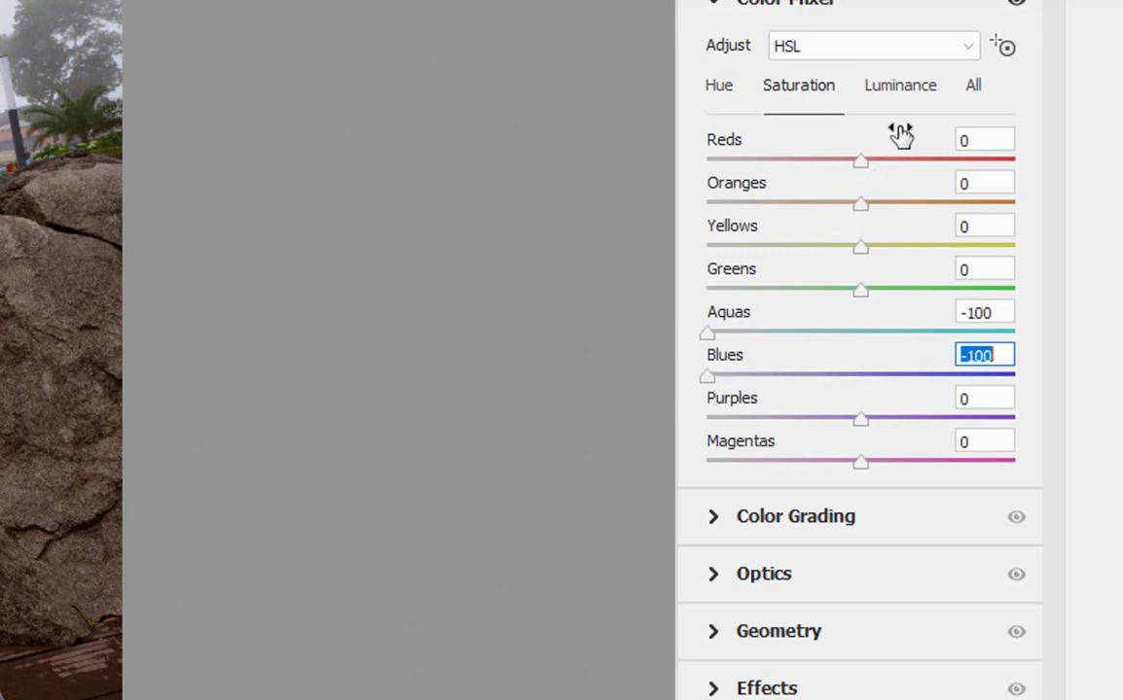
- Set the Color Mixer luminance of Blues to +45 and Aquas to +22
{"action": "left_click", "coordinate": [898, 89]}
{"action": "left_click_drag", "start_coordinate": [860, 377], "coordinate": [924, 376]}
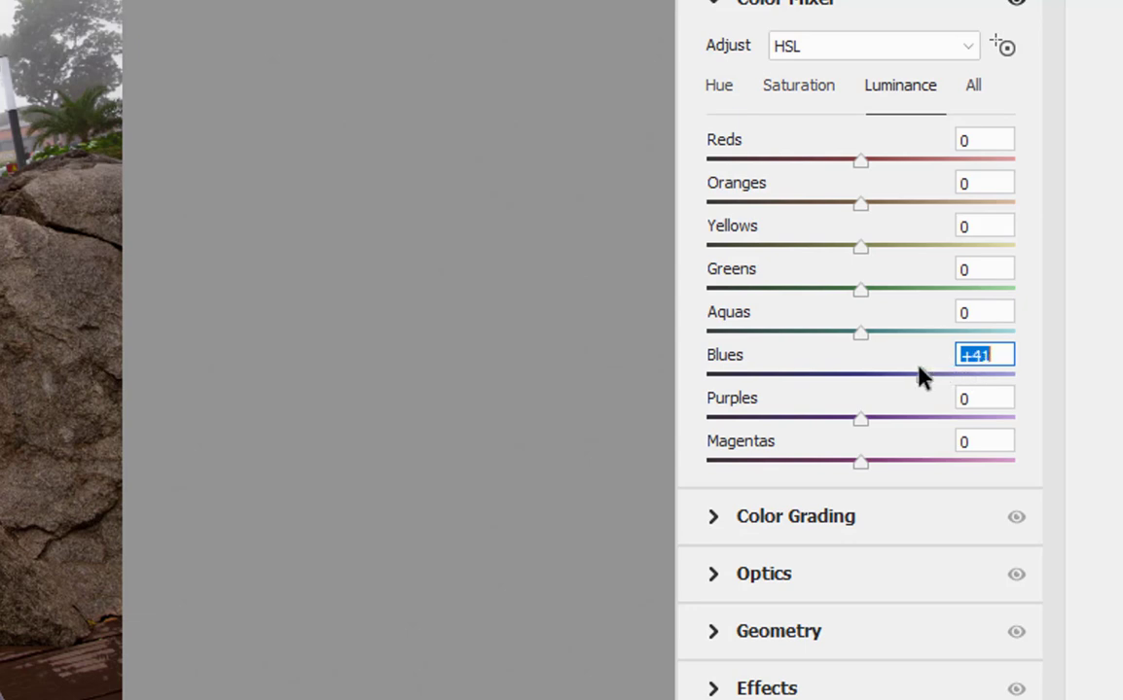
{"action": "left_click_drag", "start_coordinate": [860, 333], "coordinate": [890, 335]}
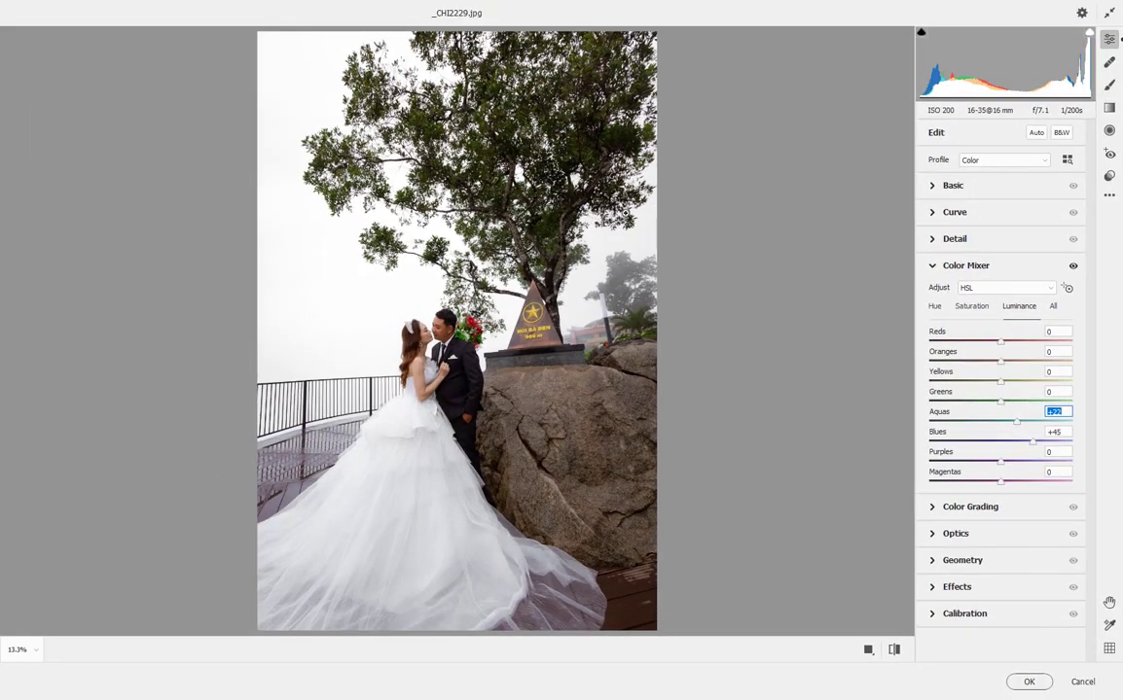
- Apply the Camera Raw changes and use the Curves white point sampler on the sky left of the tree to turn it white
{"action": "left_click", "coordinate": [1027, 683]}
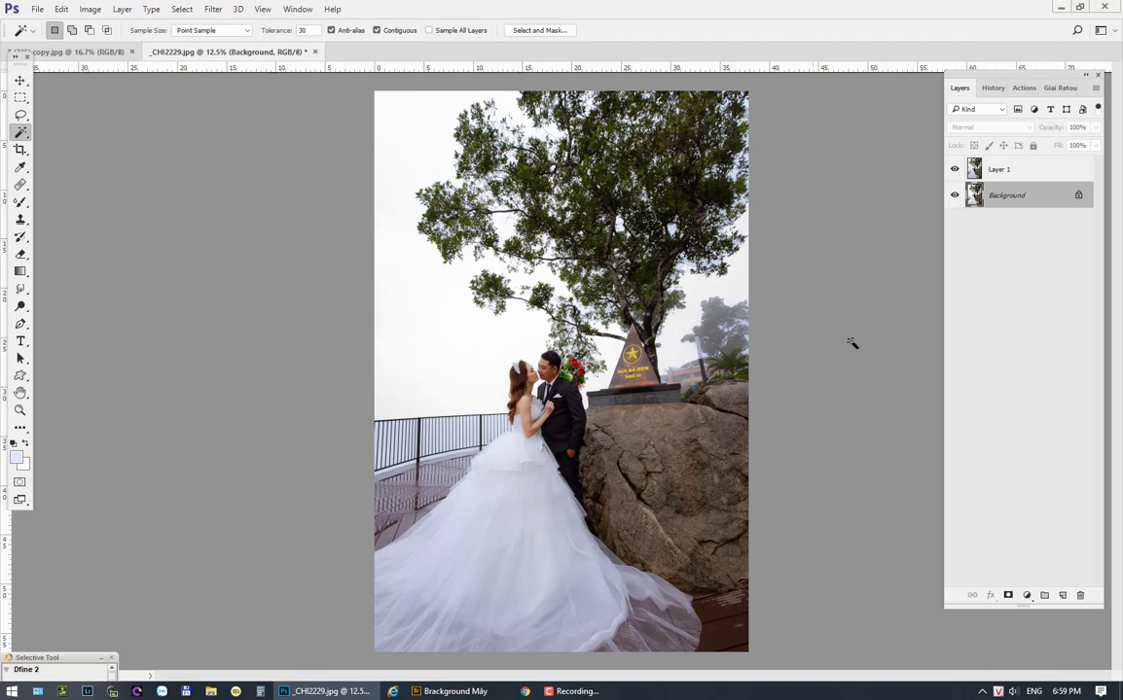
{"action": "left_click", "coordinate": [89, 10]}
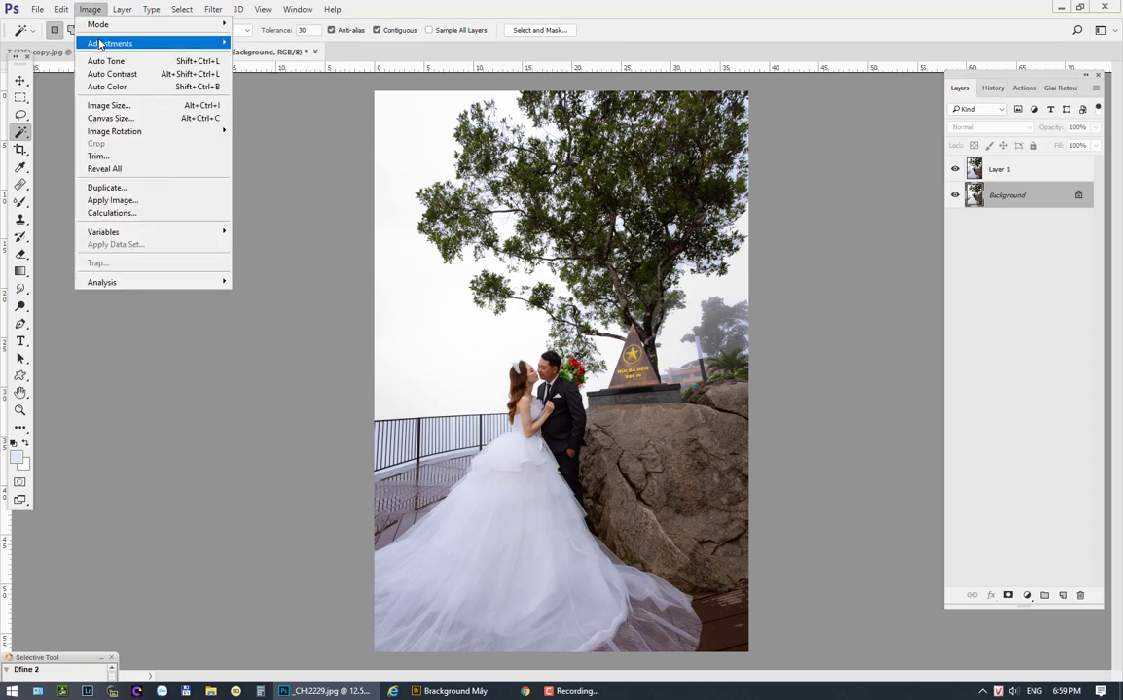
{"action": "mouse_move", "coordinate": [151, 43]}
{"action": "left_click", "coordinate": [370, 68]}
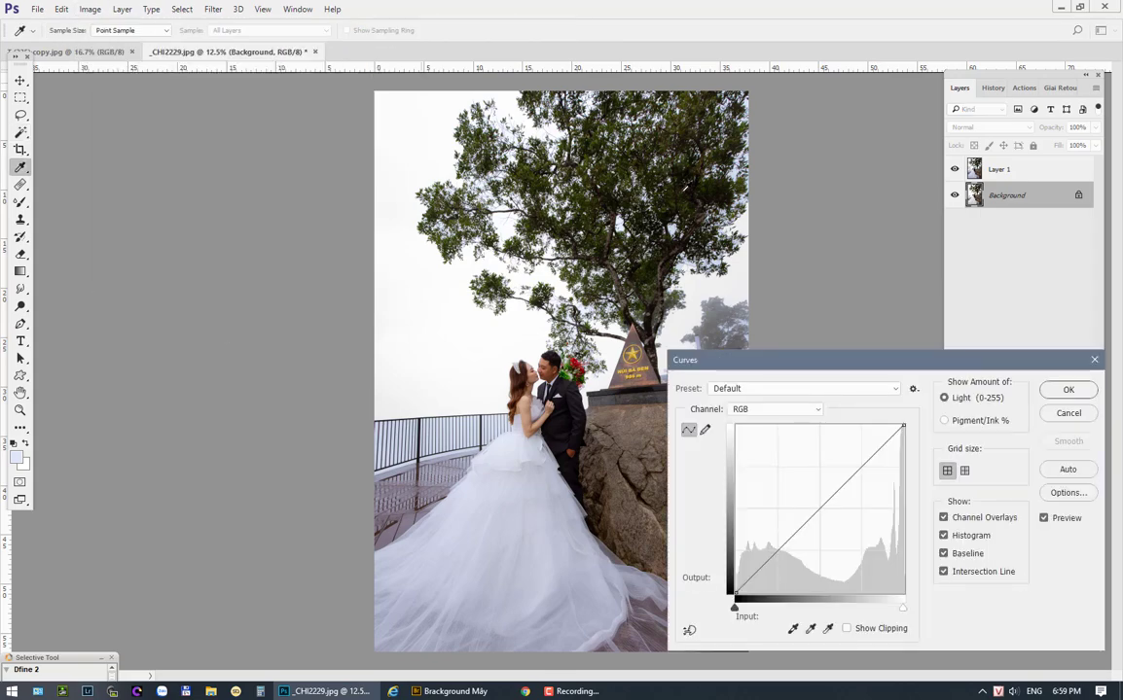
{"action": "left_click", "coordinate": [828, 631]}
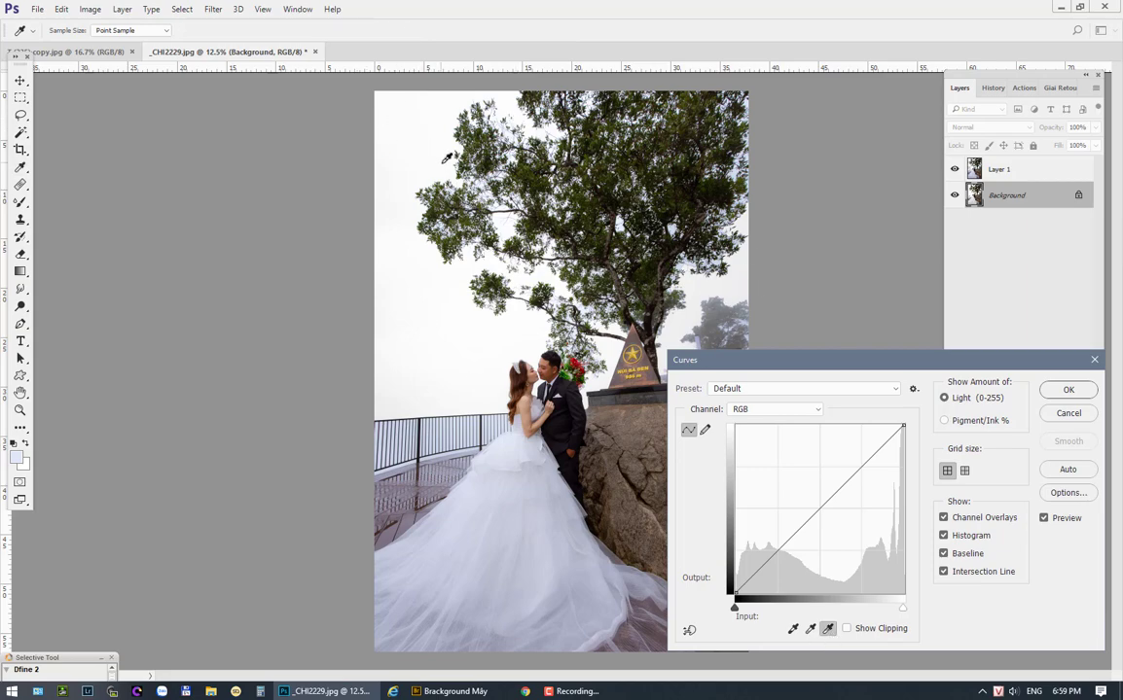
{"action": "left_click", "coordinate": [403, 146]}
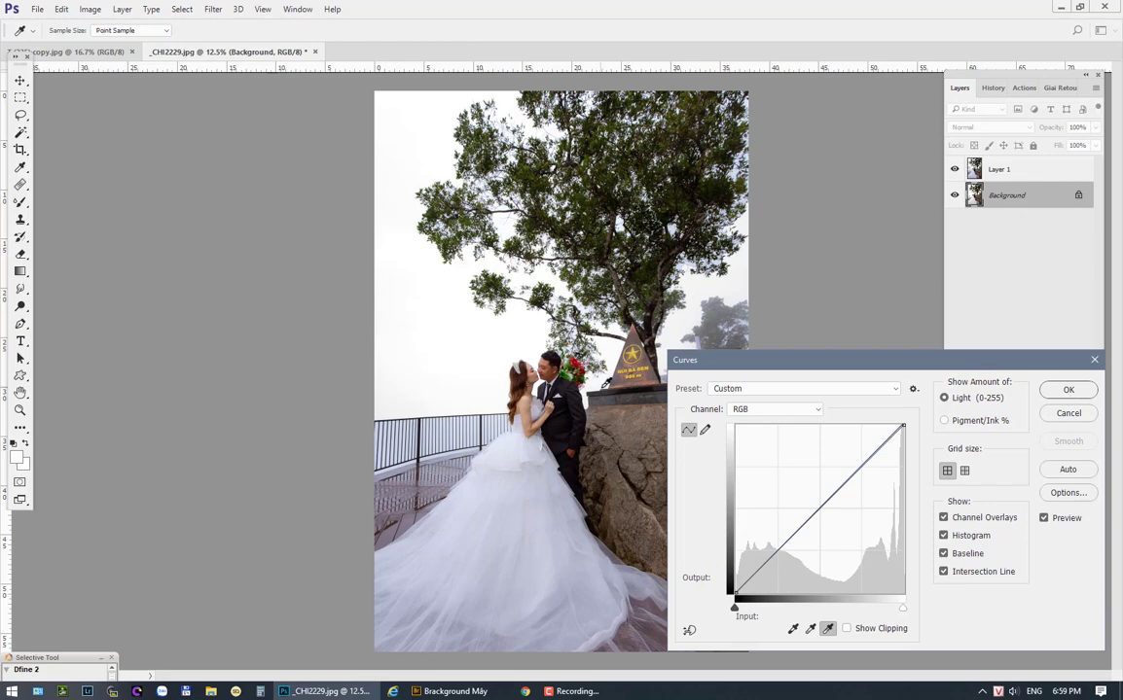
{"action": "left_click", "coordinate": [1070, 390]}
{"action": "key", "text": "w"}
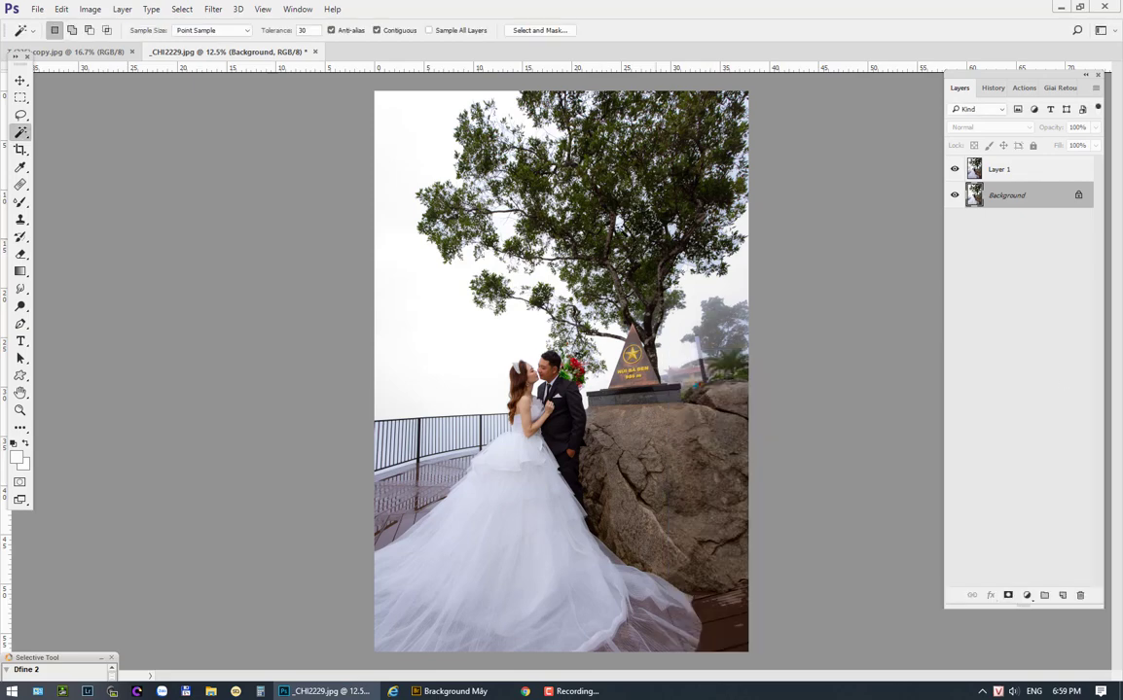
- Compare the cut-out with the corrected Background by toggling Layer 1's visibility
{"action": "left_click", "coordinate": [954, 170]}
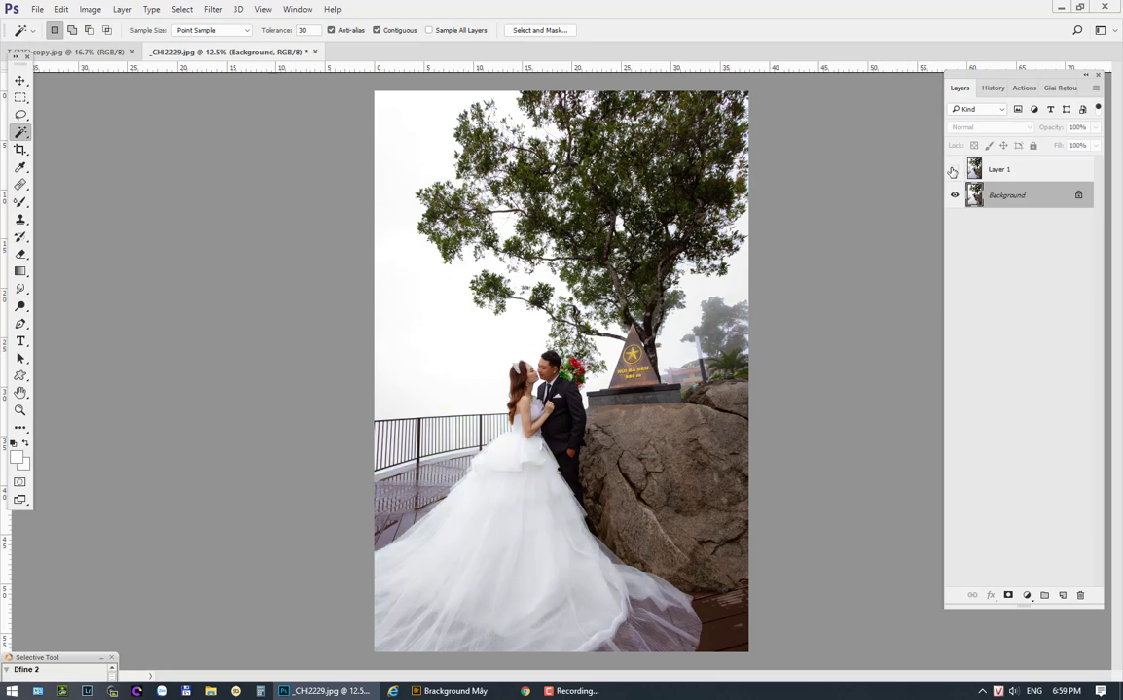
{"action": "left_click", "coordinate": [953, 170]}
{"action": "left_click", "coordinate": [953, 170]}
{"action": "left_click", "coordinate": [953, 170]}
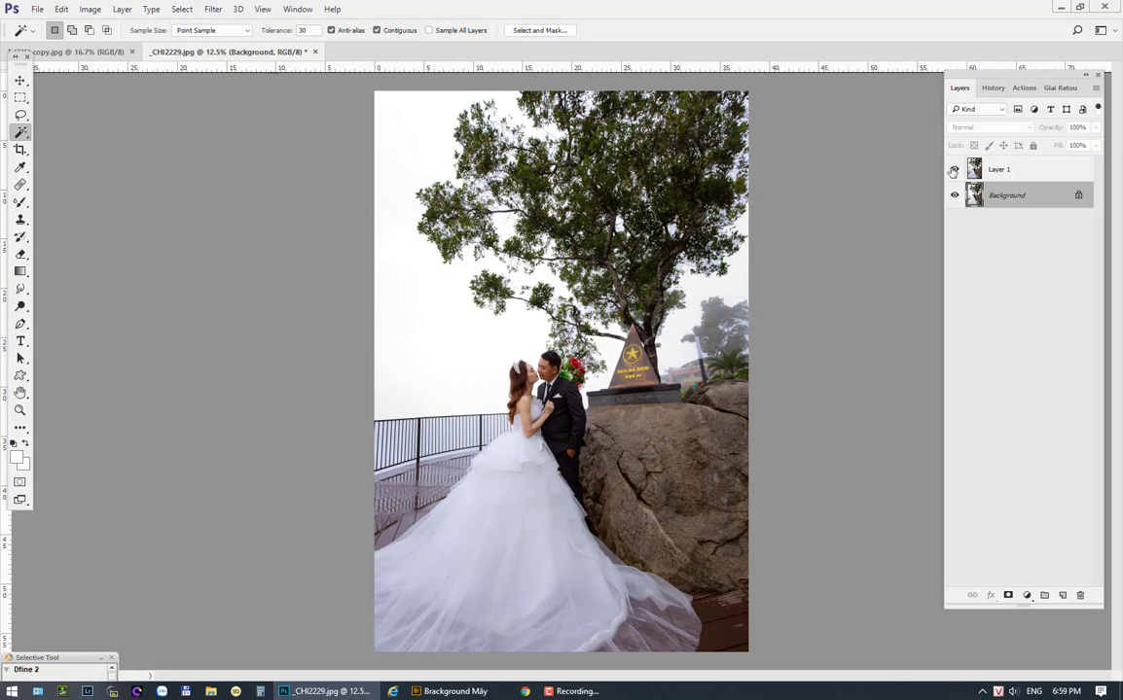
{"action": "left_click", "coordinate": [953, 170]}
{"action": "left_click", "coordinate": [953, 170]}
- Copy the sunset sky from T (235) copy.jpg into the wedding photo as a layer between Layer 1 and the Background
{"action": "left_click", "coordinate": [92, 51]}
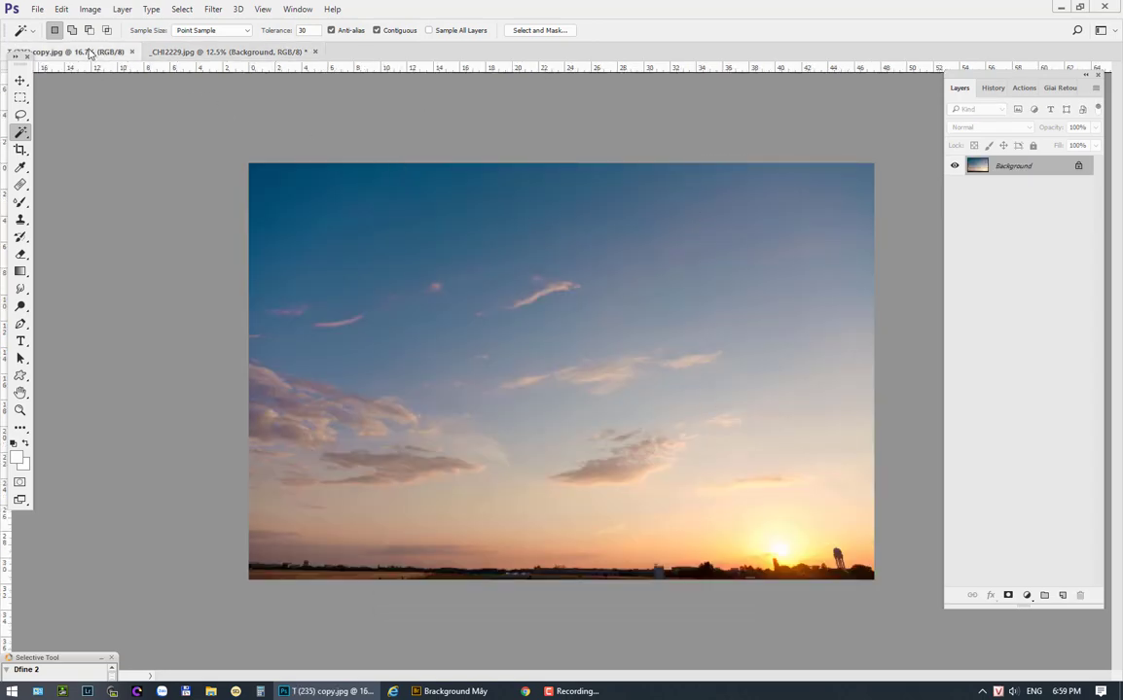
{"action": "left_click_drag", "start_coordinate": [82, 52], "coordinate": [88, 103]}
{"action": "left_click", "coordinate": [19, 80]}
{"action": "left_click_drag", "start_coordinate": [393, 185], "coordinate": [722, 299]}
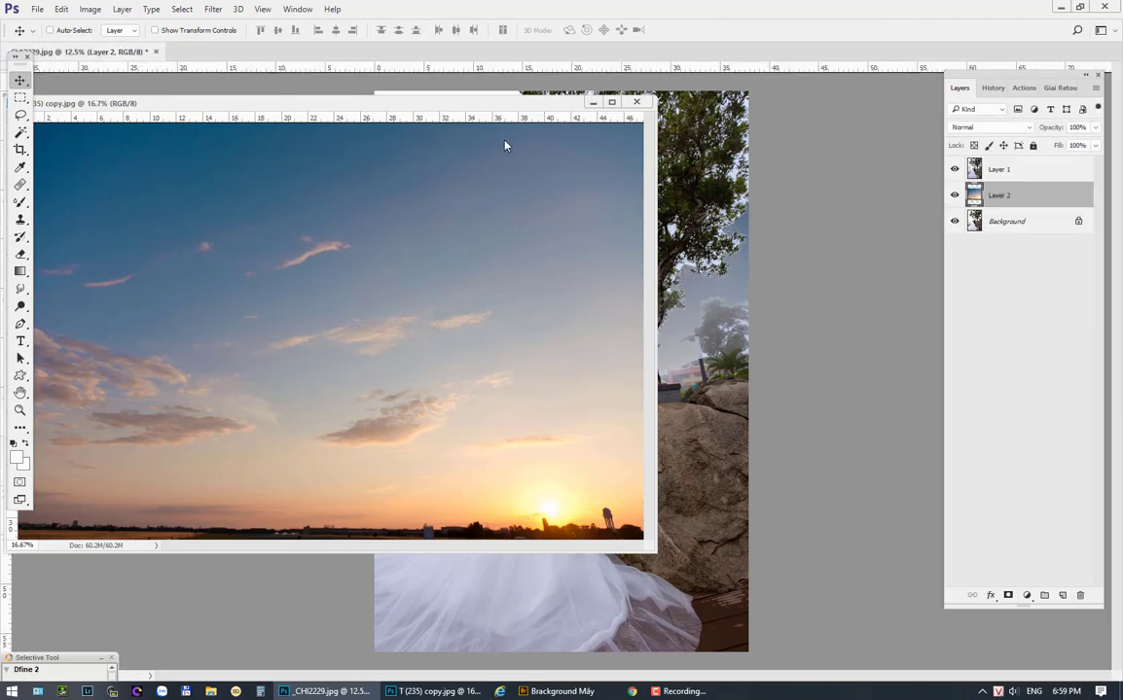
{"action": "left_click", "coordinate": [592, 103]}
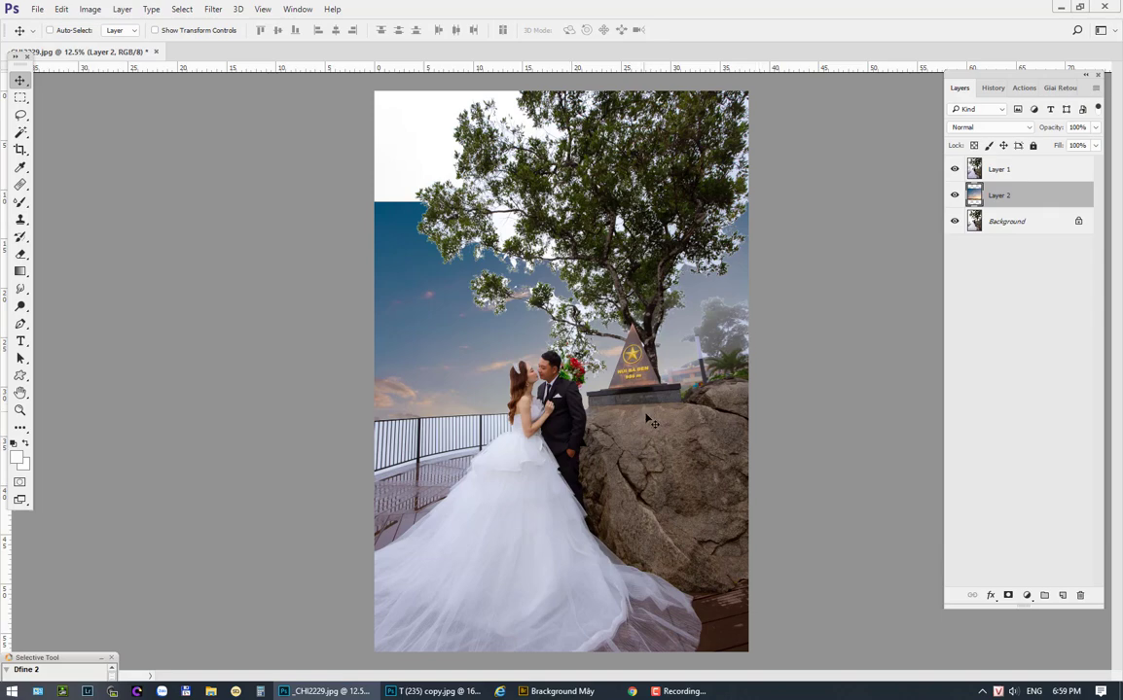
- Move the sky layer up behind the couple and transform it to about 158% scale with a rotation of about -2.7°
{"action": "left_click_drag", "start_coordinate": [588, 380], "coordinate": [631, 309]}
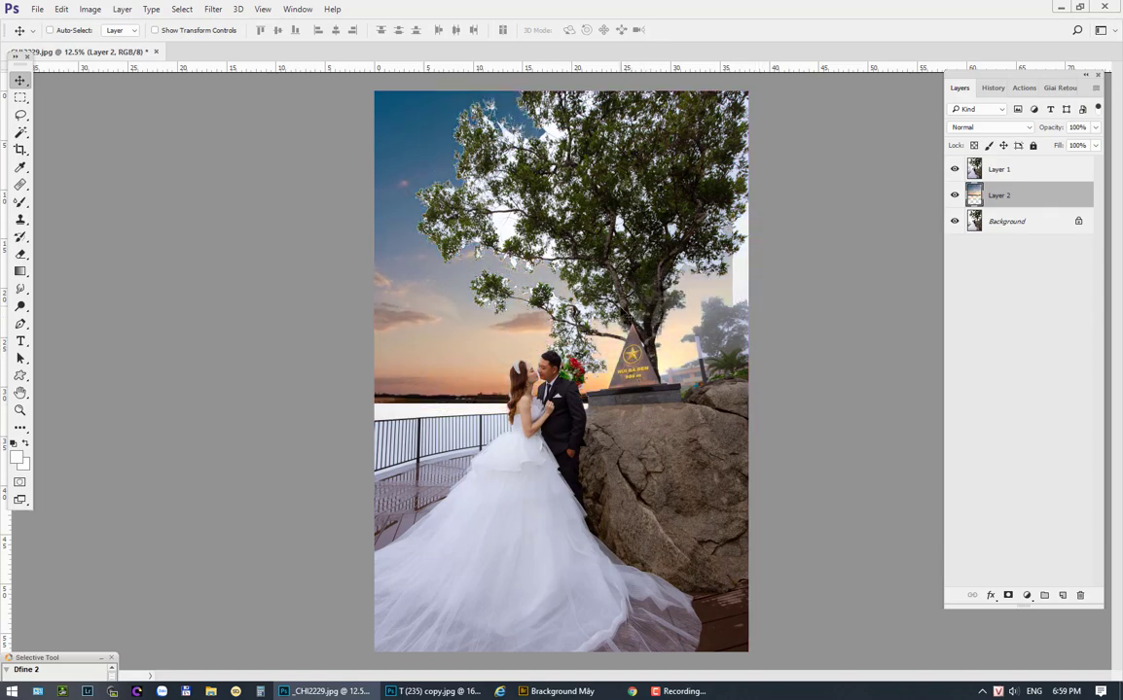
{"action": "key", "text": "ctrl+t"}
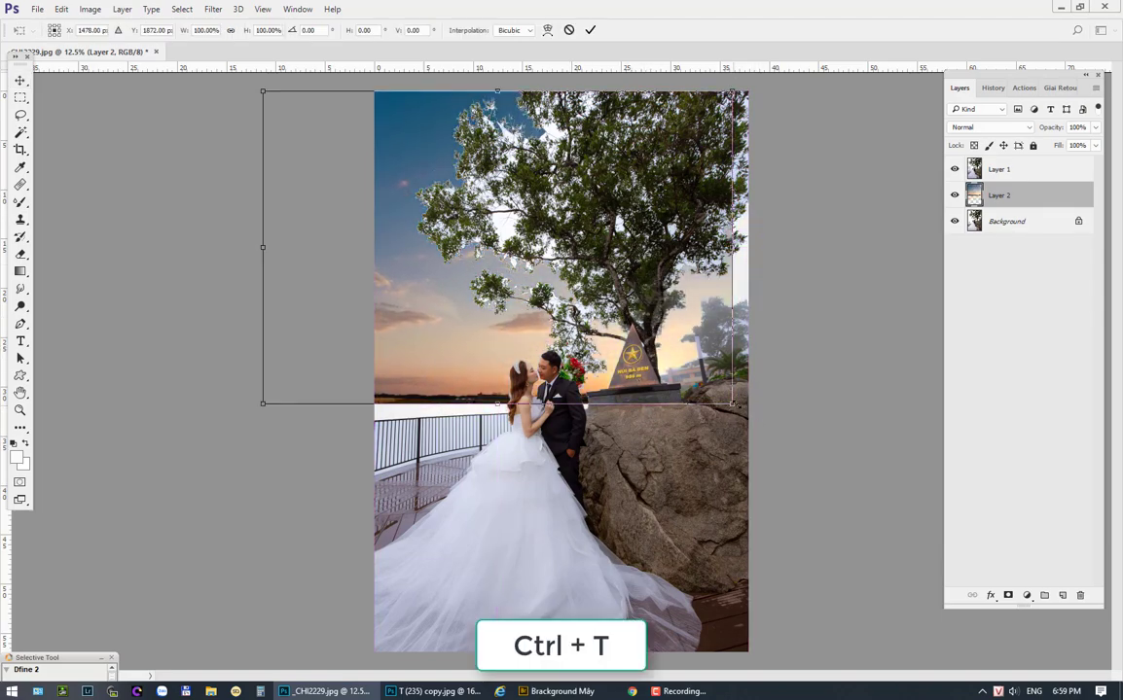
{"action": "left_click_drag", "start_coordinate": [732, 402], "coordinate": [829, 468]}
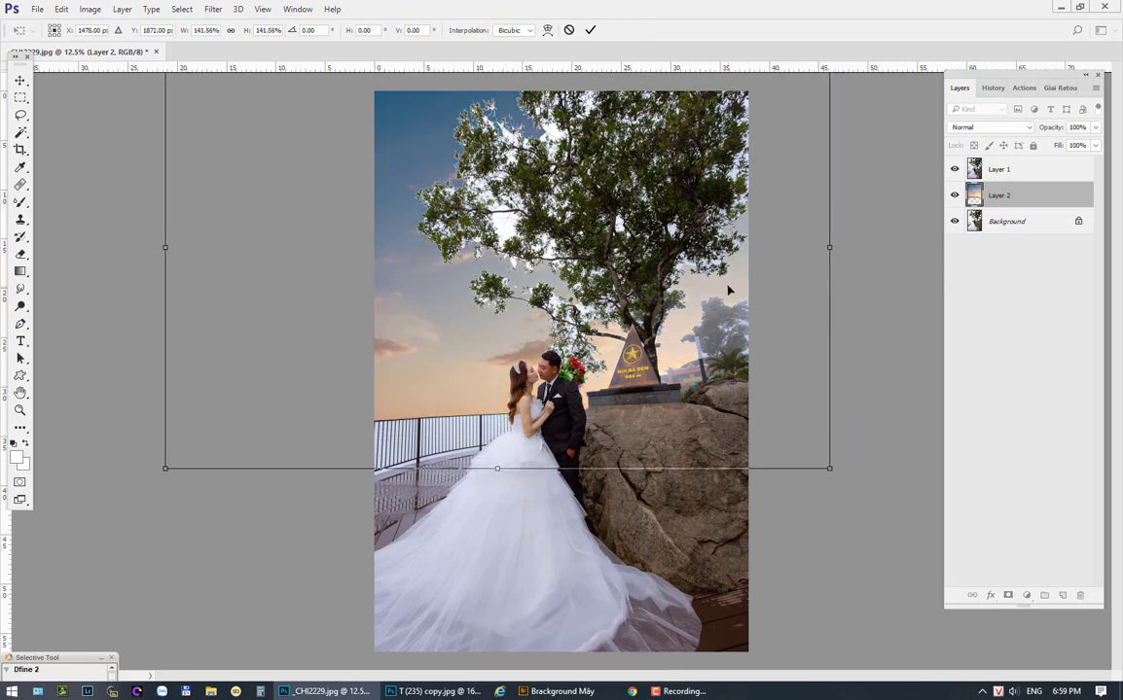
{"action": "left_click_drag", "start_coordinate": [728, 290], "coordinate": [654, 298]}
{"action": "left_click_drag", "start_coordinate": [771, 483], "coordinate": [804, 475]}
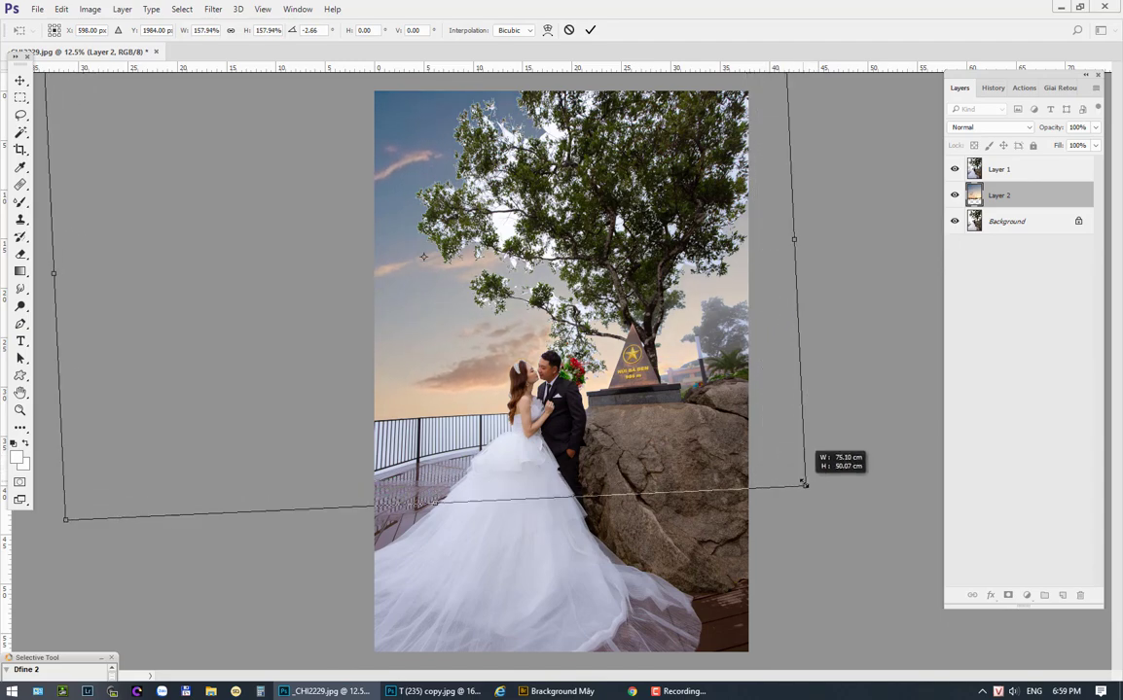
{"action": "left_click_drag", "start_coordinate": [715, 428], "coordinate": [718, 445]}
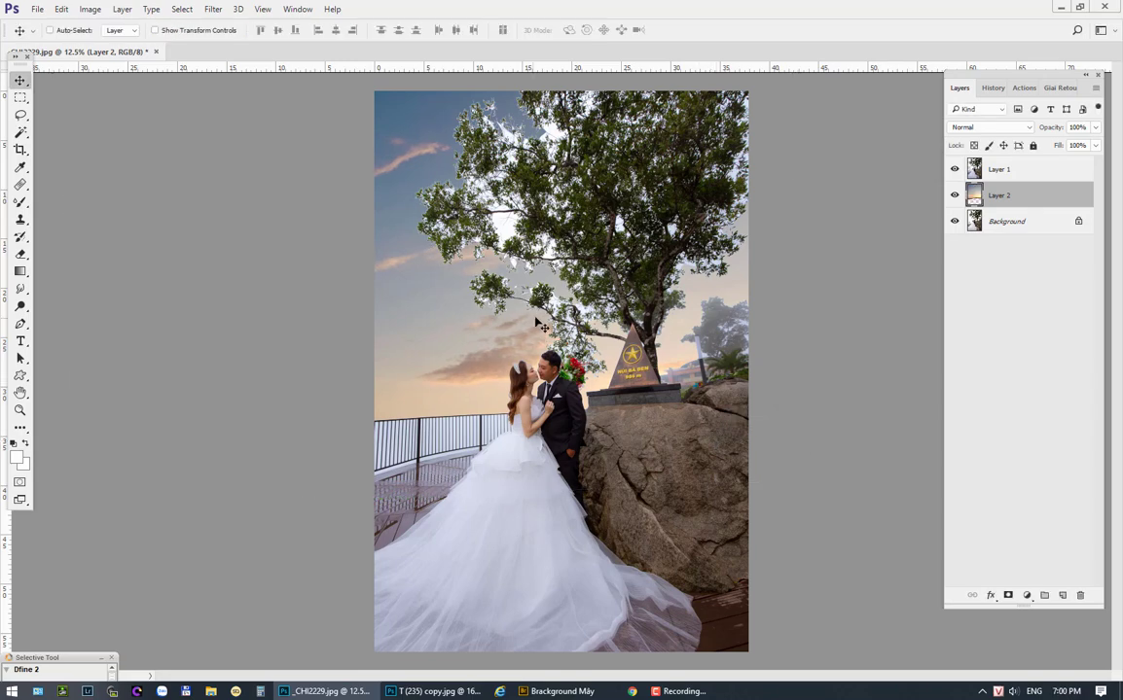
- Reposition the sky layer and scale it down slightly so the clouds sit behind the couple and fill the sky area
{"action": "left_click_drag", "start_coordinate": [518, 334], "coordinate": [482, 268]}
{"action": "key", "text": "ctrl+t"}
{"action": "left_click_drag", "start_coordinate": [799, 516], "coordinate": [780, 494]}
{"action": "left_click_drag", "start_coordinate": [672, 443], "coordinate": [682, 445]}
{"action": "key", "text": "Return"}
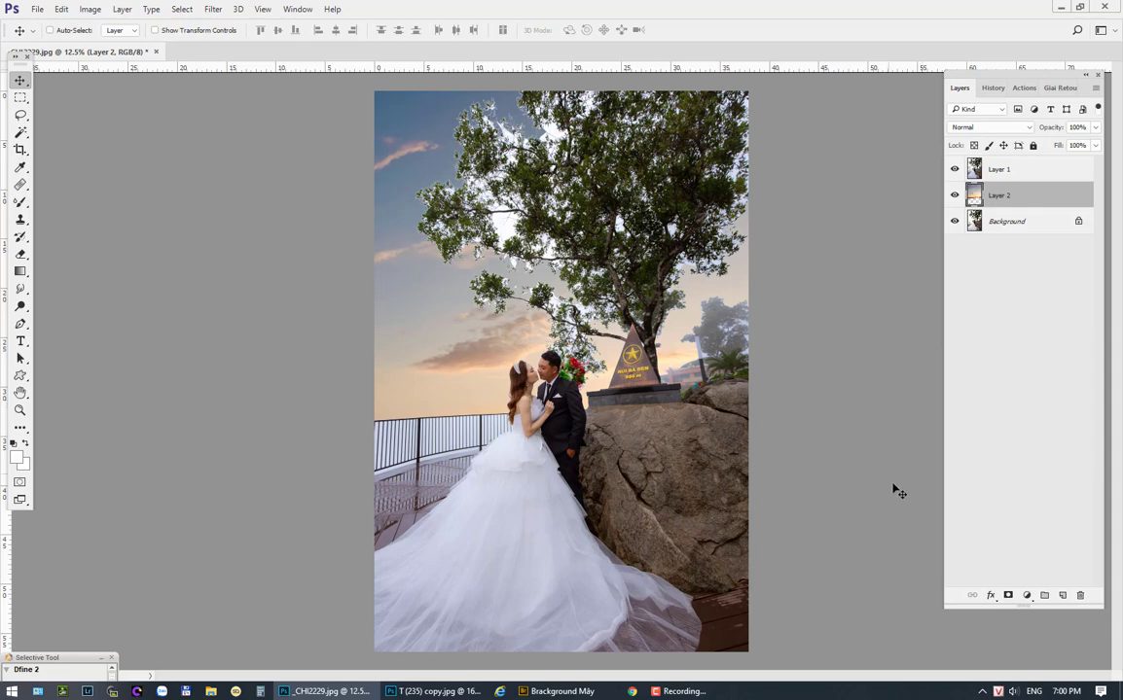
- Adjust the sky layer's Levels with input black at 22 and input white at 243
{"action": "key", "text": "ctrl+l"}
{"action": "left_click_drag", "start_coordinate": [1012, 401], "coordinate": [1006, 401]}
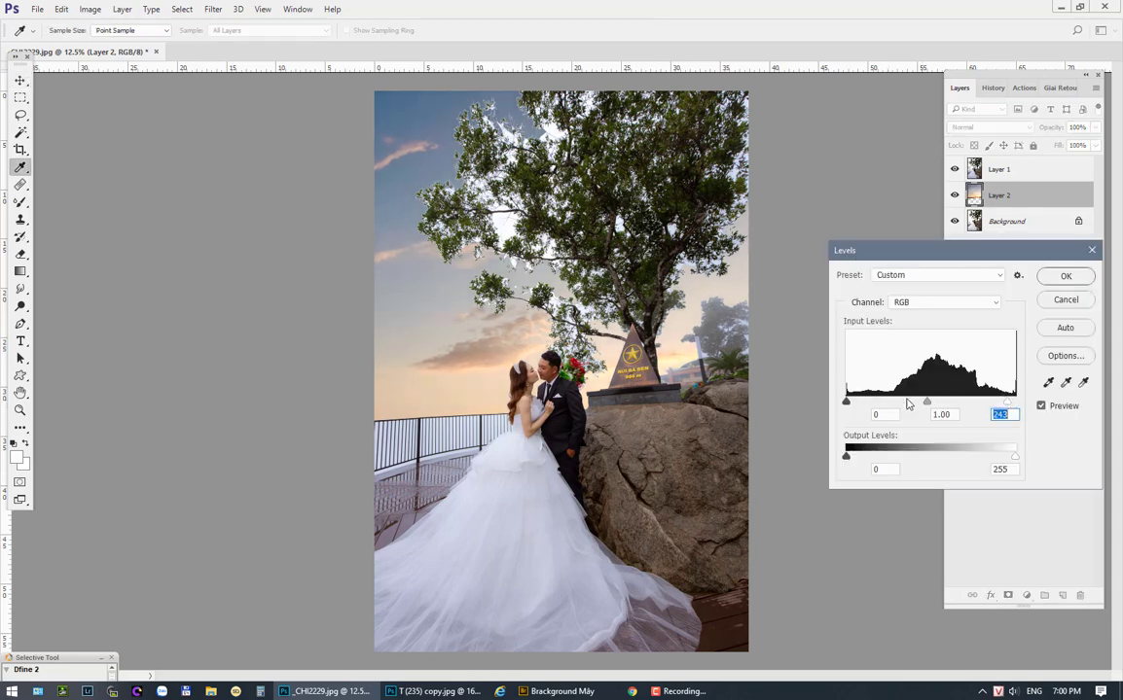
{"action": "left_click_drag", "start_coordinate": [855, 403], "coordinate": [866, 405]}
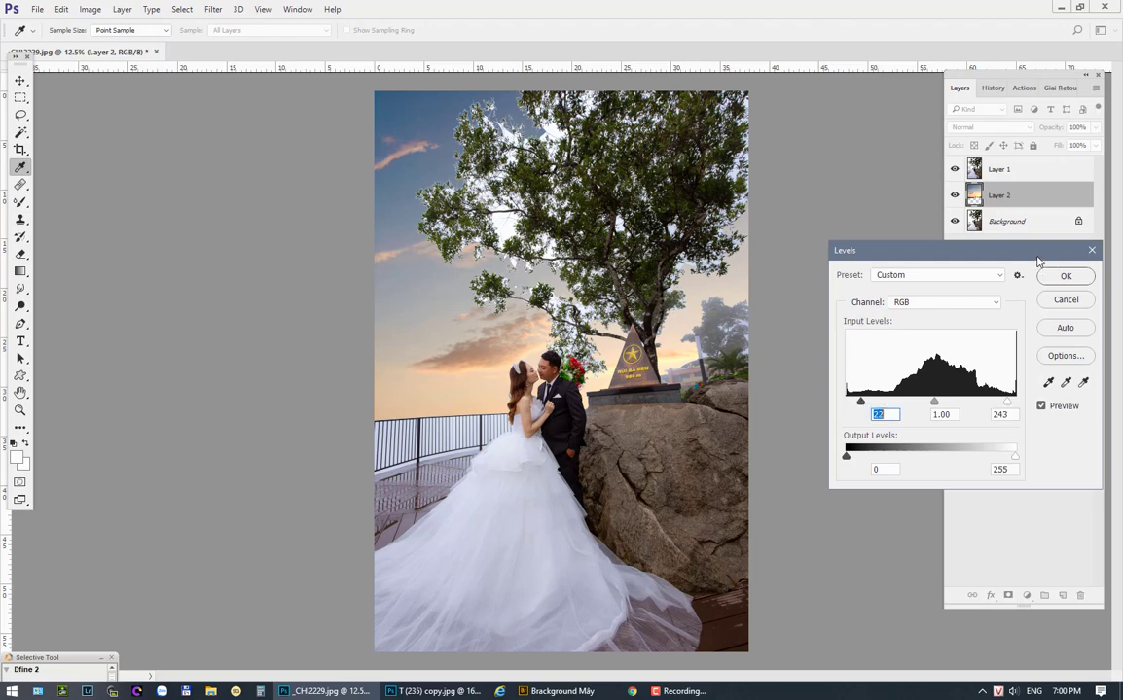
{"action": "left_click_drag", "start_coordinate": [1032, 255], "coordinate": [875, 301]}
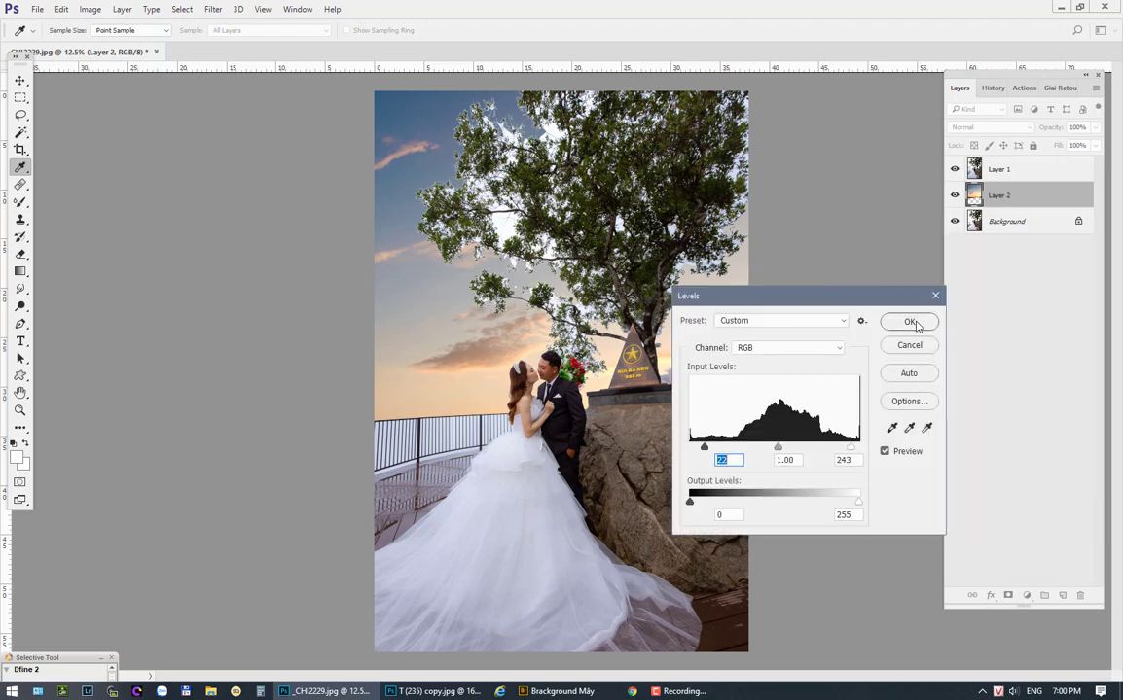
{"action": "left_click", "coordinate": [911, 322]}
{"action": "key", "text": "v"}
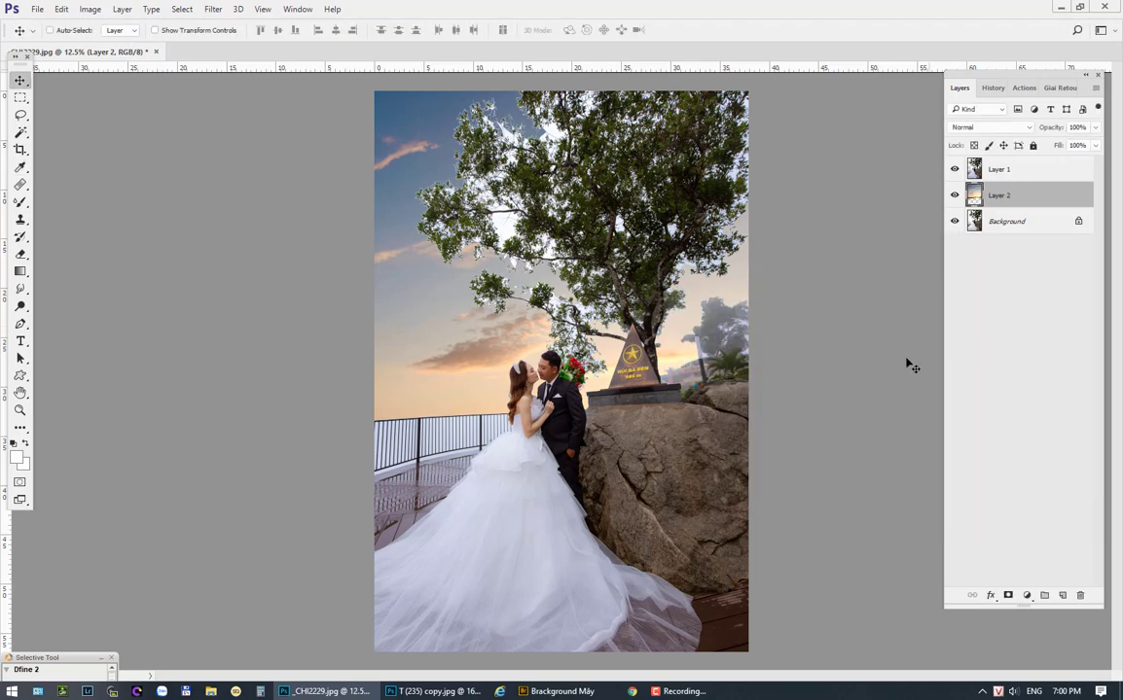
- Set the sky layer's blend mode to Multiply and shift it slightly down while Layer 1 is temporarily hidden
{"action": "left_click", "coordinate": [965, 130]}
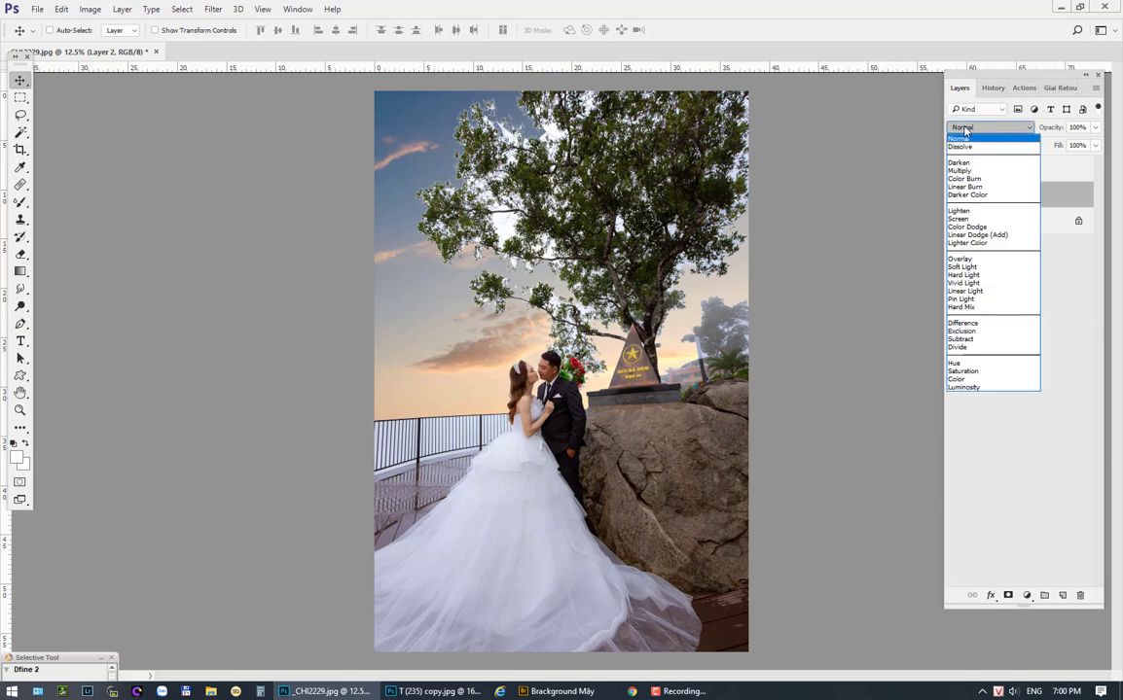
{"action": "left_click", "coordinate": [959, 171]}
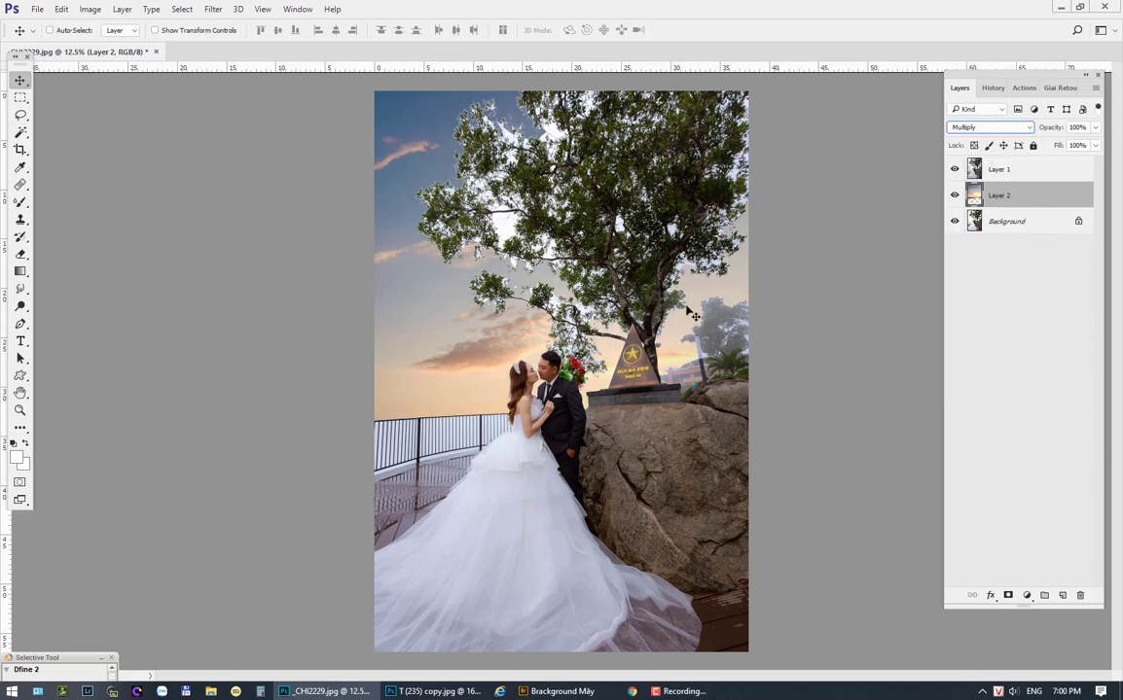
{"action": "left_click", "coordinate": [954, 171]}
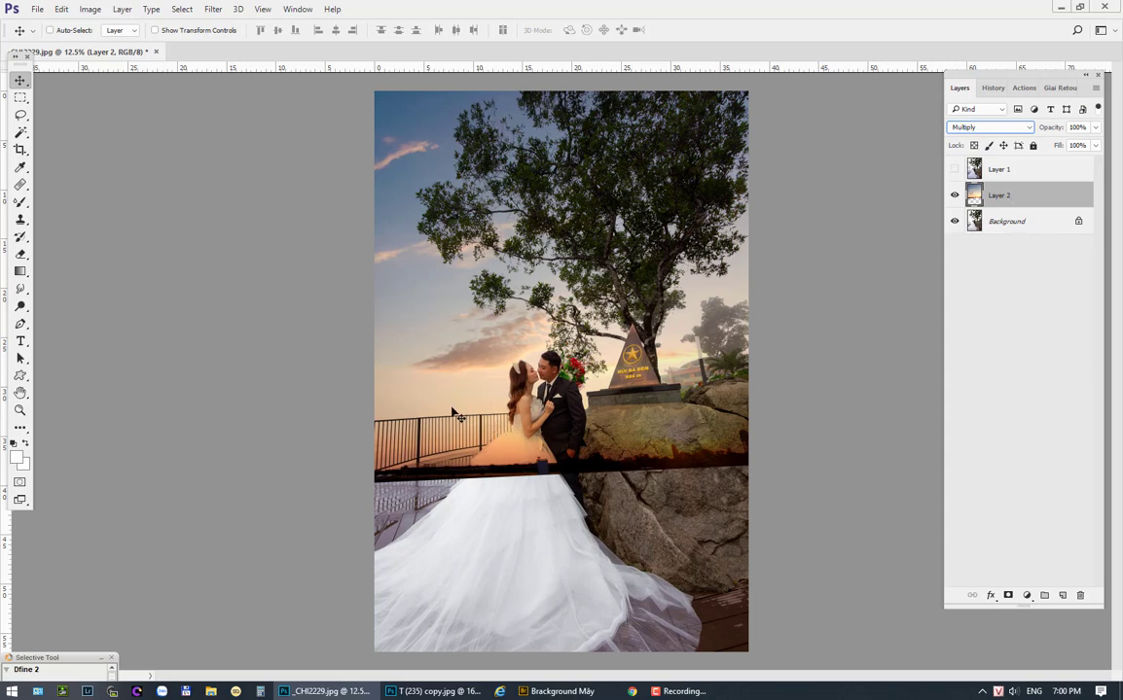
{"action": "left_click_drag", "start_coordinate": [455, 419], "coordinate": [457, 428]}
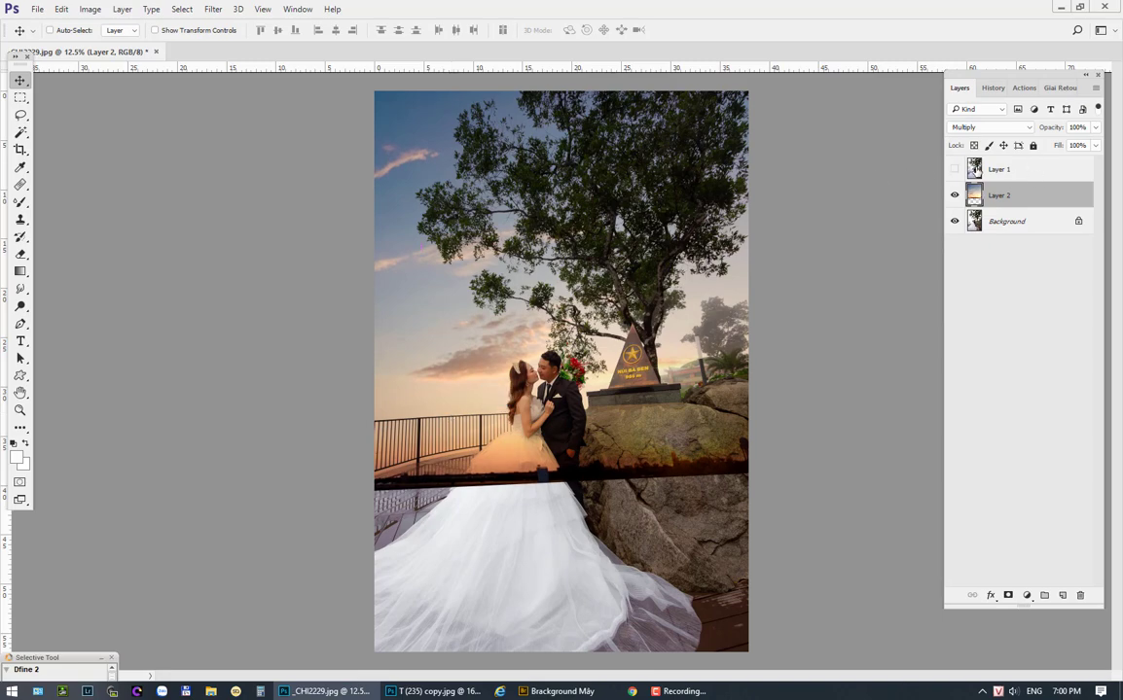
{"action": "left_click", "coordinate": [954, 171]}
- Erase Layer 1's leftover haze around the station roof beside the monument, with an eraser size of 200 to 300
{"action": "left_click", "coordinate": [995, 170]}
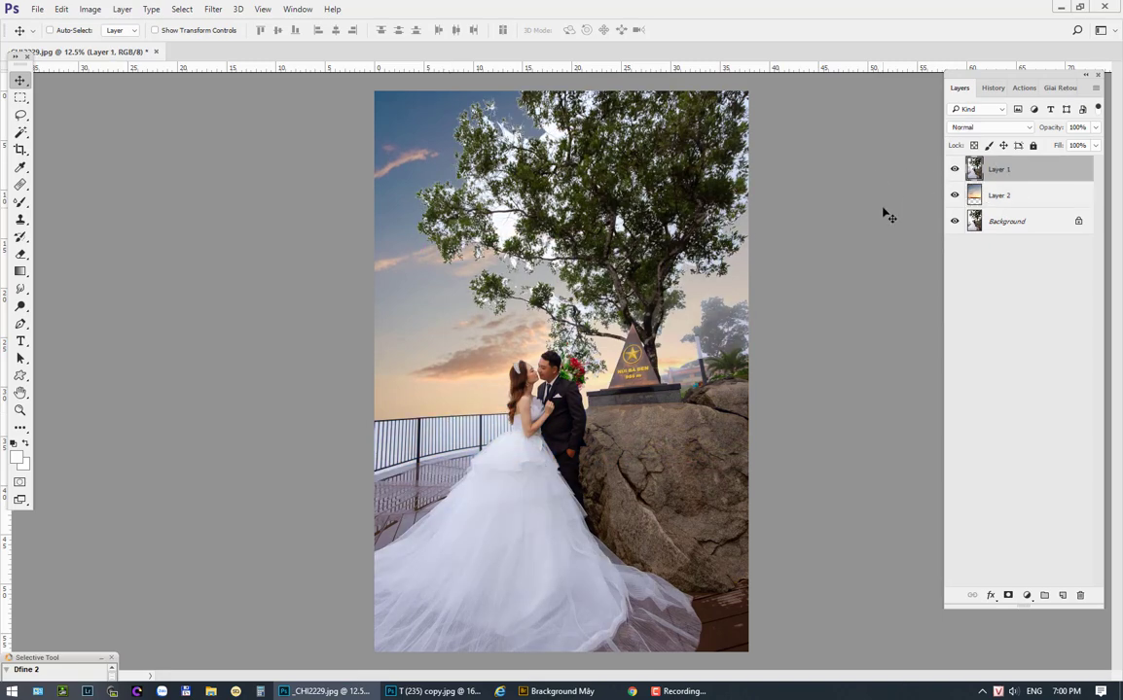
{"action": "left_click", "coordinate": [20, 255]}
{"action": "scroll", "coordinate": [703, 304], "scroll_direction": "up", "scroll_amount": 5}
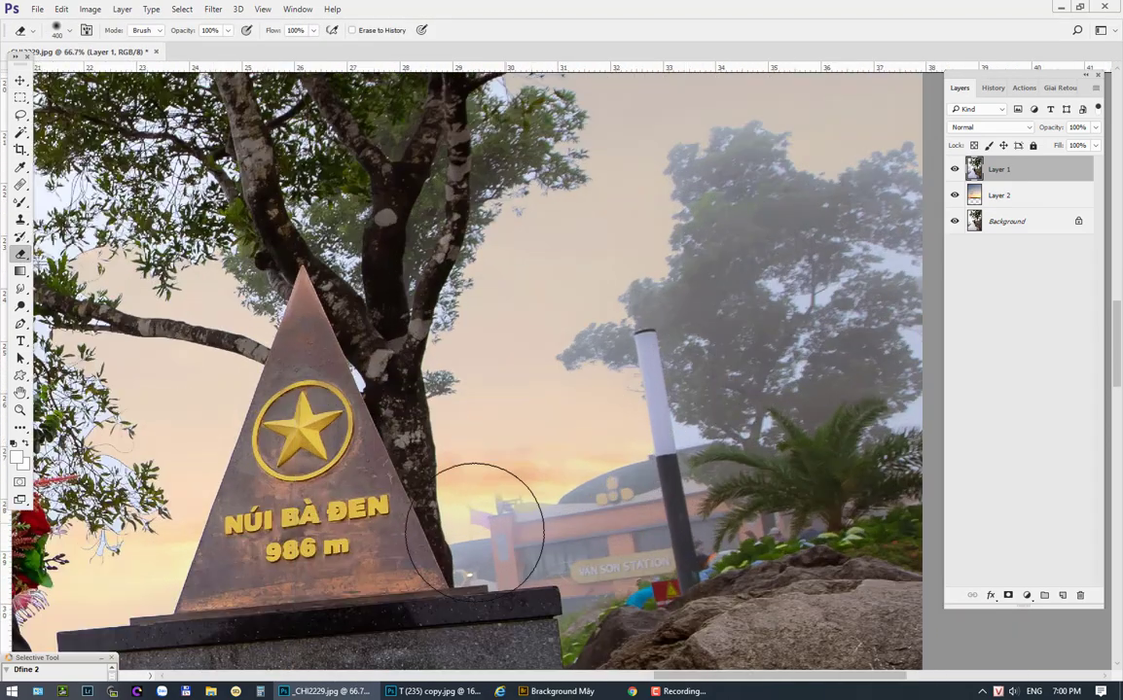
{"action": "key", "text": "bracketleft"}
{"action": "key", "text": "bracketleft"}
{"action": "key", "text": "bracketleft"}
{"action": "key", "text": "bracketleft"}
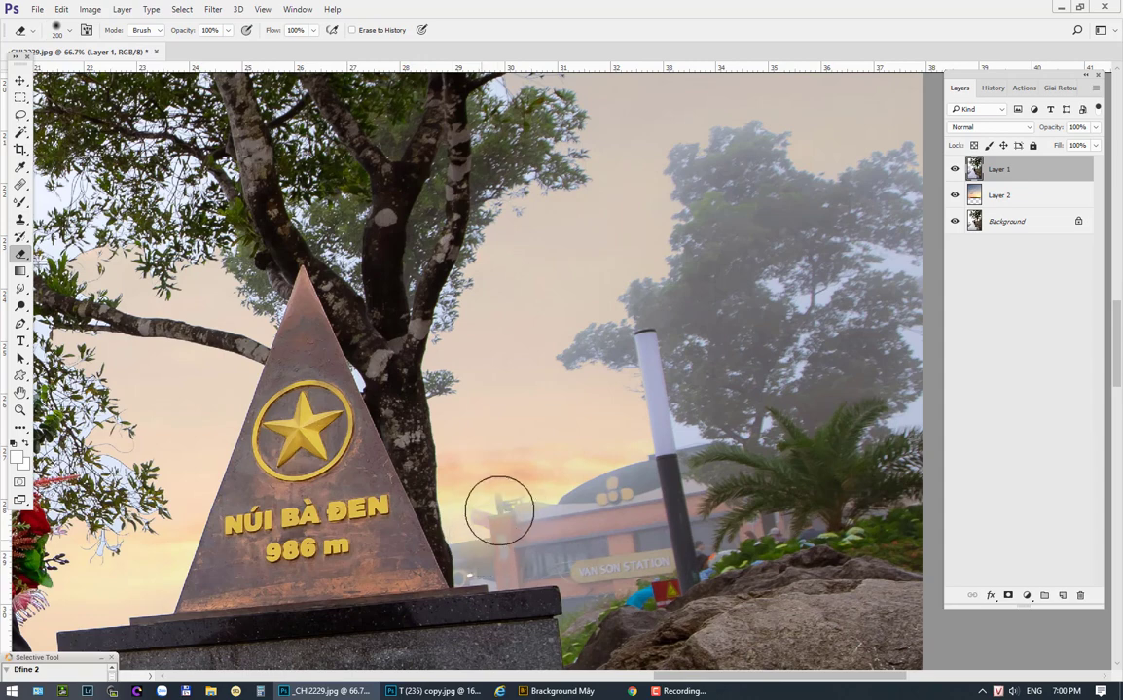
{"action": "key", "text": "bracketright"}
{"action": "key", "text": "bracketright"}
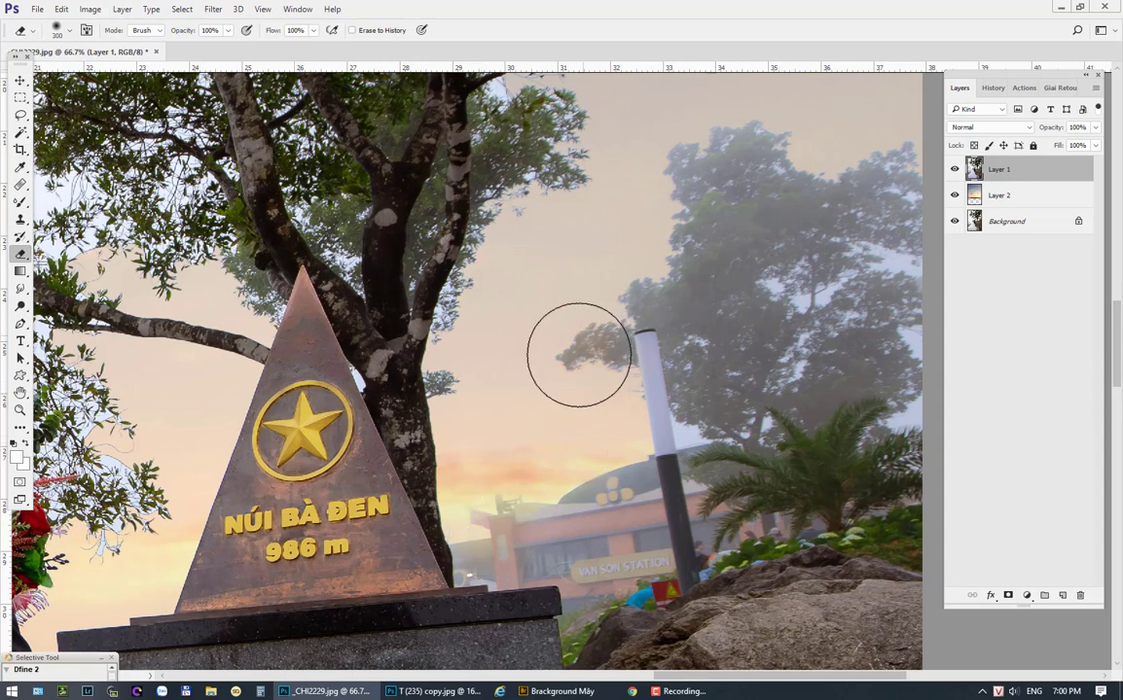
- Erase Layer 1 over the distant hazy tree and lamp post using eraser sizes between 250 and 500
{"action": "key", "text": "bracketright"}
{"action": "key", "text": "bracketright"}
{"action": "left_click_drag", "start_coordinate": [735, 215], "coordinate": [539, 247]}
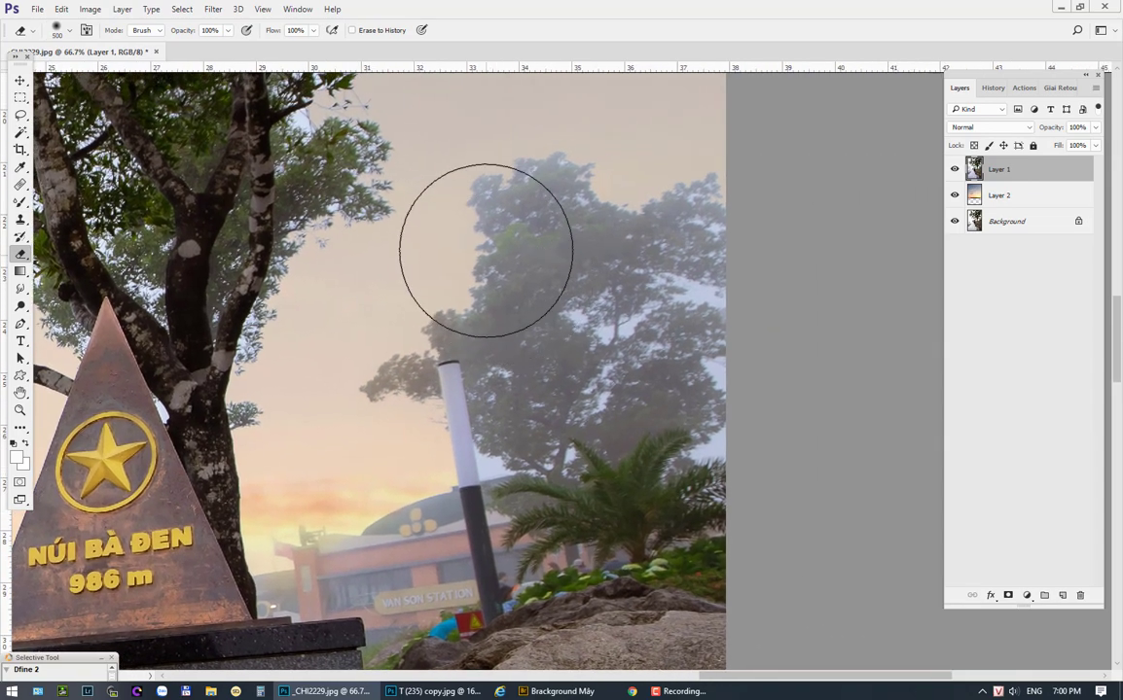
{"action": "key", "text": "bracketleft"}
{"action": "key", "text": "bracketleft"}
{"action": "key", "text": "bracketleft"}
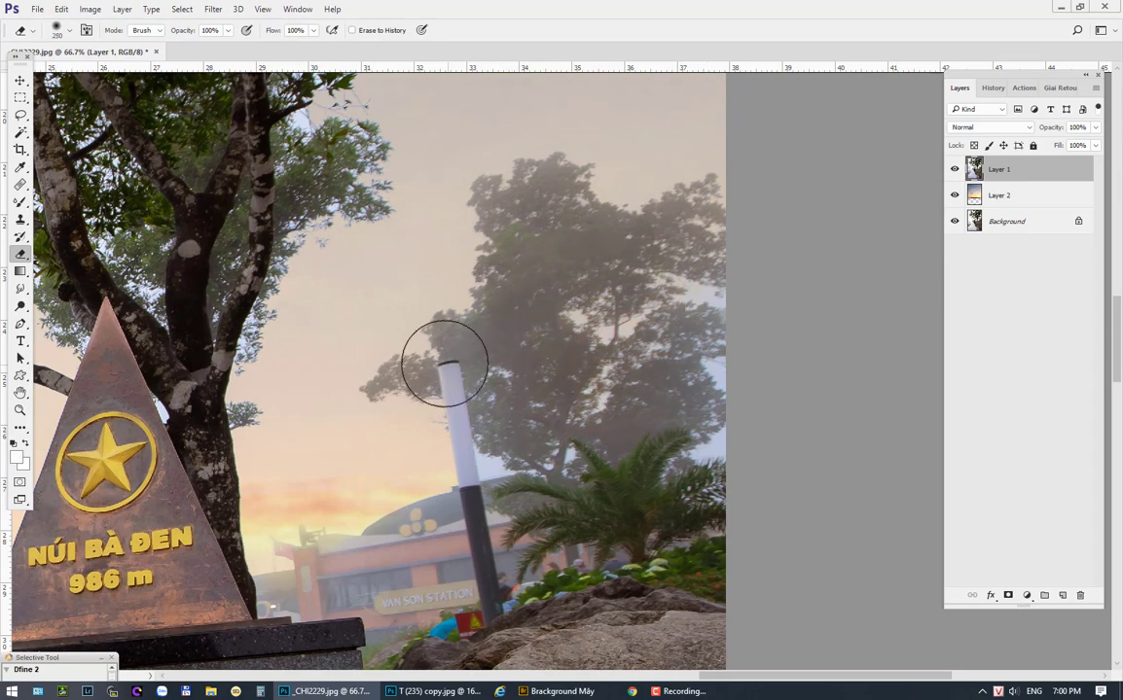
{"action": "key", "text": "bracketright"}
{"action": "key", "text": "bracketright"}
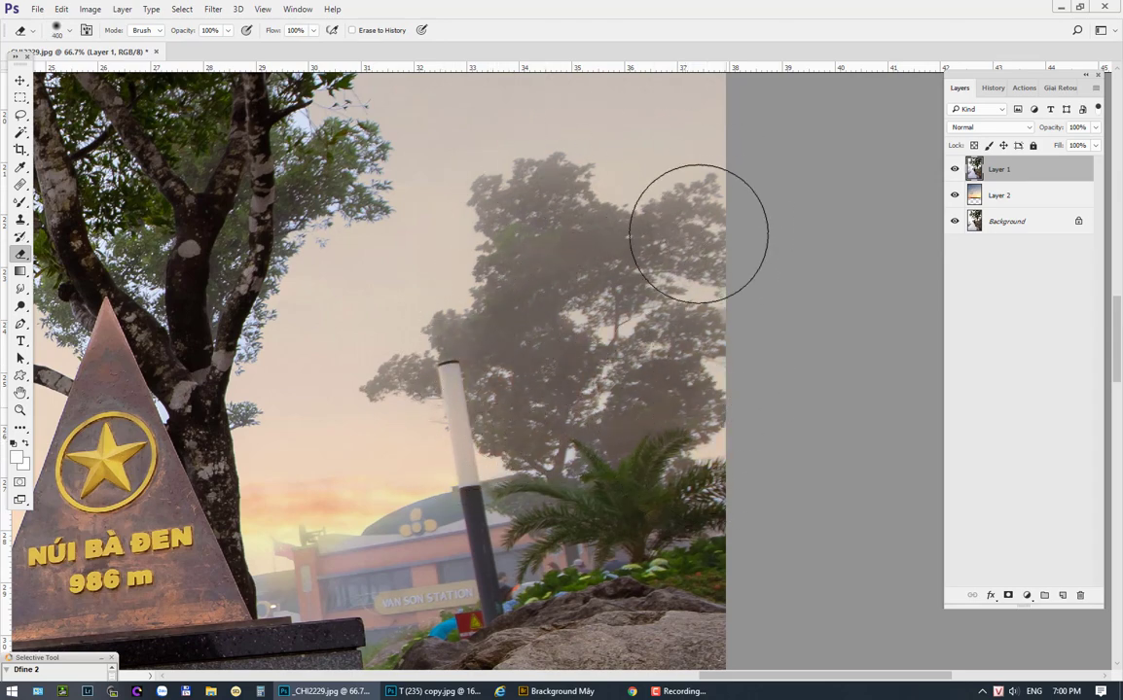
- Erase Layer 1's pale sky around the big tree's branches on the side facing the distant tree, with eraser sizes of 400 to 500
{"action": "mouse_move", "coordinate": [292, 389]}
{"action": "left_mouse_down"}
{"action": "mouse_move", "coordinate": [367, 470]}
{"action": "mouse_move", "coordinate": [402, 481]}
{"action": "left_mouse_up"}
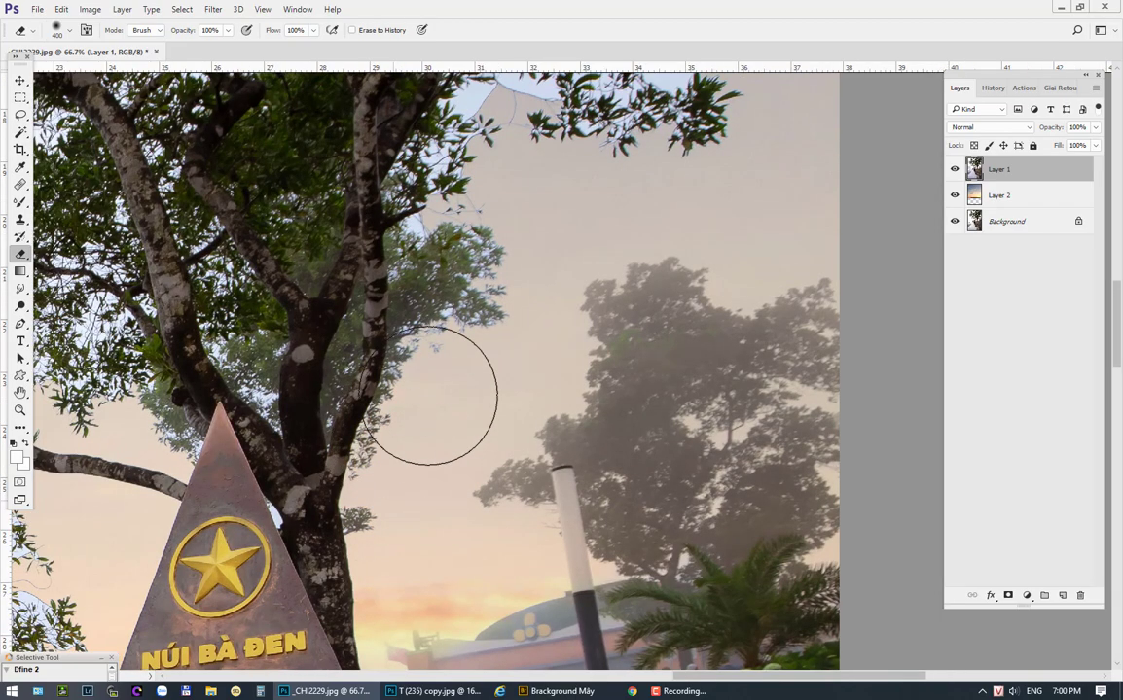
{"action": "left_click_drag", "start_coordinate": [477, 211], "coordinate": [421, 410]}
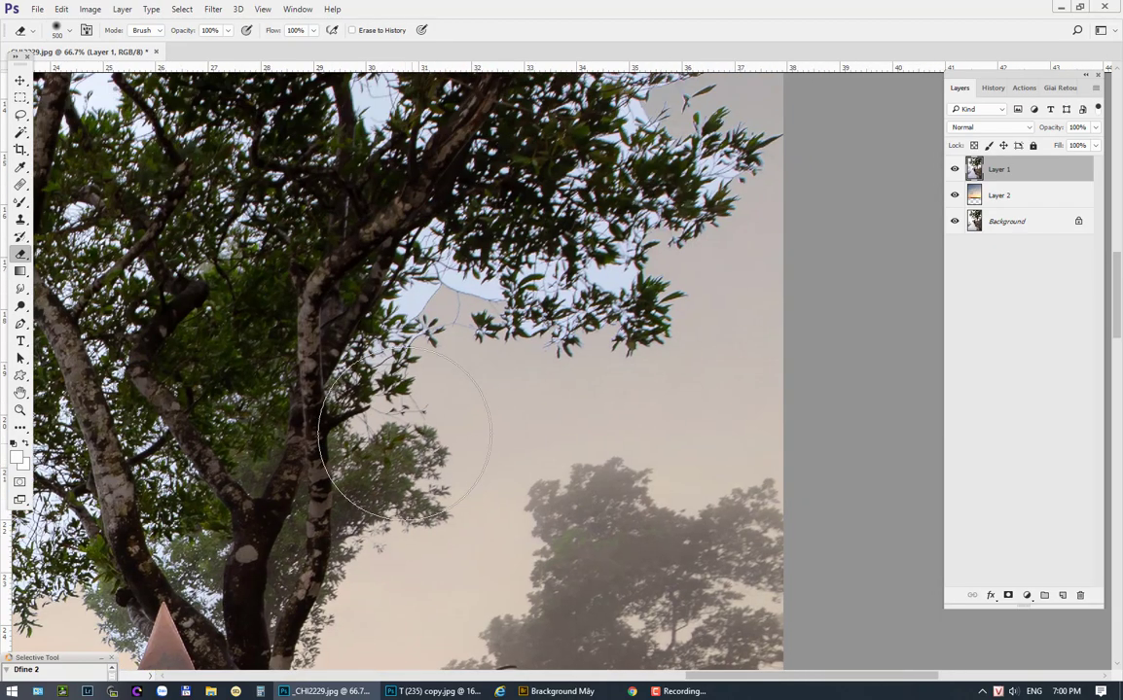
{"action": "key", "text": "bracketright"}
{"action": "scroll", "coordinate": [685, 302], "scroll_direction": "down", "scroll_amount": 3}
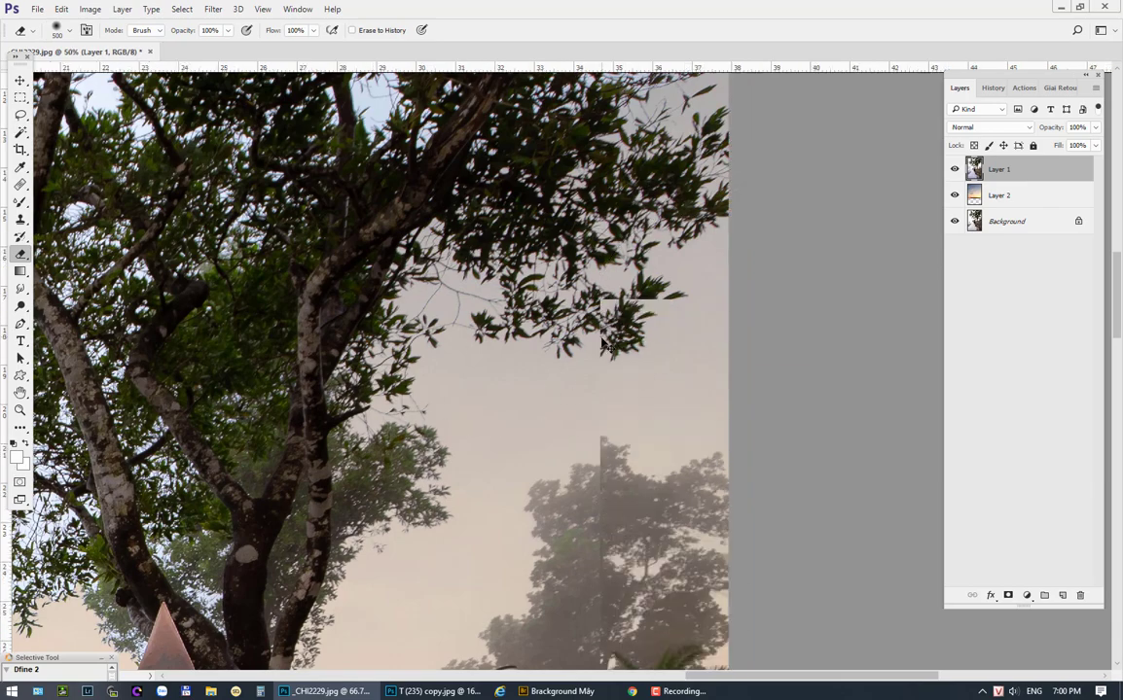
- Erase Layer 1's pale sky across the big tree's canopy and outer branches using eraser sizes between 1000 and 1200
{"action": "key", "text": "bracketright"}
{"action": "key", "text": "bracketright"}
{"action": "key", "text": "bracketright"}
{"action": "key", "text": "bracketright"}
{"action": "key", "text": "bracketright"}
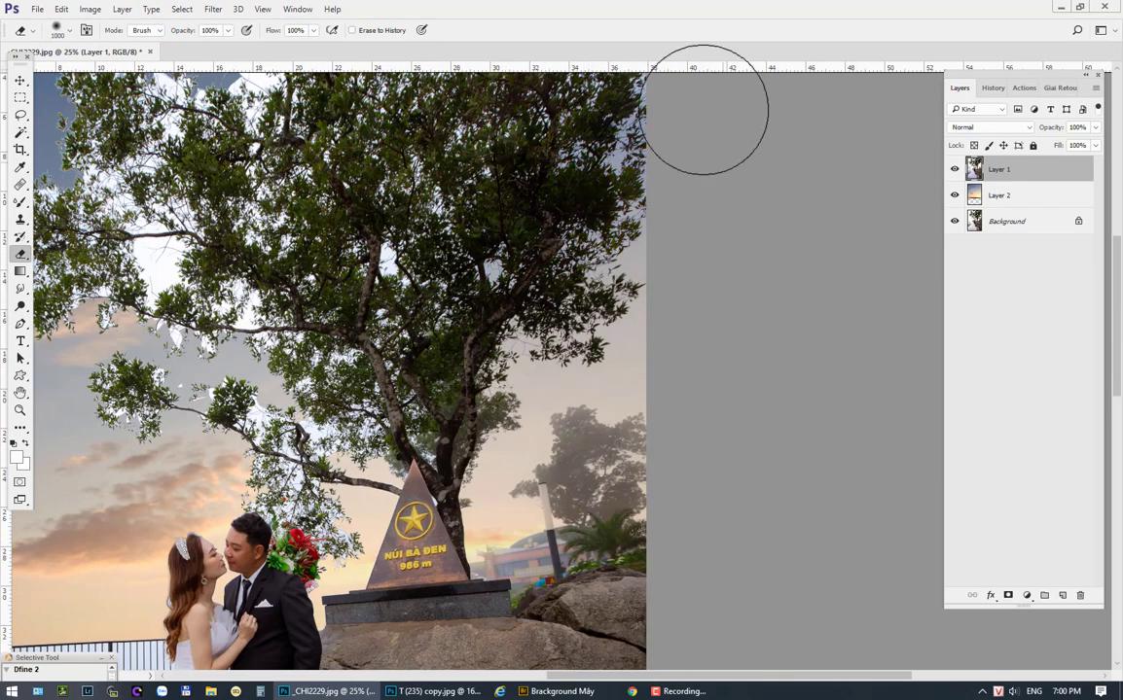
{"action": "left_click_drag", "start_coordinate": [709, 105], "coordinate": [763, 282]}
{"action": "key", "text": "bracketright"}
{"action": "mouse_move", "coordinate": [461, 449]}
{"action": "left_mouse_down"}
{"action": "mouse_move", "coordinate": [602, 339]}
{"action": "mouse_move", "coordinate": [451, 201]}
{"action": "mouse_move", "coordinate": [248, 218]}
{"action": "mouse_move", "coordinate": [343, 434]}
{"action": "mouse_move", "coordinate": [371, 439]}
{"action": "mouse_move", "coordinate": [639, 356]}
{"action": "left_mouse_up"}
{"action": "key", "text": "bracketright"}
{"action": "mouse_move", "coordinate": [584, 292]}
{"action": "left_mouse_down"}
{"action": "mouse_move", "coordinate": [551, 229]}
{"action": "mouse_move", "coordinate": [550, 362]}
{"action": "left_mouse_up"}
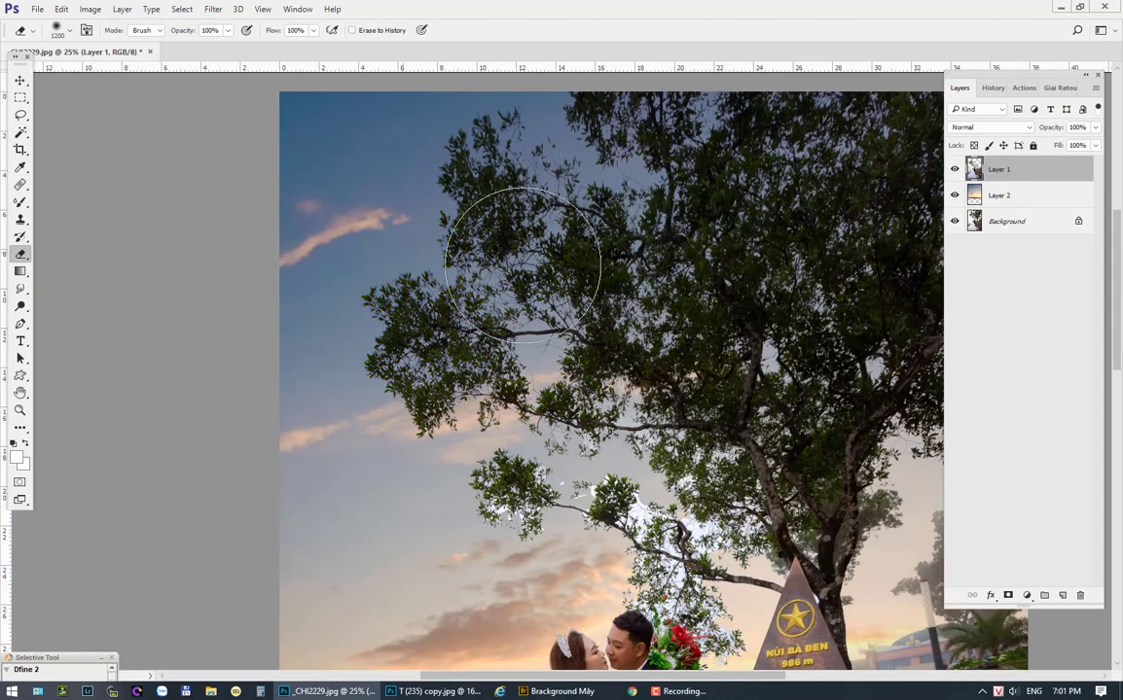
{"action": "left_click_drag", "start_coordinate": [534, 306], "coordinate": [518, 140]}
{"action": "key", "text": "bracketleft"}
{"action": "key", "text": "bracketleft"}
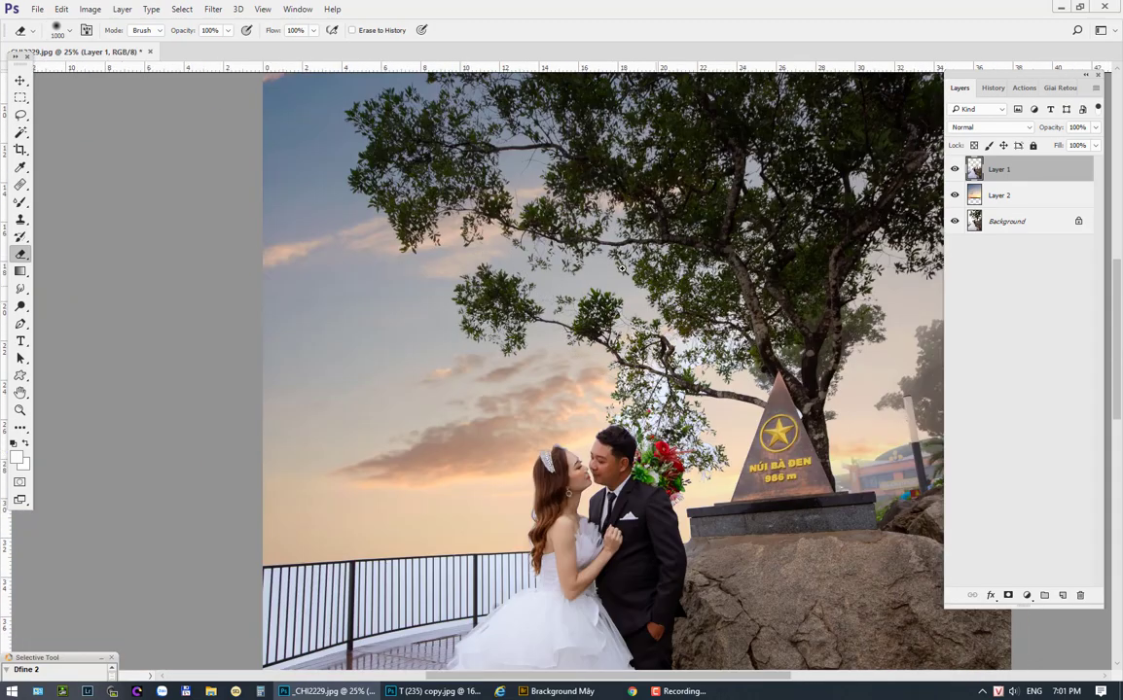
- Erase Layer 1's sky remnants among the low branches between the groom and the monument, reducing the eraser from 300 to 70
{"action": "scroll", "coordinate": [630, 260], "scroll_direction": "up", "scroll_amount": 5}
{"action": "key", "text": "bracketleft"}
{"action": "key", "text": "bracketleft"}
{"action": "key", "text": "bracketleft"}
{"action": "key", "text": "bracketleft"}
{"action": "key", "text": "bracketleft"}
{"action": "key", "text": "bracketleft"}
{"action": "key", "text": "bracketleft"}
{"action": "key", "text": "bracketleft"}
{"action": "left_click_drag", "start_coordinate": [666, 485], "coordinate": [419, 360]}
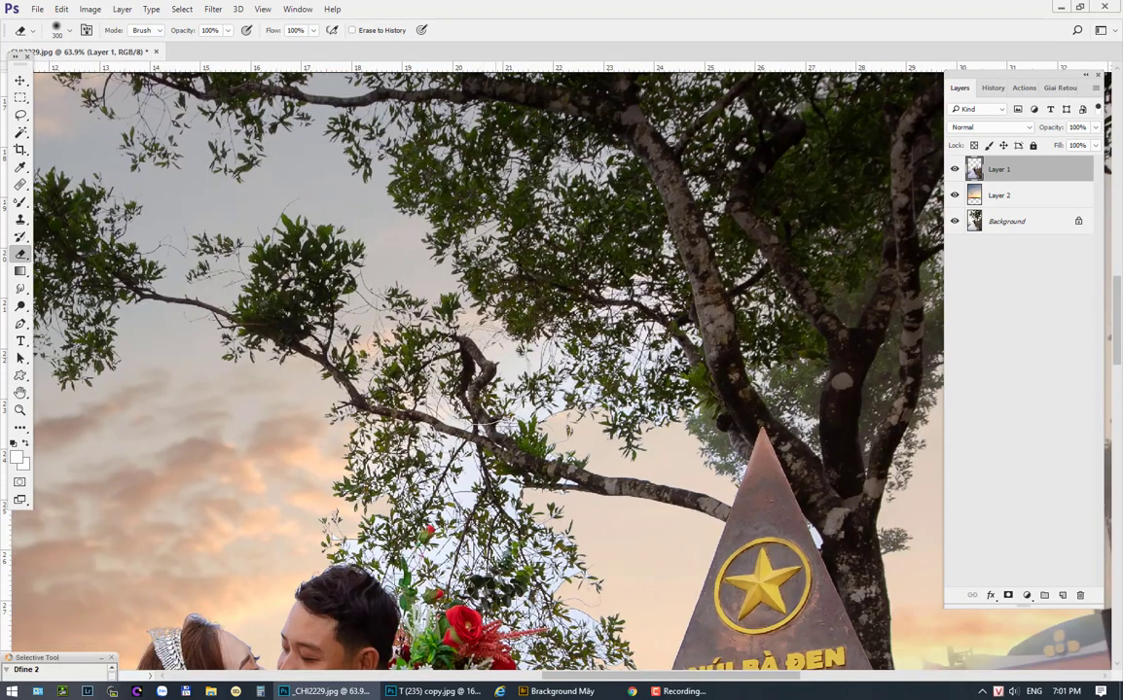
{"action": "key", "text": "bracketleft"}
{"action": "key", "text": "bracketleft"}
{"action": "key", "text": "bracketleft"}
{"action": "key", "text": "bracketleft"}
{"action": "key", "text": "bracketleft"}
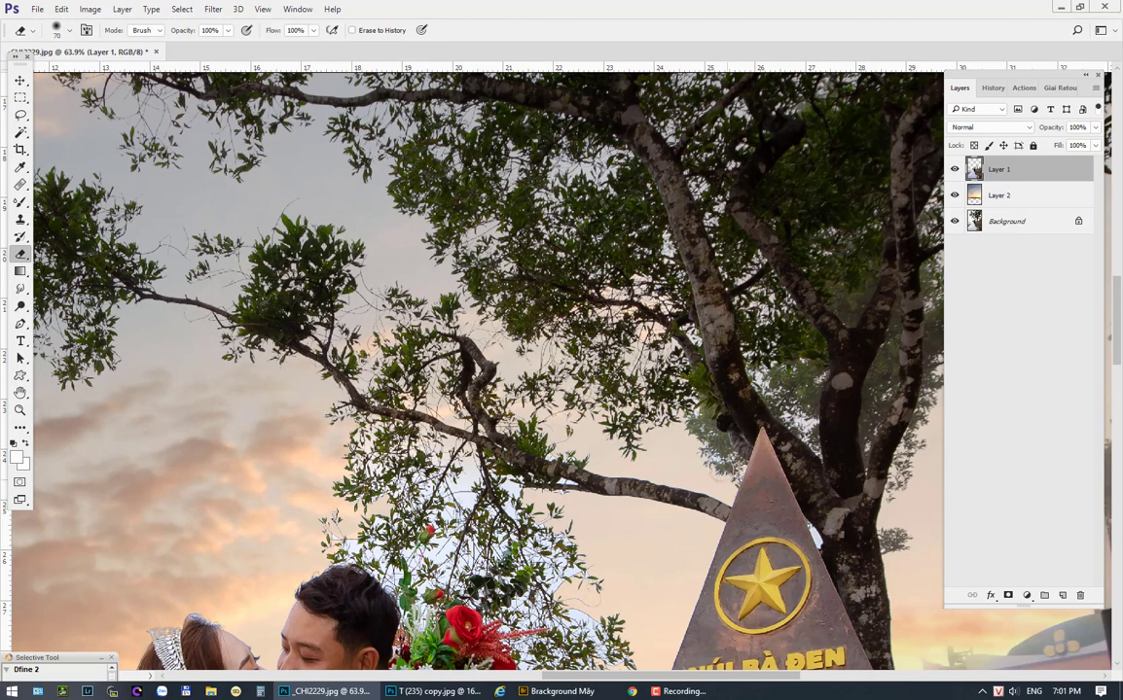
- Erase Layer 1's haze around the trunk behind the monument and the twigs above the groom, with eraser sizes of 150 to 250
{"action": "key", "text": "bracketright"}
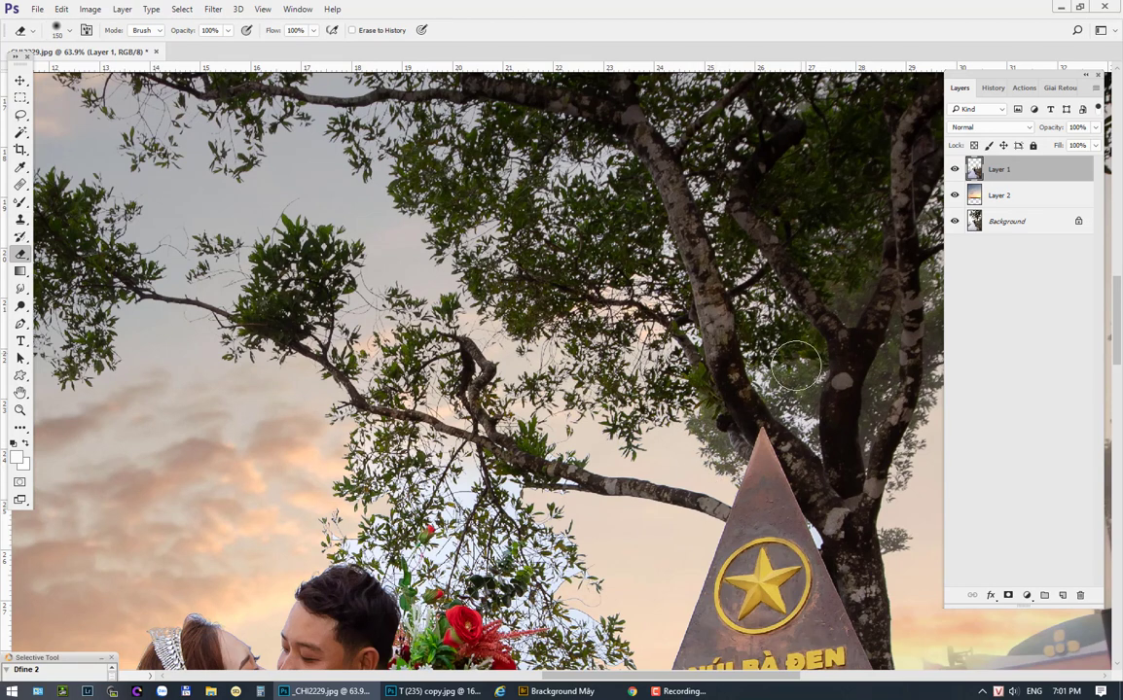
{"action": "key", "text": "bracketright"}
{"action": "key", "text": "bracketright"}
{"action": "key", "text": "bracketright"}
{"action": "key", "text": "bracketright"}
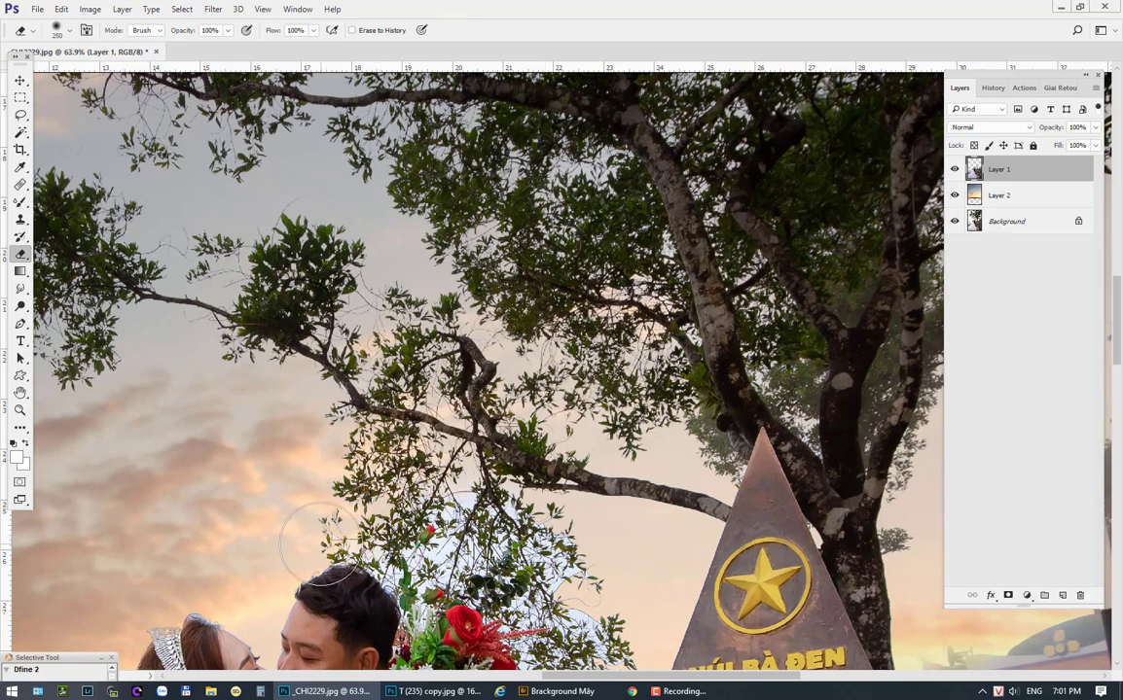
- Erase Layer 1's pale sky behind the hanging twigs above the groom and bouquet, using eraser sizes of 100 to 150
{"action": "scroll", "coordinate": [330, 525], "scroll_direction": "down", "scroll_amount": 5}
{"action": "key", "text": "bracketleft"}
{"action": "key", "text": "bracketleft"}
{"action": "key", "text": "bracketleft"}
{"action": "left_click_drag", "start_coordinate": [101, 238], "coordinate": [614, 526]}
{"action": "key", "text": "bracketleft"}
{"action": "key", "text": "bracketleft"}
{"action": "key", "text": "bracketleft"}
{"action": "scroll", "coordinate": [461, 352], "scroll_direction": "right", "scroll_amount": 4}
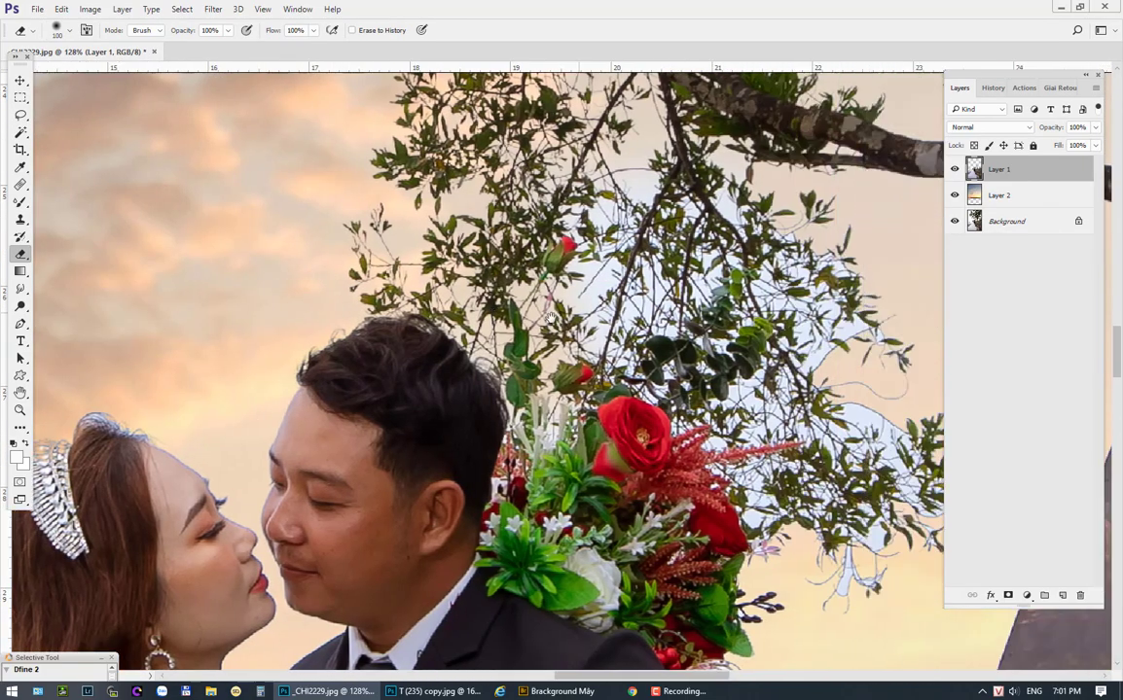
{"action": "key", "text": "bracketright"}
{"action": "key", "text": "bracketright"}
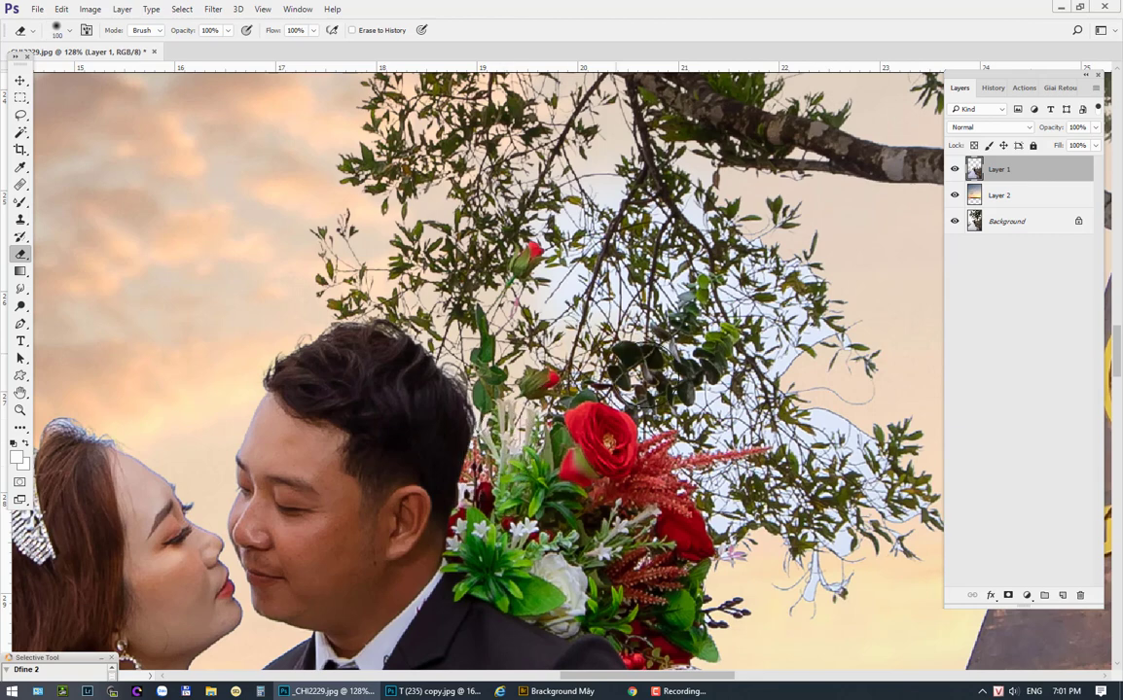
{"action": "mouse_move", "coordinate": [749, 321]}
{"action": "left_mouse_down"}
{"action": "mouse_move", "coordinate": [681, 292]}
{"action": "mouse_move", "coordinate": [672, 214]}
{"action": "mouse_move", "coordinate": [525, 205]}
{"action": "mouse_move", "coordinate": [523, 270]}
{"action": "left_mouse_up"}
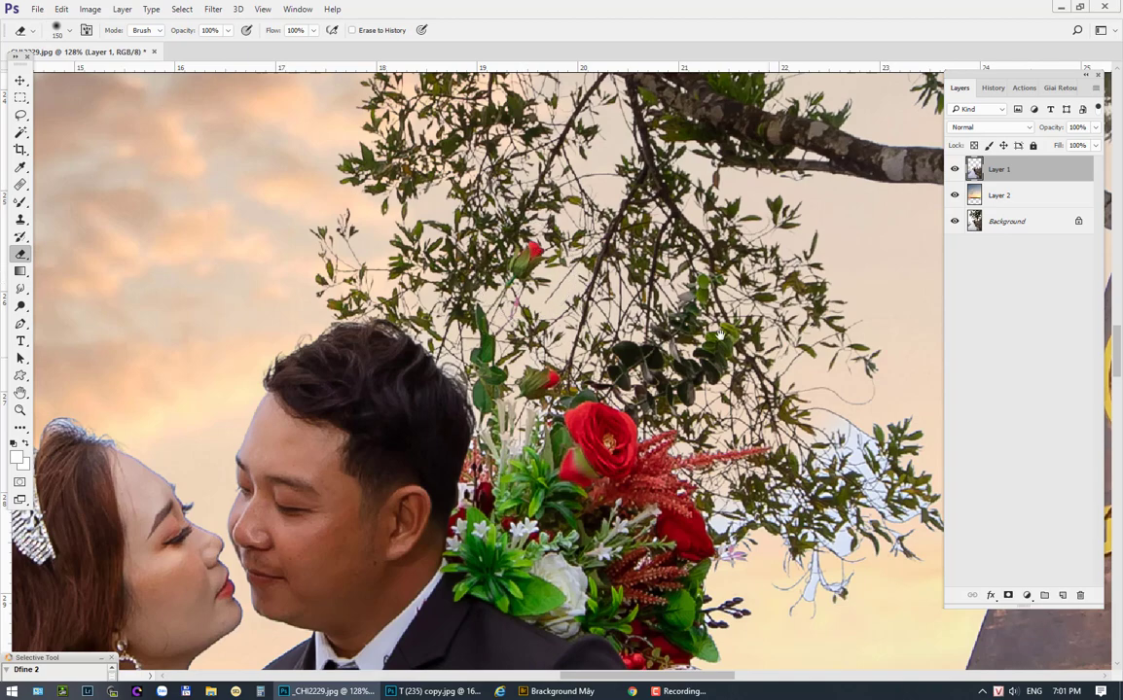
- Erase Layer 1's remaining sky around the twig tips and bouquet edge facing the monument, reducing the eraser to 90
{"action": "scroll", "coordinate": [475, 263], "scroll_direction": "down", "scroll_amount": 3}
{"action": "scroll", "coordinate": [476, 262], "scroll_direction": "right", "scroll_amount": 5}
{"action": "mouse_move", "coordinate": [471, 489]}
{"action": "left_mouse_down"}
{"action": "mouse_move", "coordinate": [559, 270]}
{"action": "mouse_move", "coordinate": [567, 390]}
{"action": "left_mouse_up"}
{"action": "key", "text": "bracketleft"}
{"action": "key", "text": "bracketleft"}
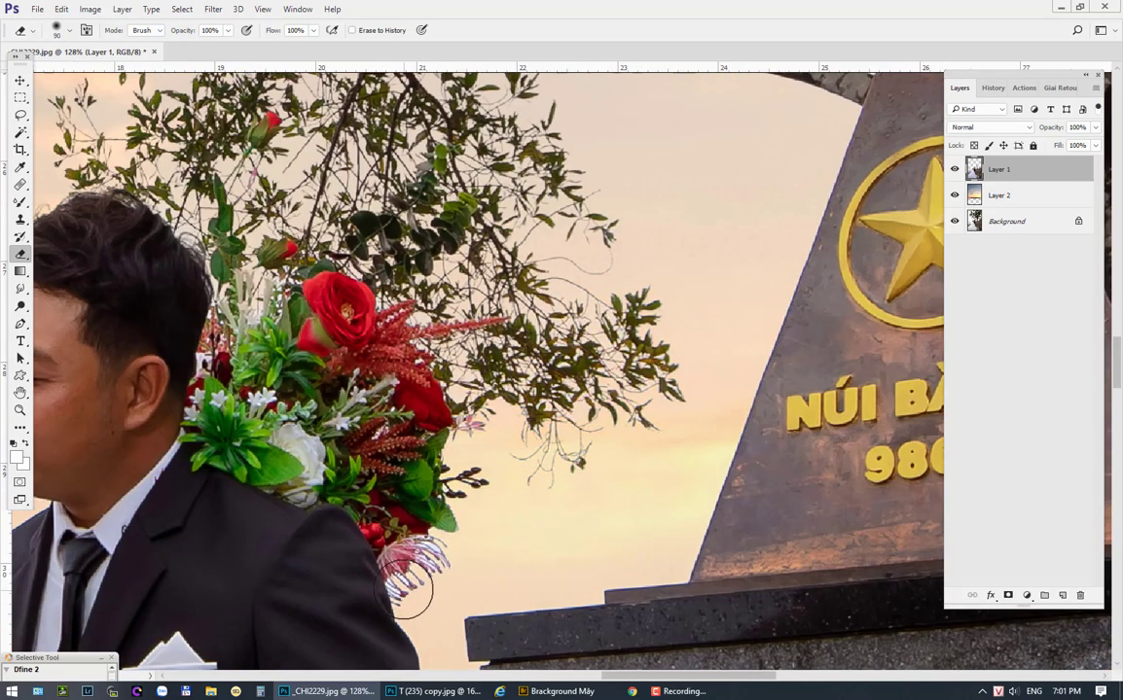
- Erase Layer 1's light fringe around the top of the bride's hair and her tiara with an eraser size of 50
{"action": "scroll", "coordinate": [409, 525], "scroll_direction": "left", "scroll_amount": 6}
{"action": "scroll", "coordinate": [408, 525], "scroll_direction": "up", "scroll_amount": 1}
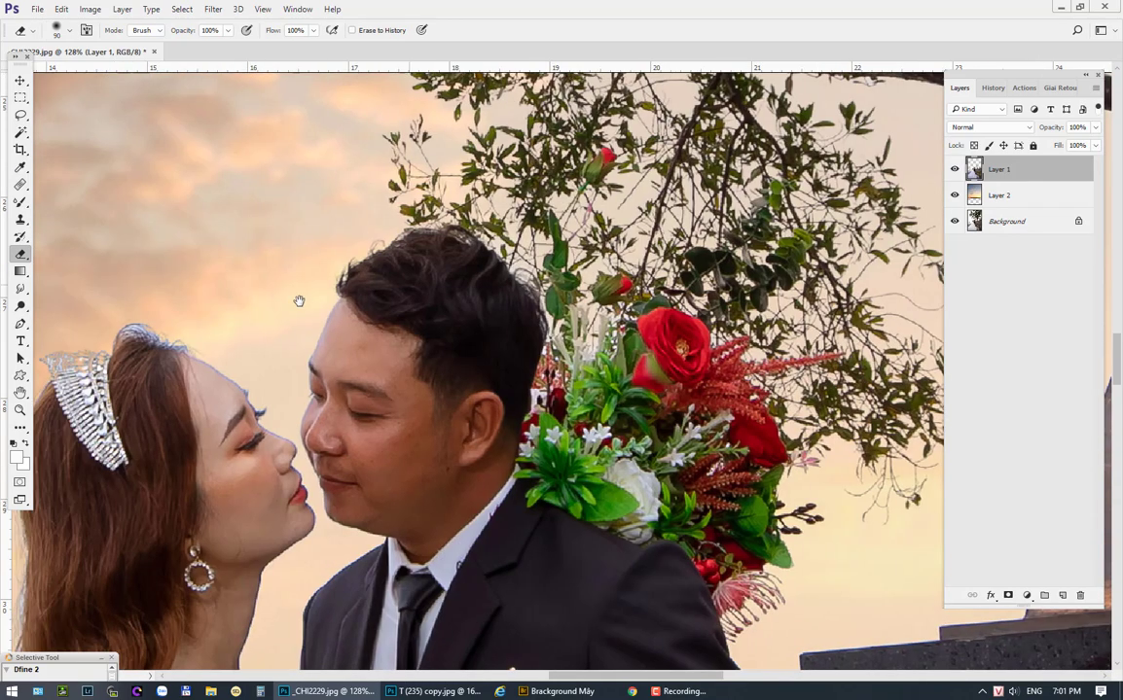
{"action": "scroll", "coordinate": [298, 300], "scroll_direction": "left", "scroll_amount": 4}
{"action": "scroll", "coordinate": [298, 301], "scroll_direction": "up", "scroll_amount": 1}
{"action": "key", "text": "bracketleft"}
{"action": "key", "text": "bracketleft"}
{"action": "key", "text": "bracketleft"}
{"action": "key", "text": "bracketleft"}
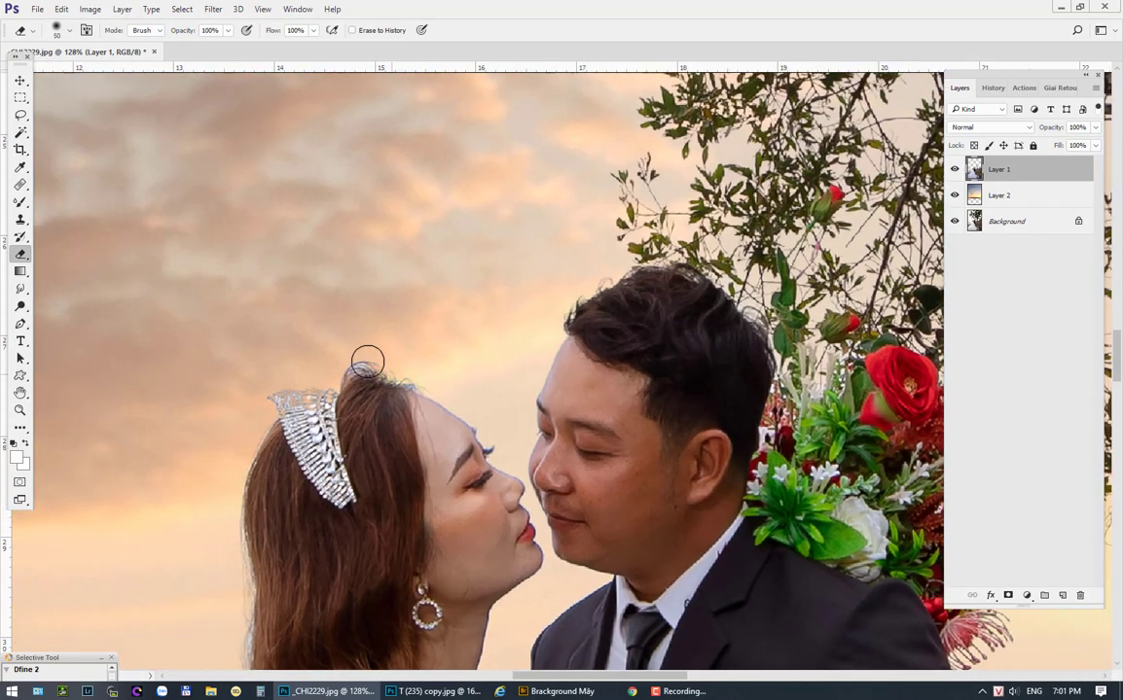
{"action": "scroll", "coordinate": [601, 238], "scroll_direction": "left", "scroll_amount": 6}
{"action": "scroll", "coordinate": [601, 238], "scroll_direction": "down", "scroll_amount": 3}
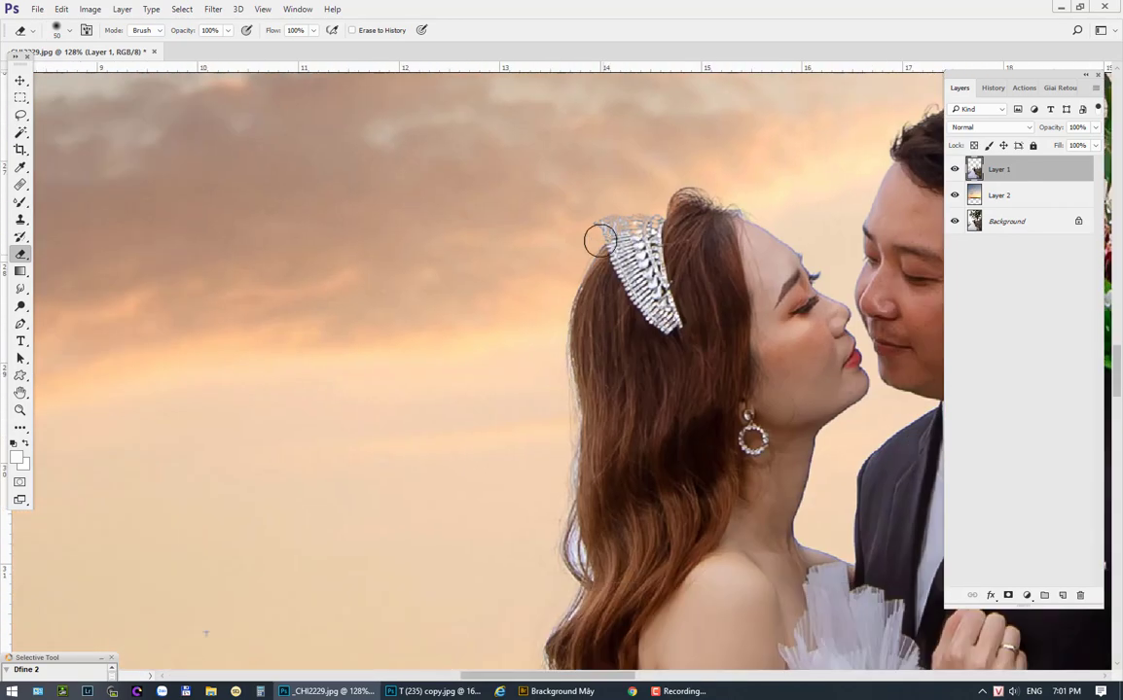
- Erase Layer 1's light fringe down the back of the bride's long hair with eraser sizes of 80 to 90
{"action": "key", "text": "bracketright"}
{"action": "key", "text": "bracketright"}
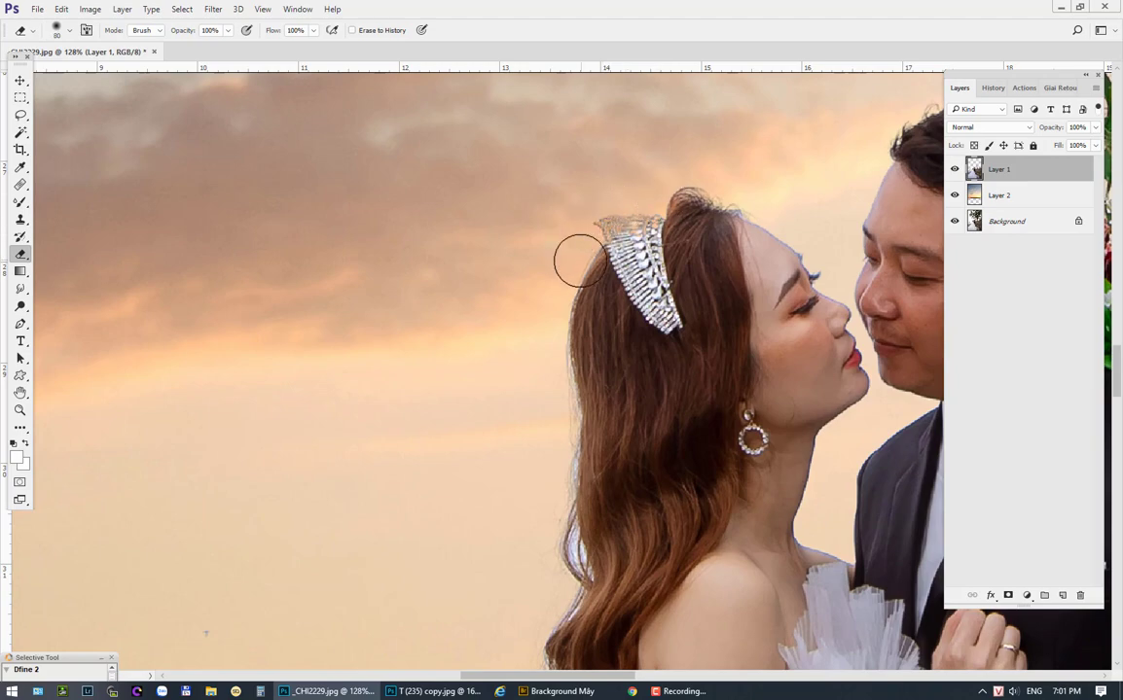
{"action": "scroll", "coordinate": [576, 328], "scroll_direction": "down", "scroll_amount": 3}
{"action": "key", "text": "bracketright"}
{"action": "key", "text": "bracketright"}
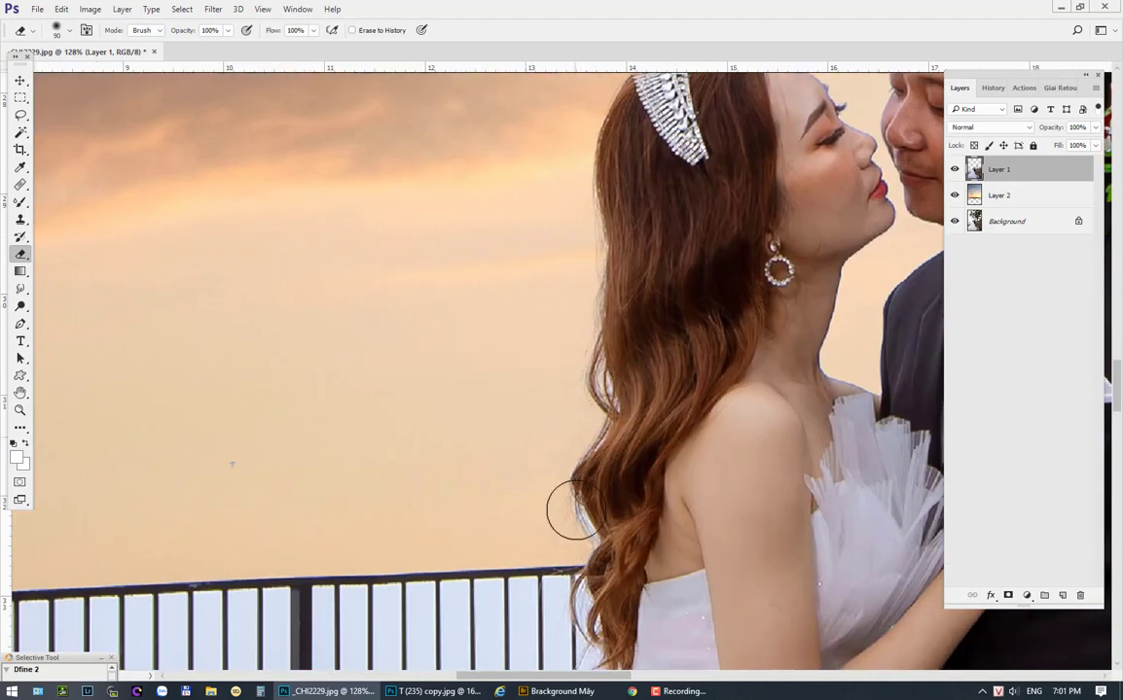
{"action": "left_click_drag", "start_coordinate": [571, 526], "coordinate": [609, 210]}
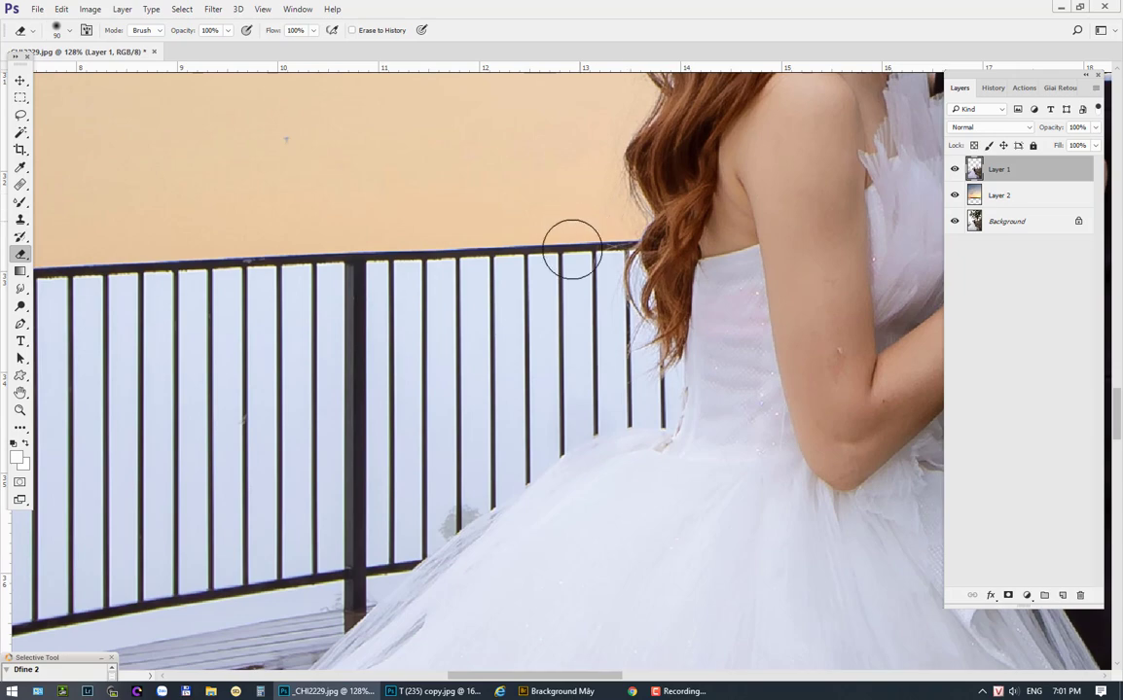
- Trace a Pen path from the sky down the bride's hair and dress, then along the floor edge below the railing
{"action": "key", "text": "p"}
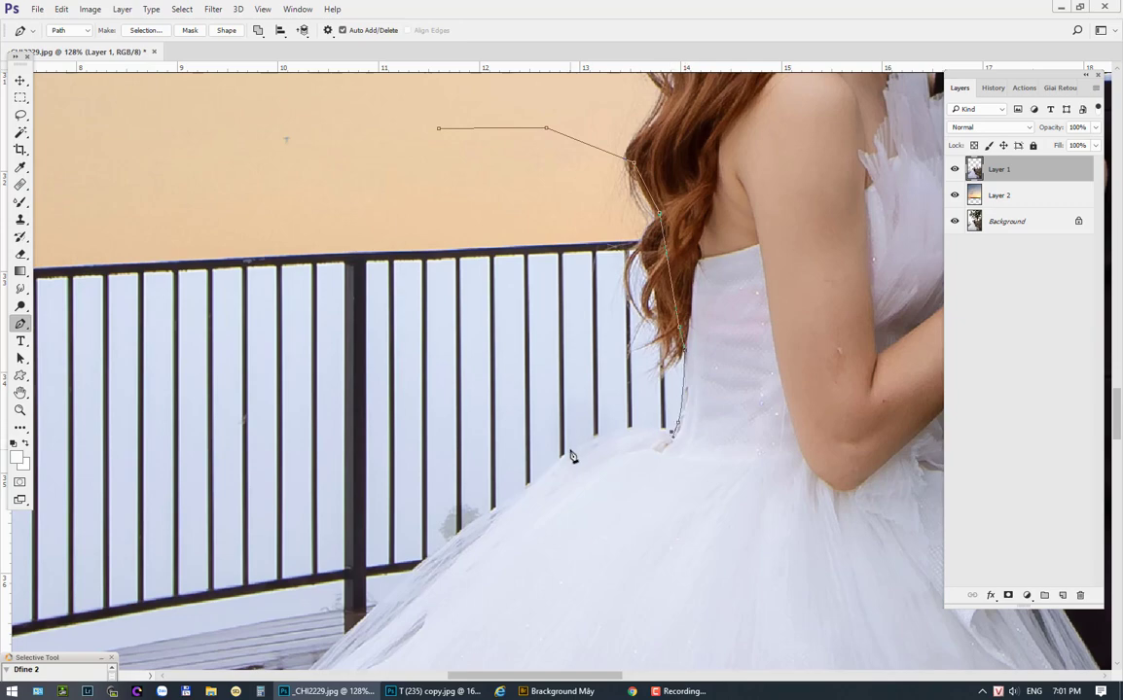
{"action": "left_click_drag", "start_coordinate": [570, 451], "coordinate": [638, 437]}
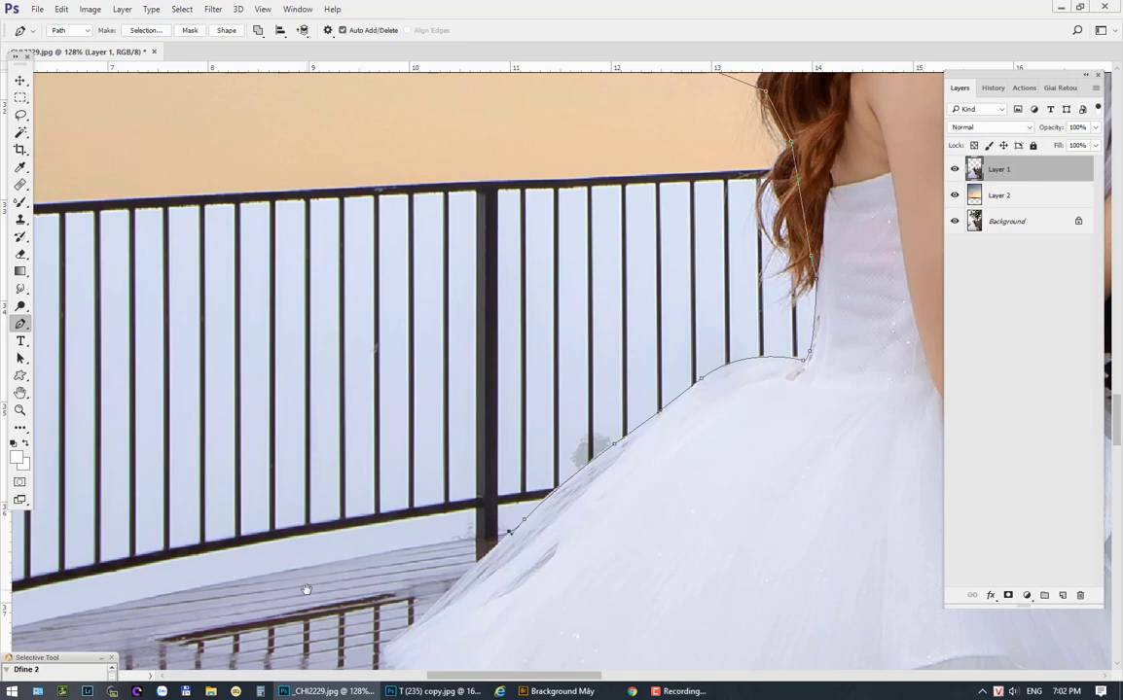
{"action": "left_click_drag", "start_coordinate": [305, 590], "coordinate": [893, 401]}
{"action": "left_click_drag", "start_coordinate": [548, 500], "coordinate": [446, 532]}
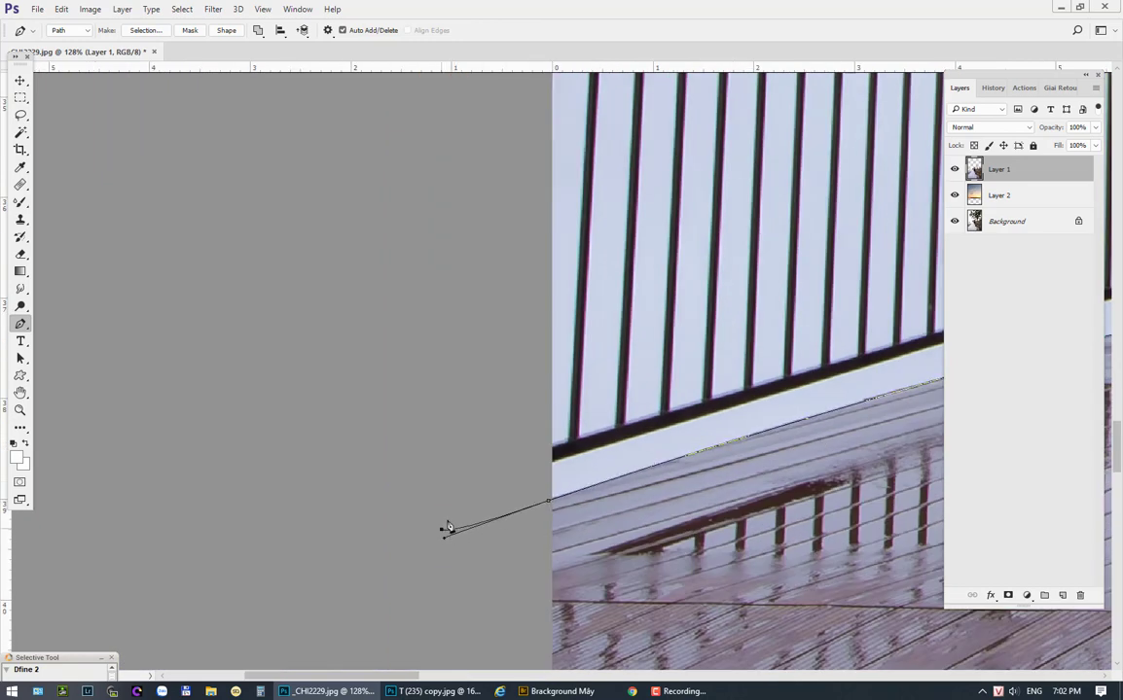
- Close the path outside the canvas and through the sky above the railing, and convert it to a selection
{"action": "key", "text": "ctrl+minus"}
{"action": "key", "text": "ctrl+minus"}
{"action": "key", "text": "ctrl+minus"}
{"action": "left_click_drag", "start_coordinate": [479, 242], "coordinate": [478, 226]}
{"action": "left_click_drag", "start_coordinate": [562, 172], "coordinate": [614, 169]}
{"action": "left_click_drag", "start_coordinate": [687, 168], "coordinate": [730, 167]}
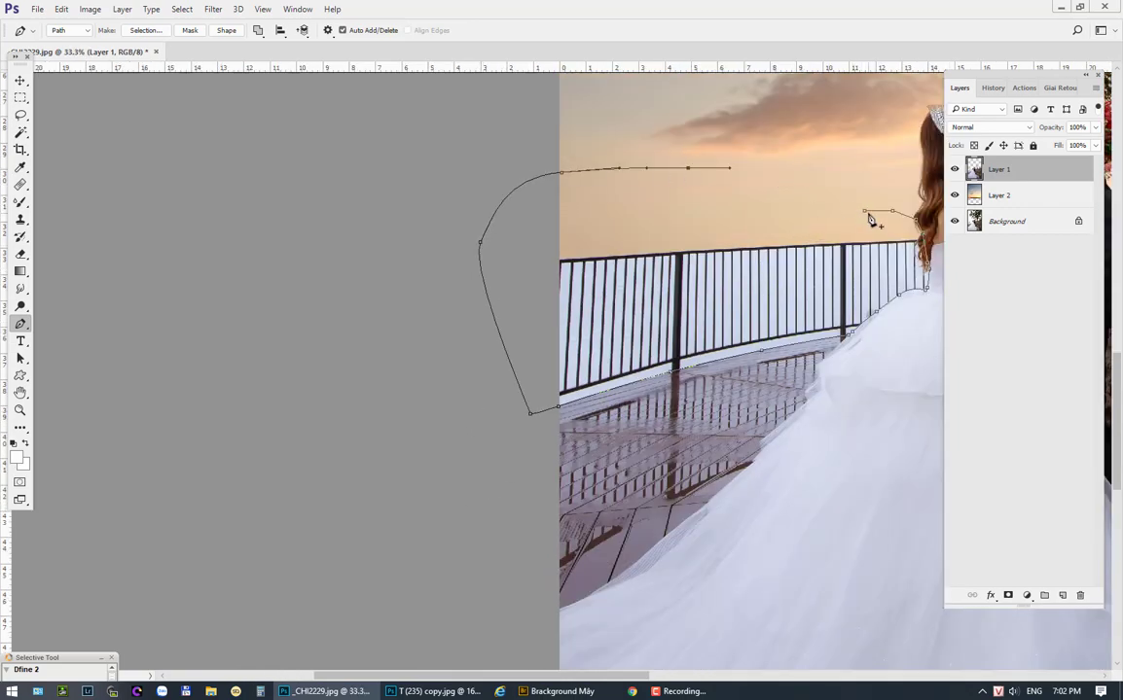
{"action": "left_click_drag", "start_coordinate": [864, 215], "coordinate": [864, 215]}
{"action": "key", "text": "ctrl+Return"}
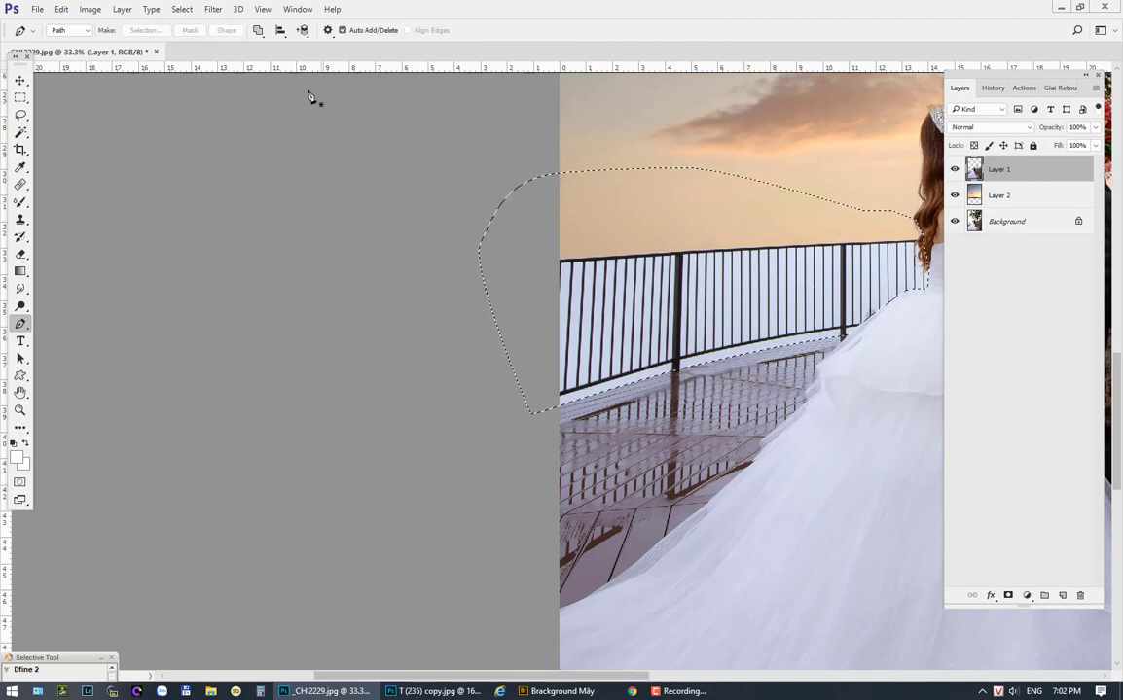
- Feather the railing selection and delete that area from Layer 1
{"action": "left_click", "coordinate": [181, 8]}
{"action": "mouse_move", "coordinate": [301, 183]}
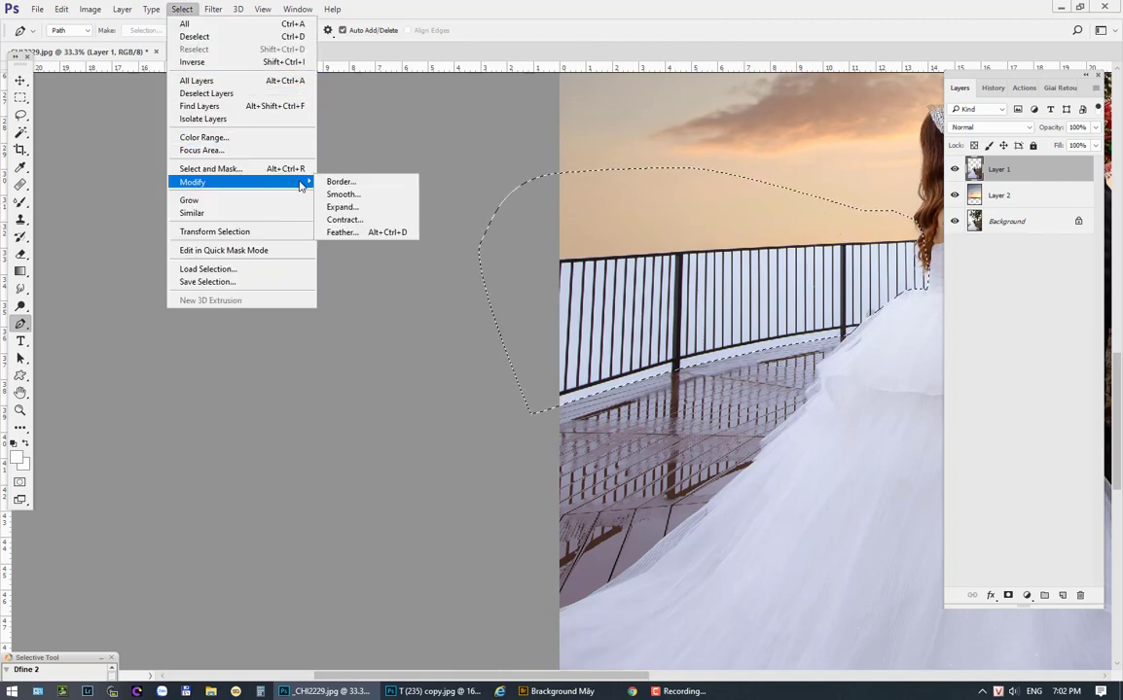
{"action": "left_click", "coordinate": [348, 231]}
{"action": "left_click", "coordinate": [645, 401]}
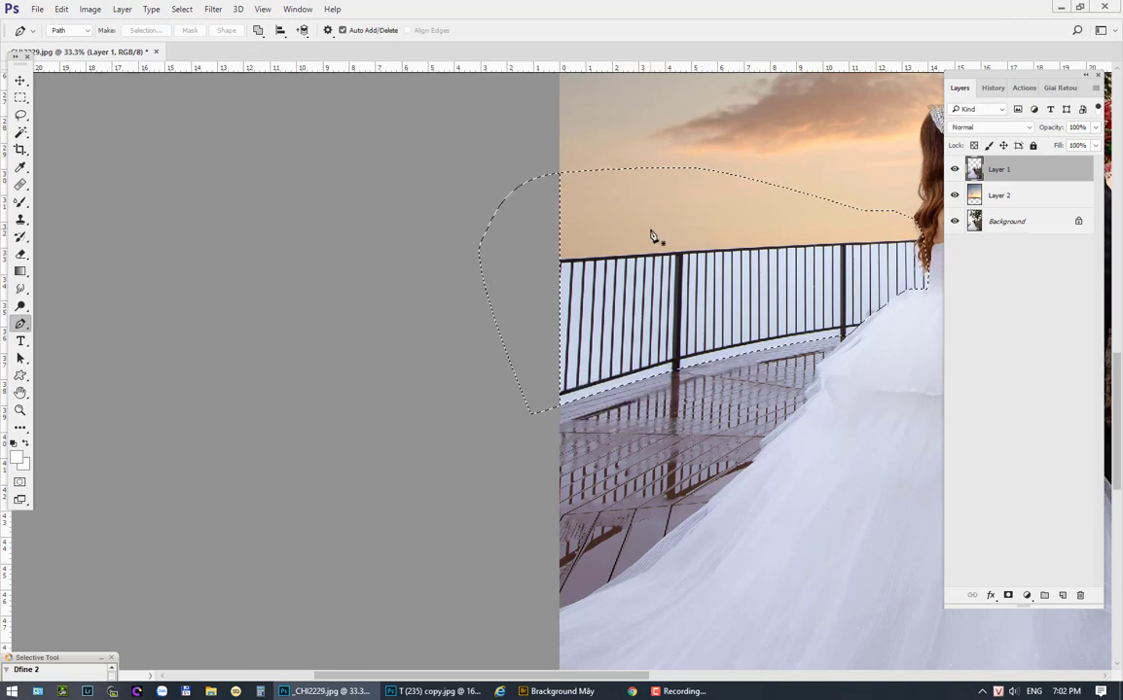
{"action": "key", "text": "Delete"}
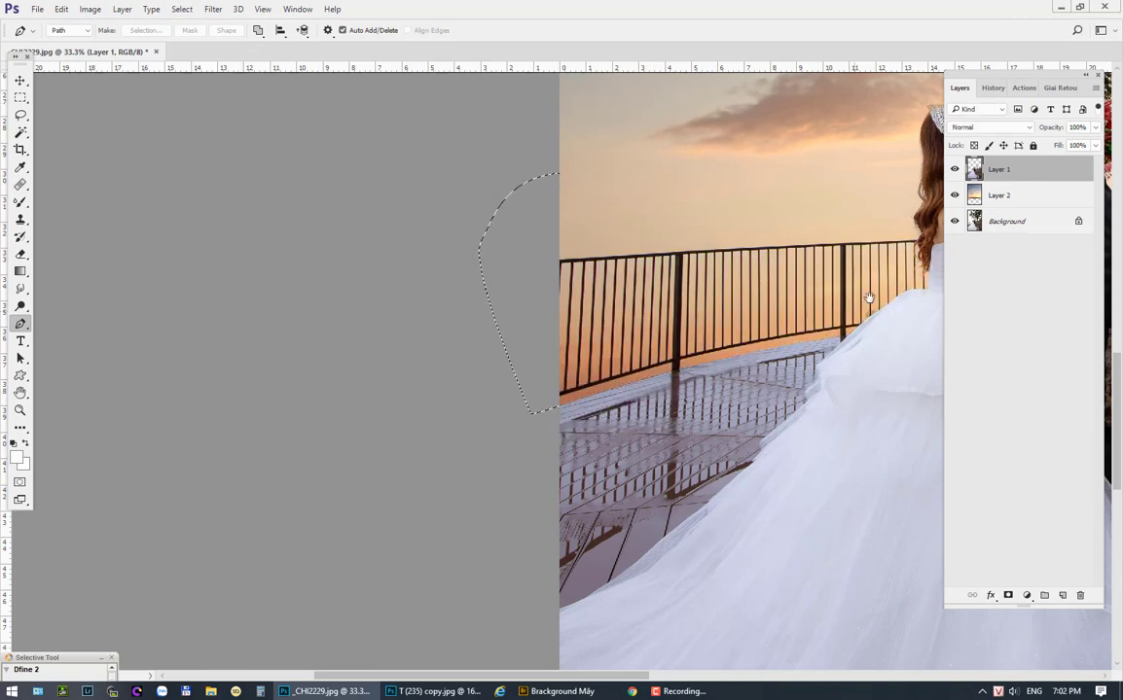
- Erase Layer 1's light gap between the bride's forearm and the groom's suit with an eraser size of 10
{"action": "left_click_drag", "start_coordinate": [869, 297], "coordinate": [409, 261]}
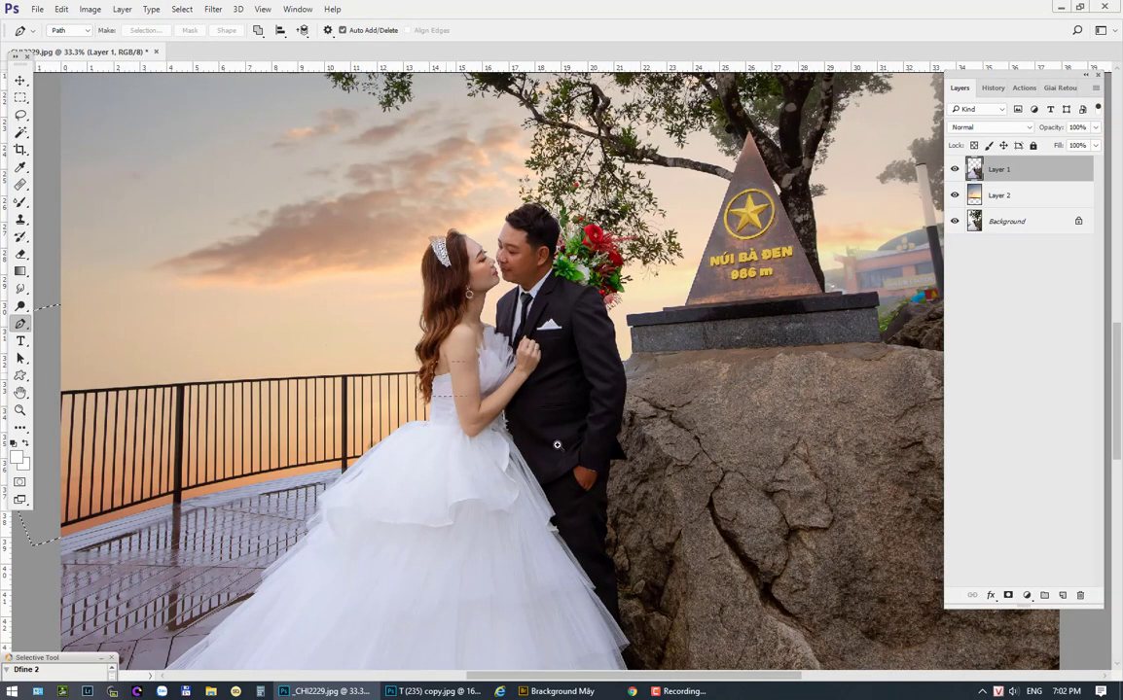
{"action": "left_click_drag", "start_coordinate": [557, 444], "coordinate": [613, 459]}
{"action": "key", "text": "e"}
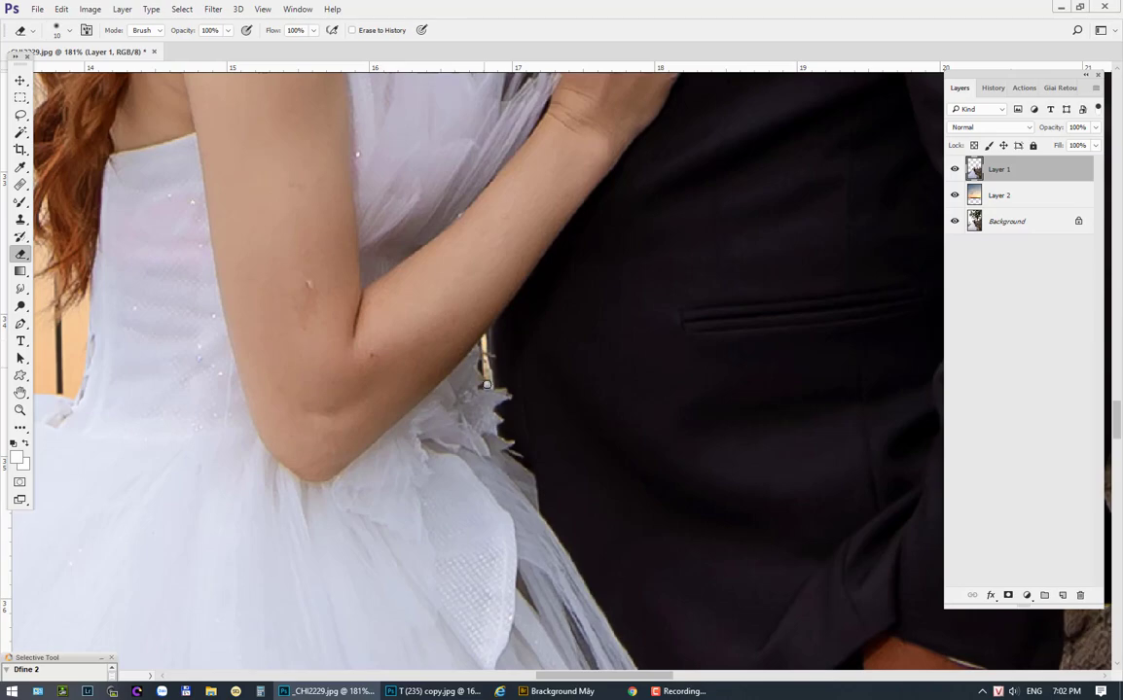
- Lower the input white level slightly in Levels for the whole of Layer 1
{"action": "key", "text": "ctrl+0"}
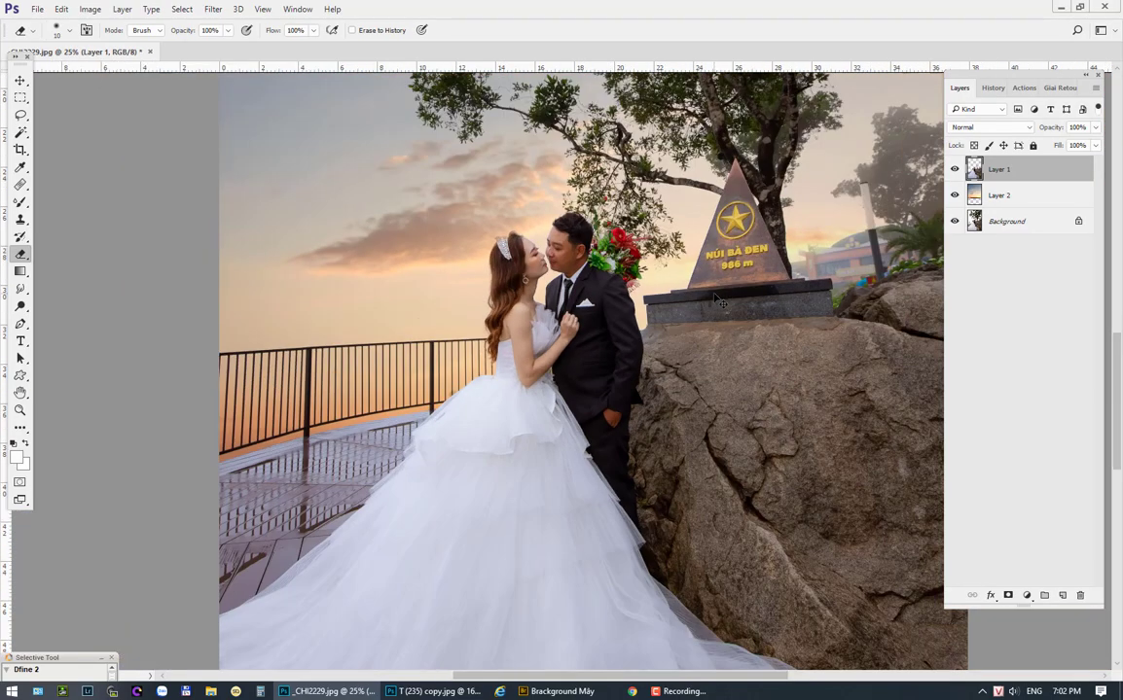
{"action": "key", "text": "ctrl+minus"}
{"action": "key", "text": "ctrl+minus"}
{"action": "key", "text": "ctrl+plus"}
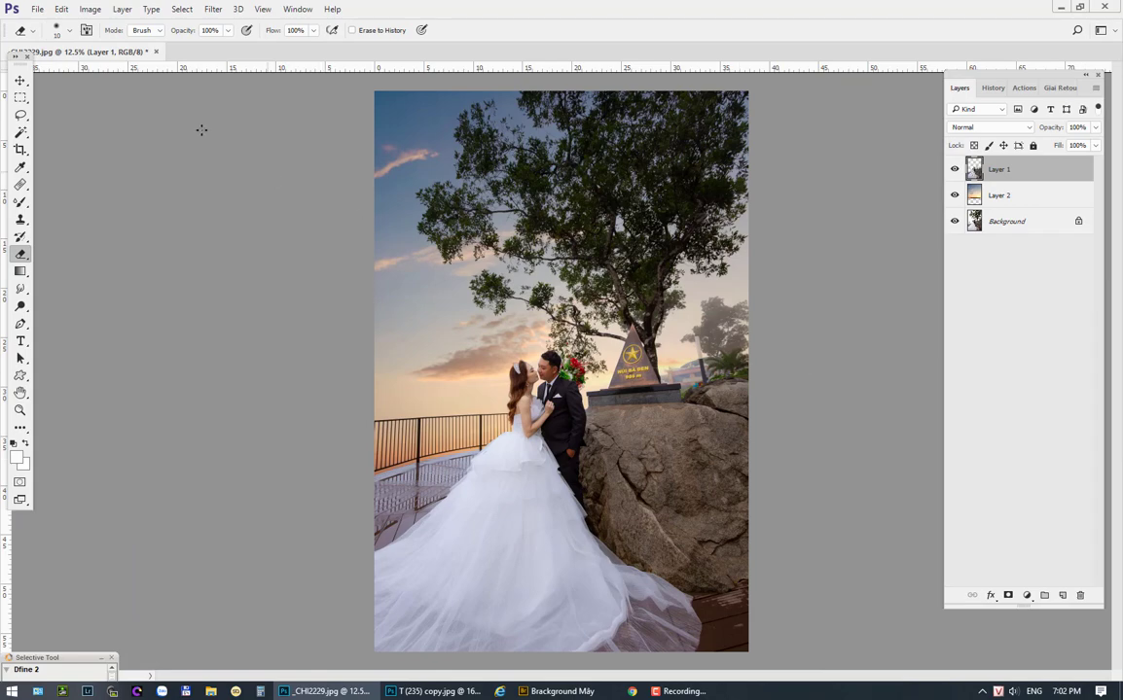
{"action": "key", "text": "ctrl+l"}
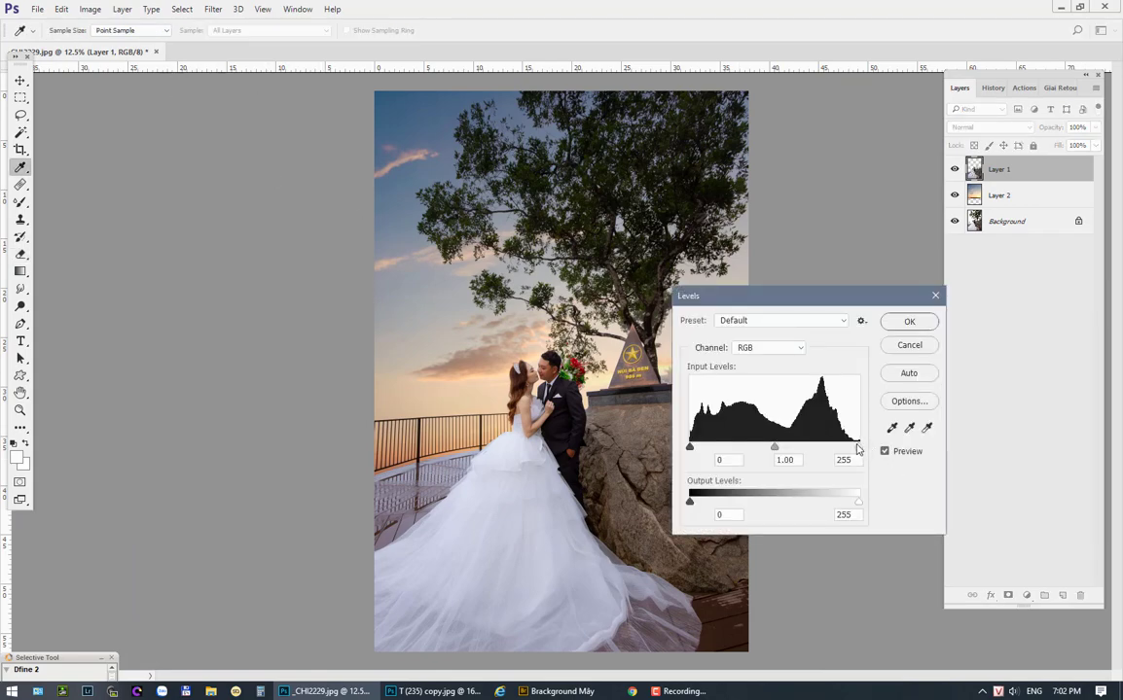
{"action": "left_click_drag", "start_coordinate": [856, 448], "coordinate": [854, 450]}
{"action": "key", "text": "Return"}
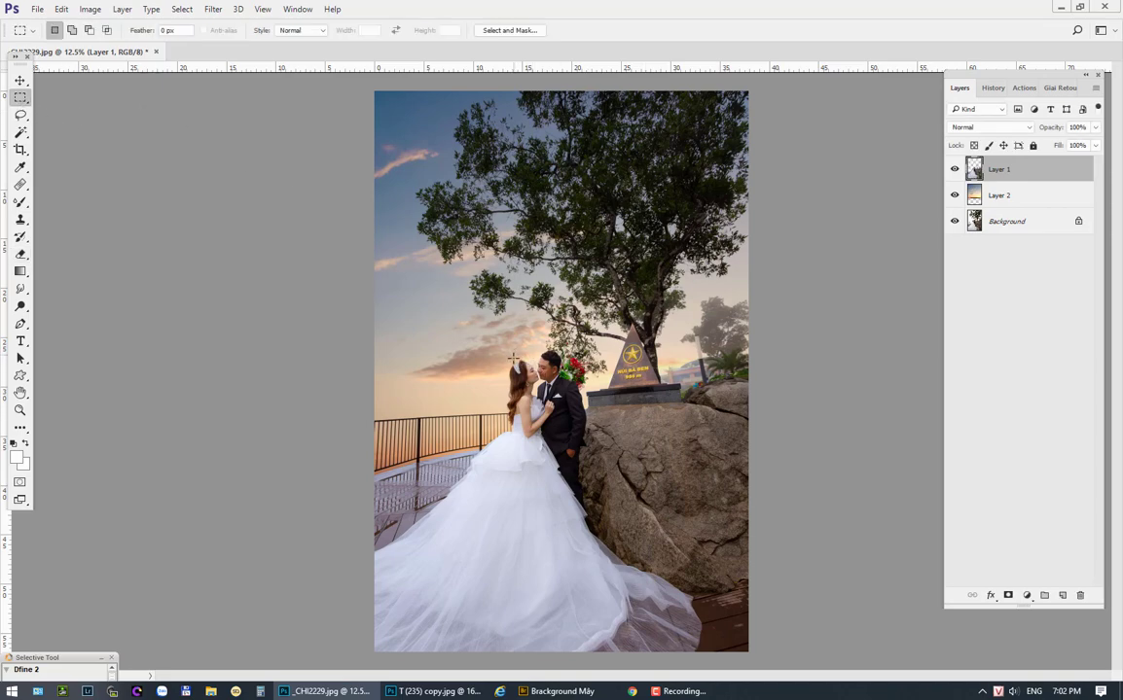
- Select a rectangular area around the couple's heads on Layer 1 and feather the selection by 40 pixels
{"action": "left_click_drag", "start_coordinate": [513, 355], "coordinate": [561, 398]}
{"action": "left_click", "coordinate": [181, 10]}
{"action": "mouse_move", "coordinate": [306, 182]}
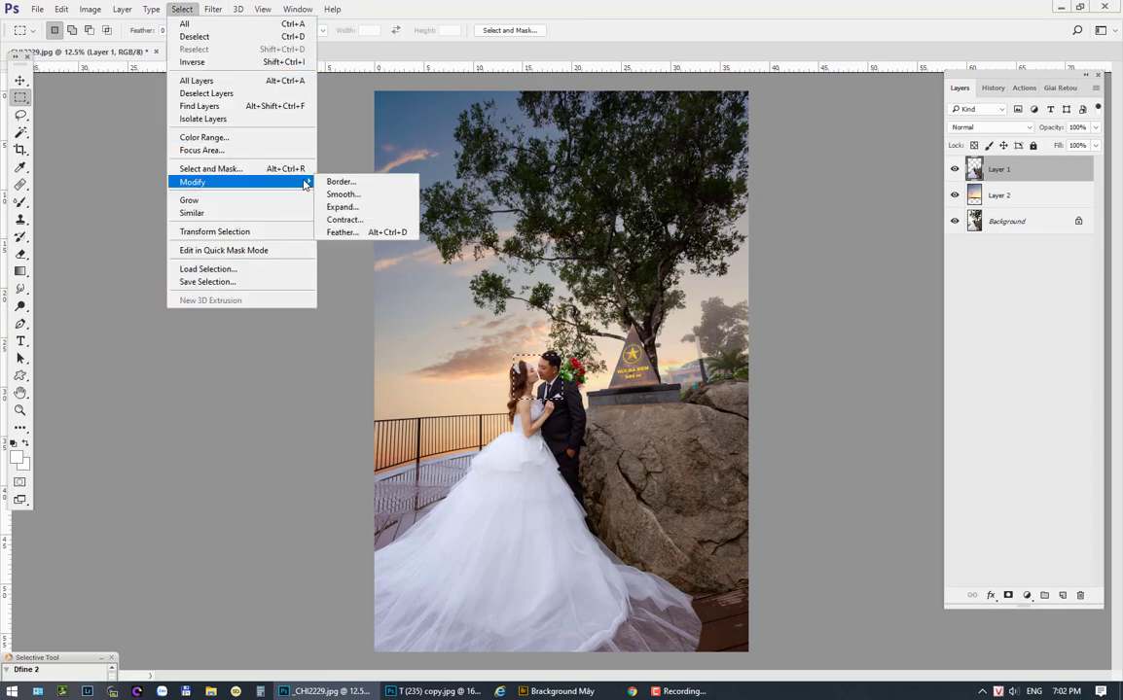
{"action": "left_click", "coordinate": [342, 233]}
{"action": "left_click_drag", "start_coordinate": [615, 382], "coordinate": [880, 386]}
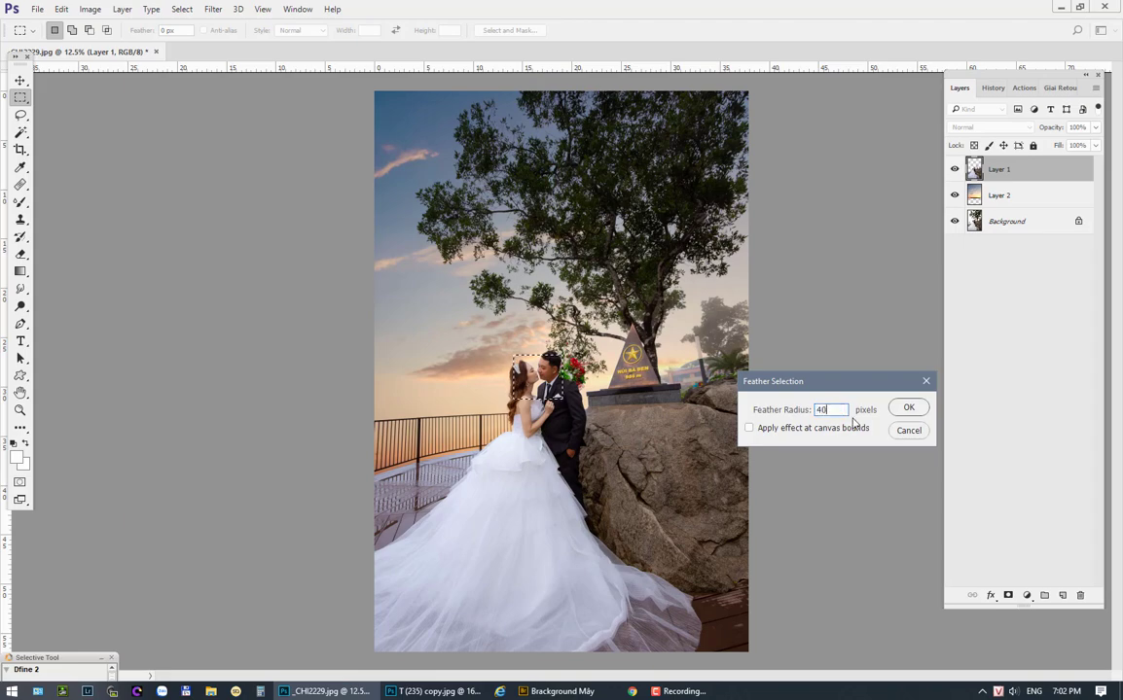
{"action": "left_click", "coordinate": [907, 409]}
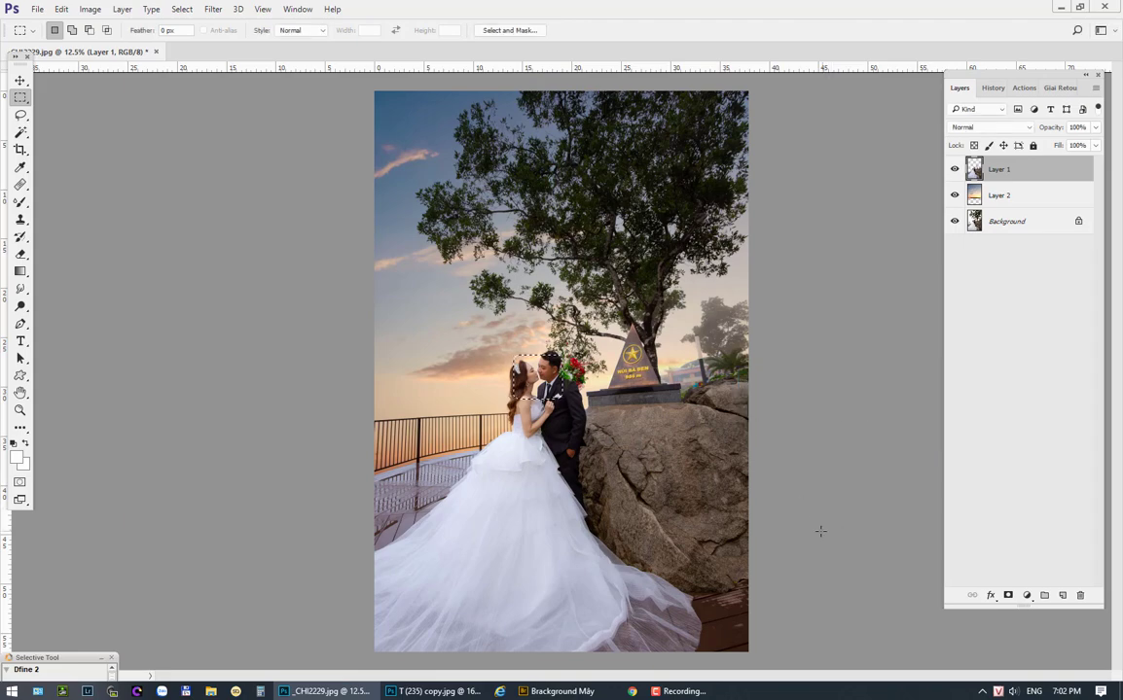
- Brighten the selected heads slightly with an RGB Curves point at input 120, output 131
{"action": "left_click", "coordinate": [89, 9]}
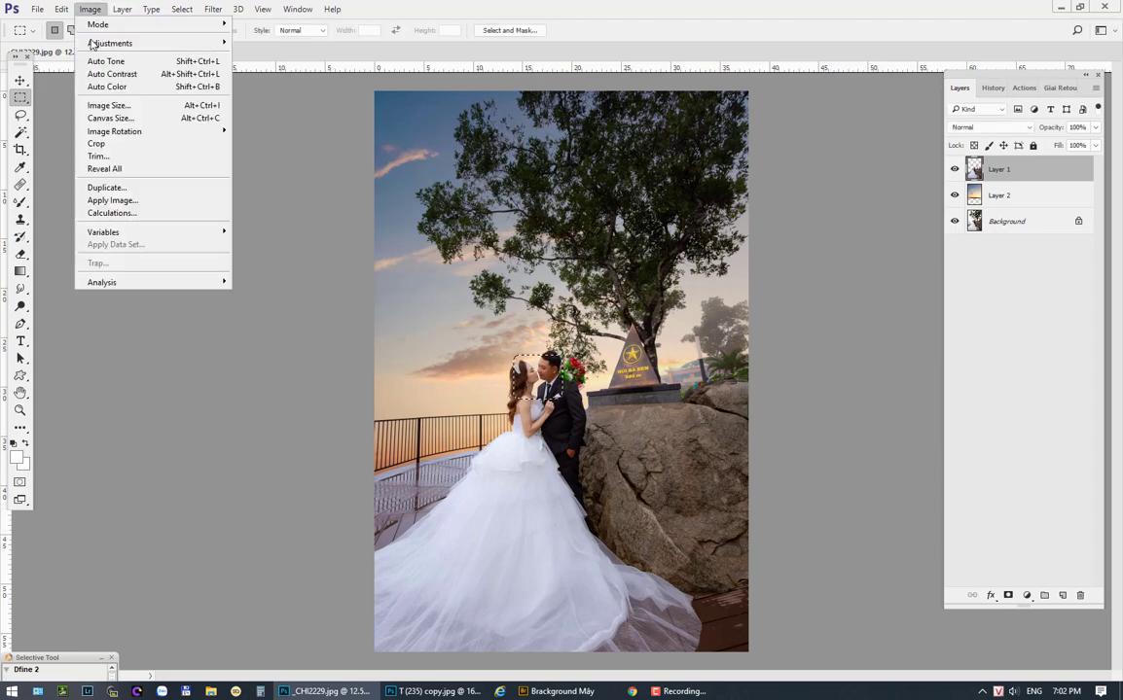
{"action": "key", "text": "ctrl+m"}
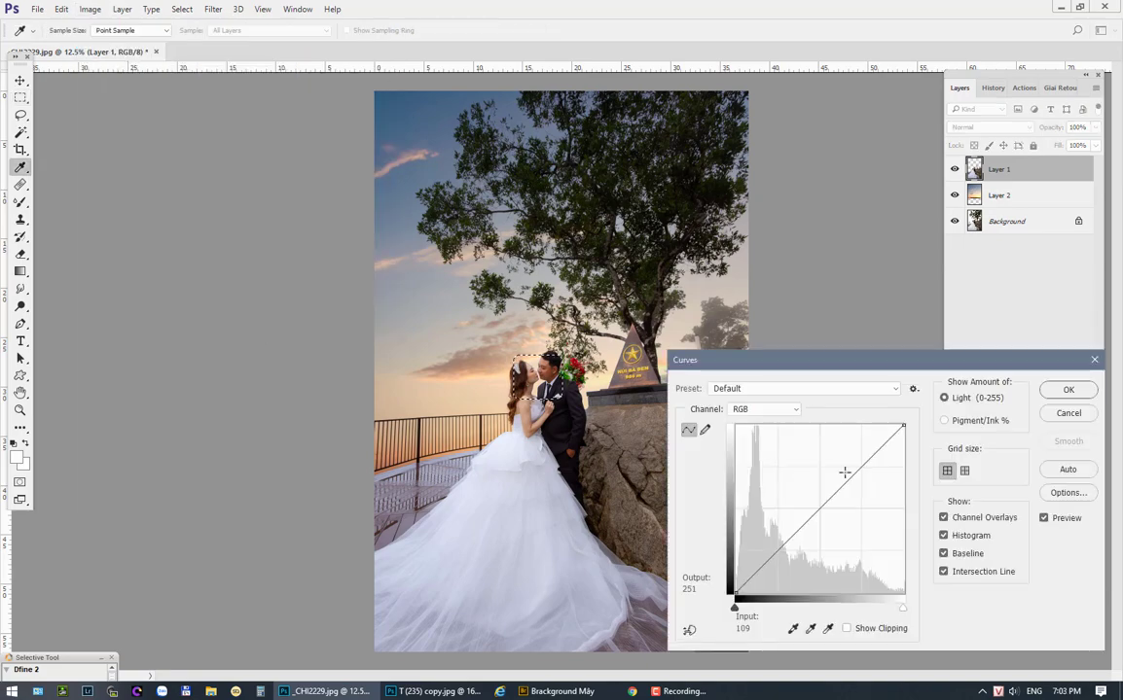
{"action": "left_click", "coordinate": [816, 507]}
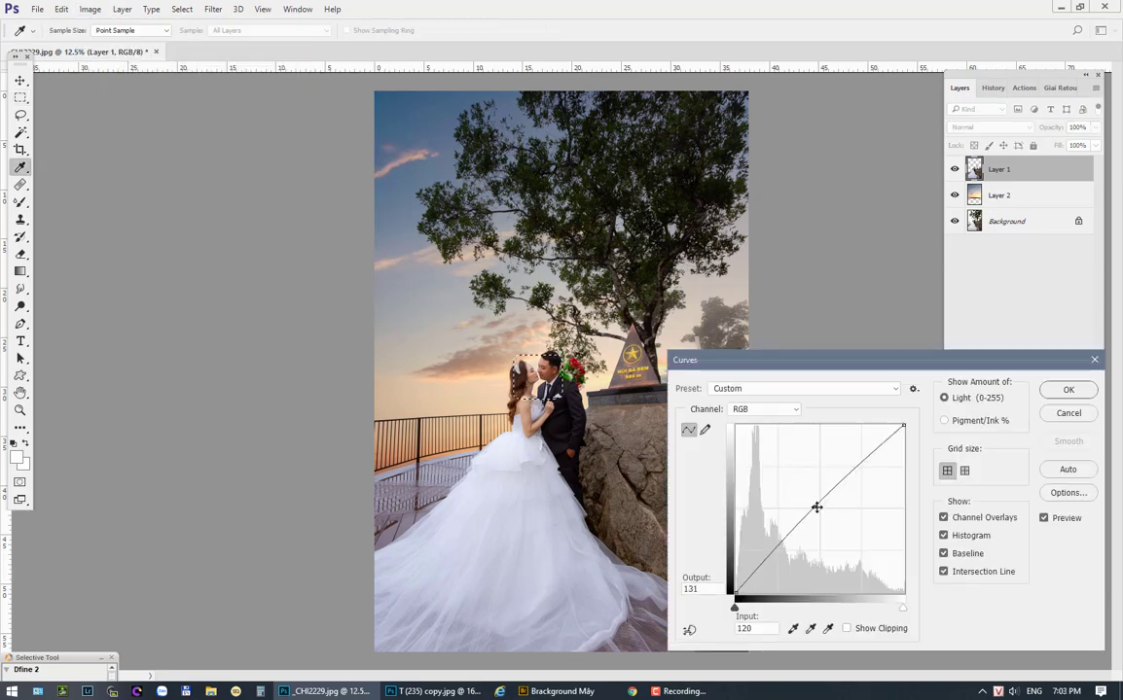
{"action": "key", "text": "Return"}
- Select a rectangular area around the groom's face and collar and feather the selection by 40 pixels
{"action": "left_click_drag", "start_coordinate": [516, 330], "coordinate": [554, 327]}
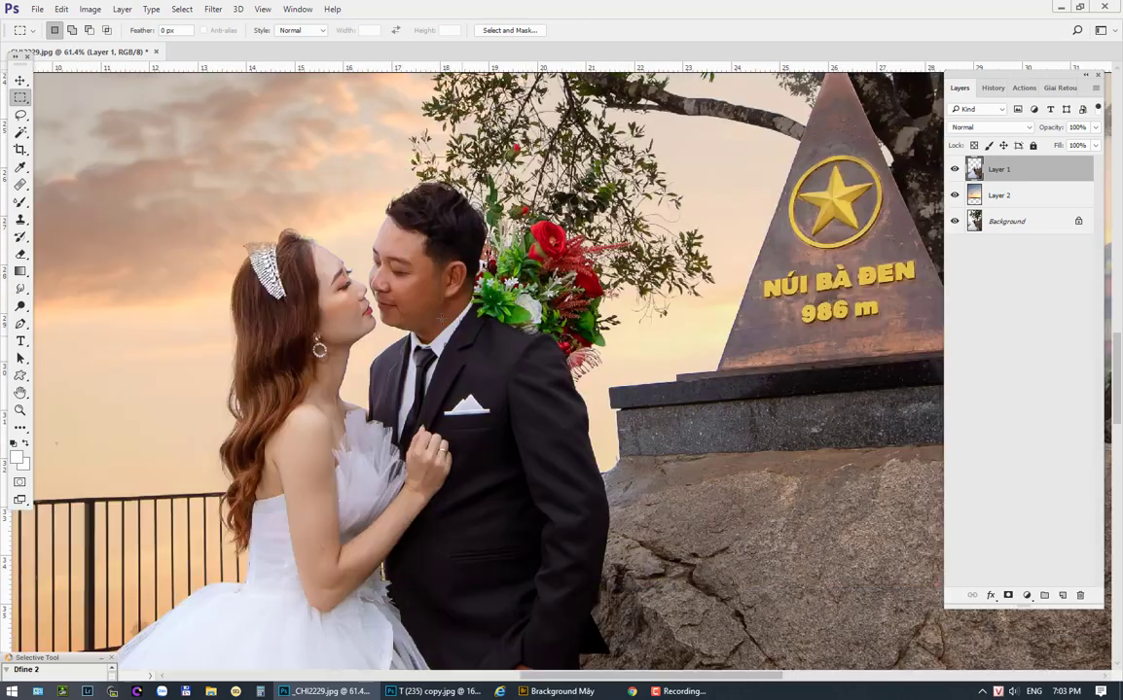
{"action": "left_click_drag", "start_coordinate": [354, 236], "coordinate": [460, 382]}
{"action": "left_click", "coordinate": [184, 10]}
{"action": "mouse_move", "coordinate": [243, 181]}
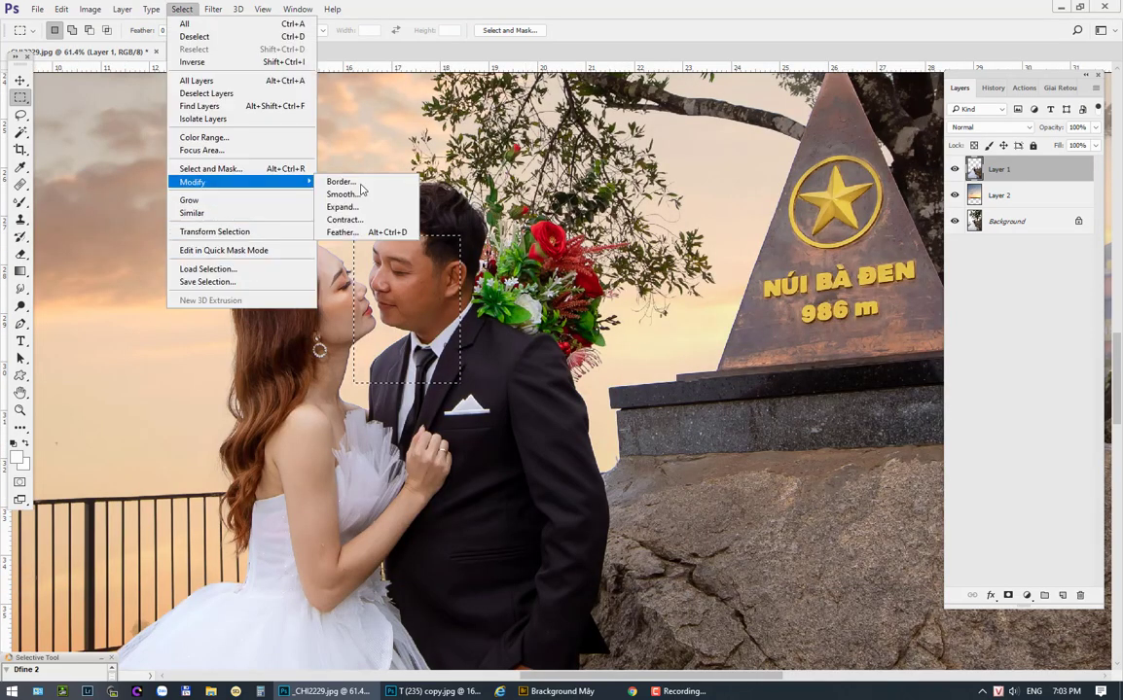
{"action": "left_click", "coordinate": [343, 233]}
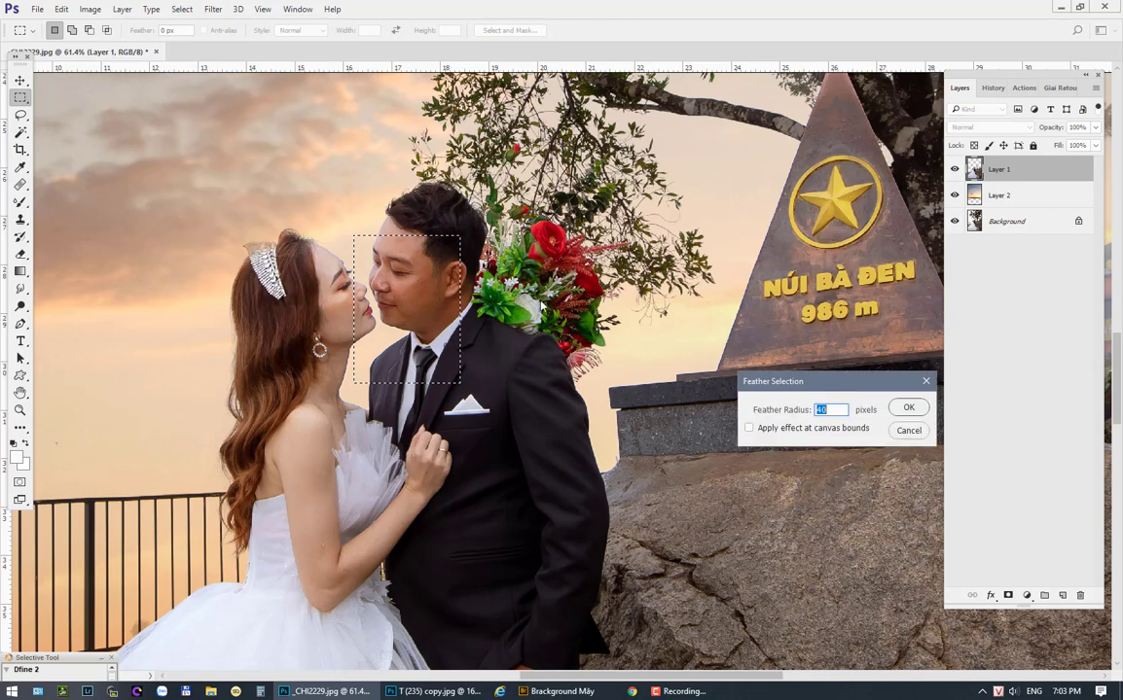
{"action": "left_click", "coordinate": [906, 409]}
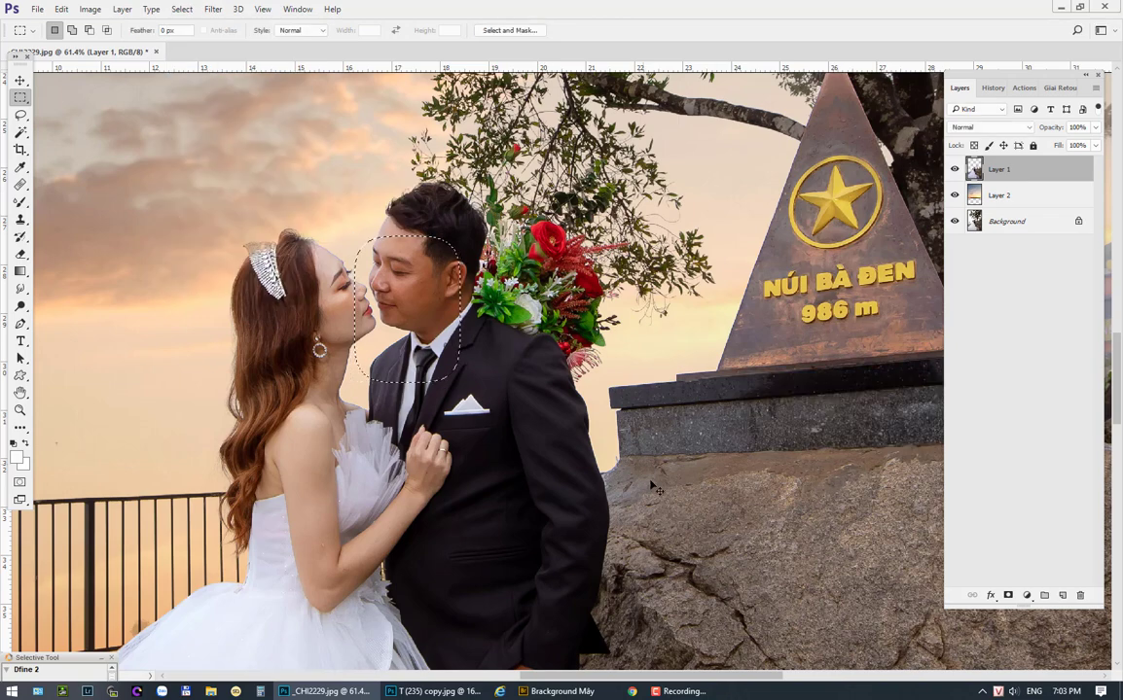
- Brighten the groom's face with an RGB Curves point at input 110, output 127, and clear the selection
{"action": "left_click", "coordinate": [101, 9]}
{"action": "mouse_move", "coordinate": [123, 44]}
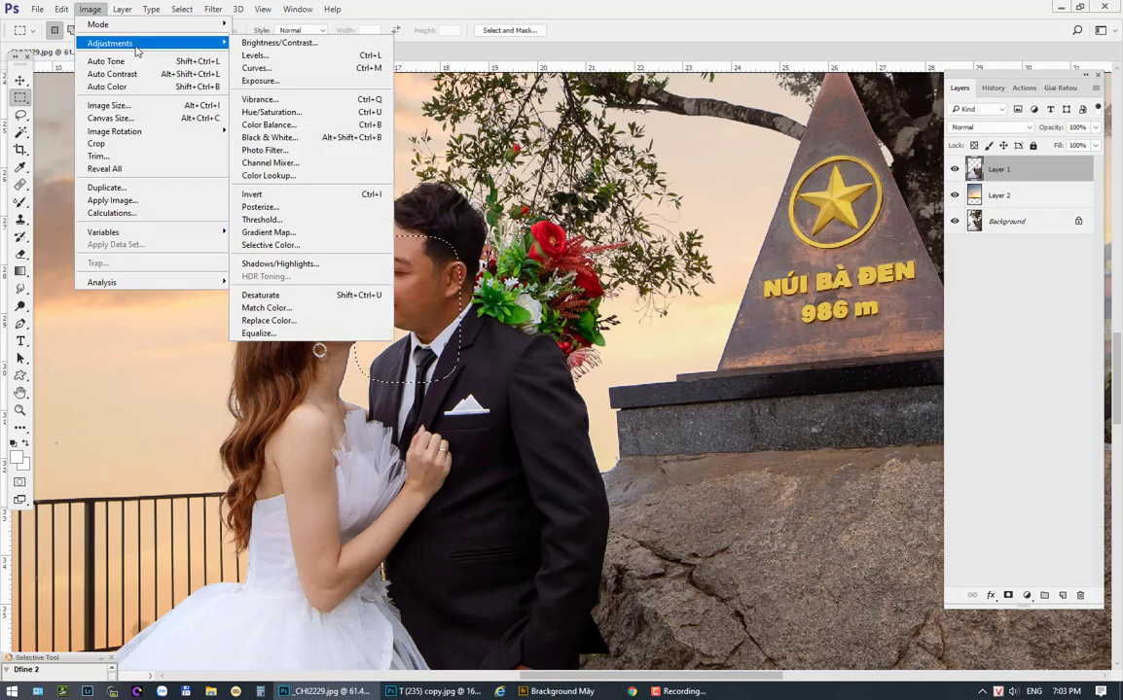
{"action": "left_click", "coordinate": [337, 70]}
{"action": "left_click", "coordinate": [807, 509]}
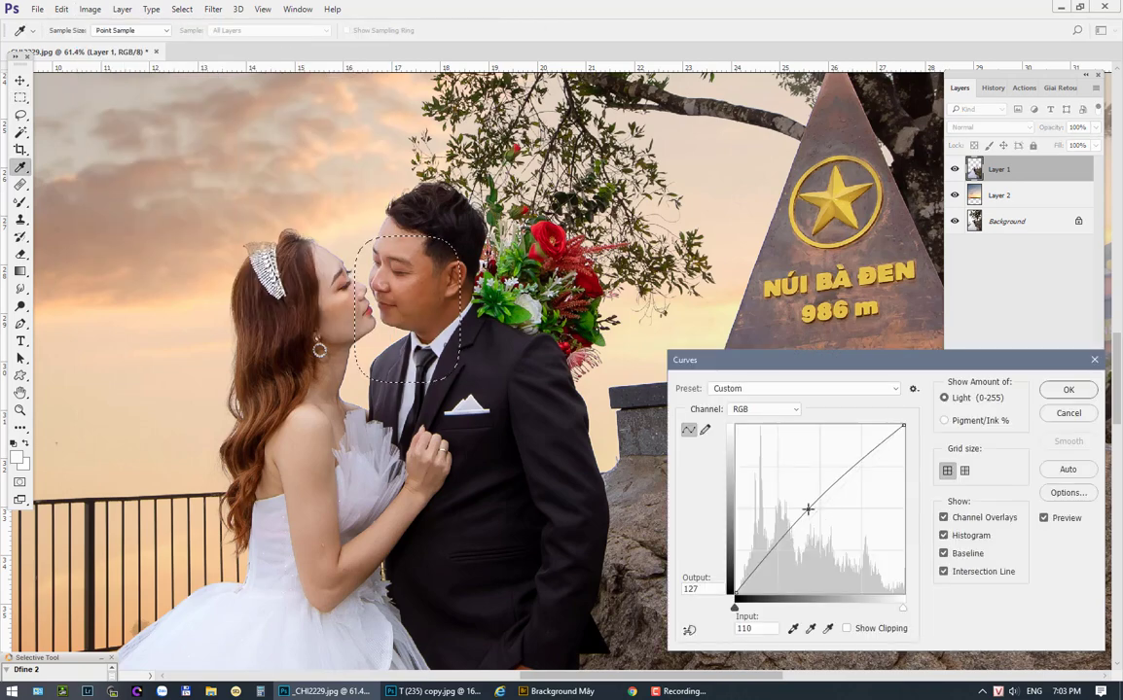
{"action": "key", "text": "Return"}
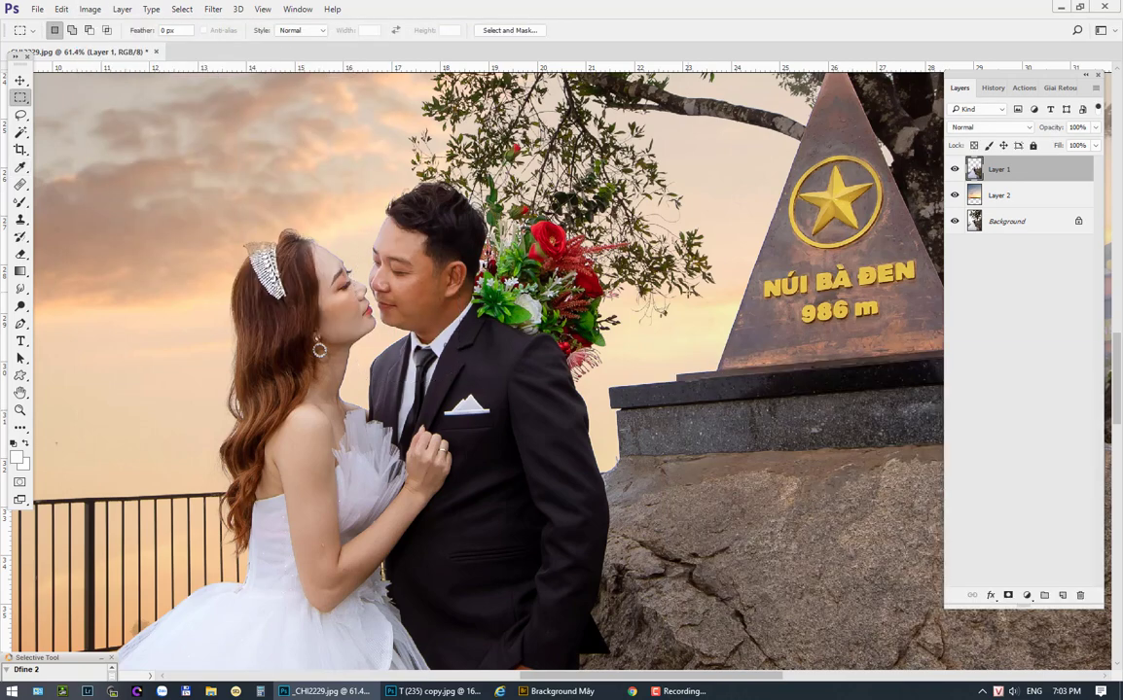
- Merge Layer 1, Layer 2 and the Background into a single layer
{"action": "key", "text": "ctrl+0"}
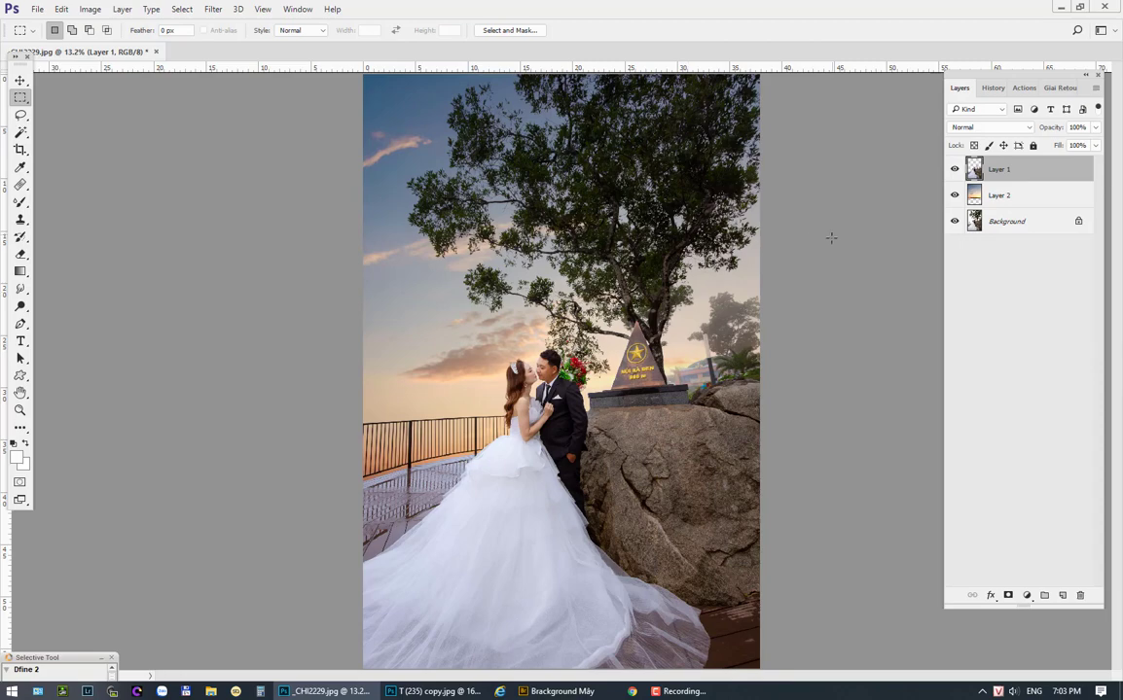
{"action": "left_click", "coordinate": [1024, 201], "text": "shift"}
{"action": "left_click", "coordinate": [1015, 230], "text": "shift"}
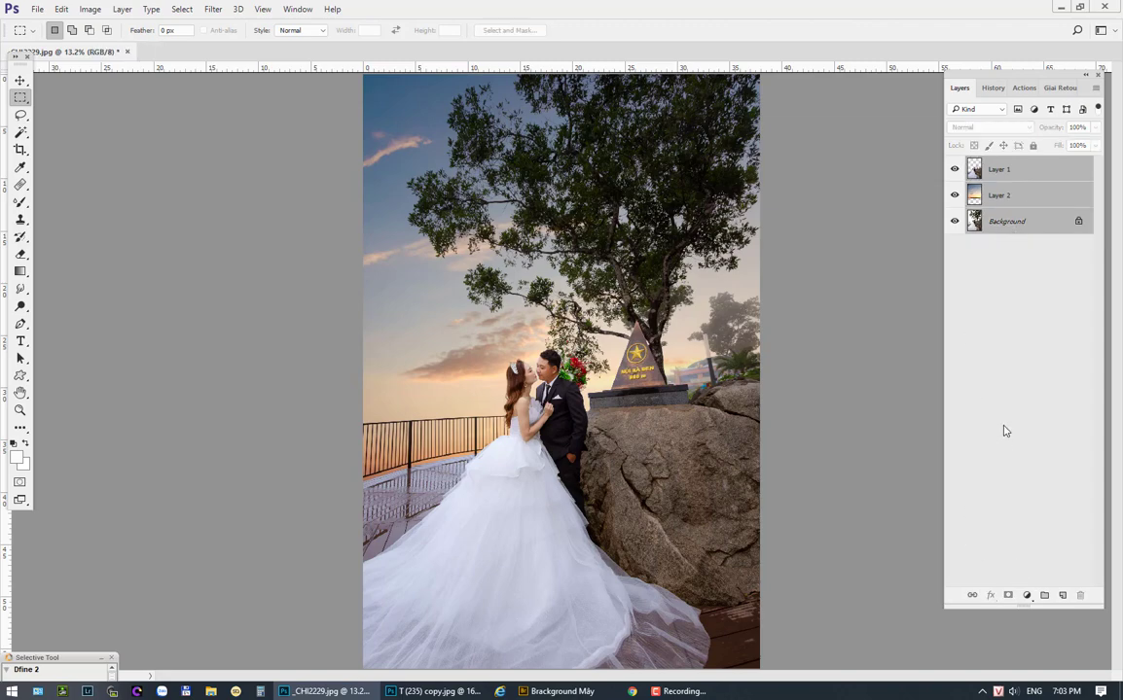
{"action": "left_click", "coordinate": [1096, 88]}
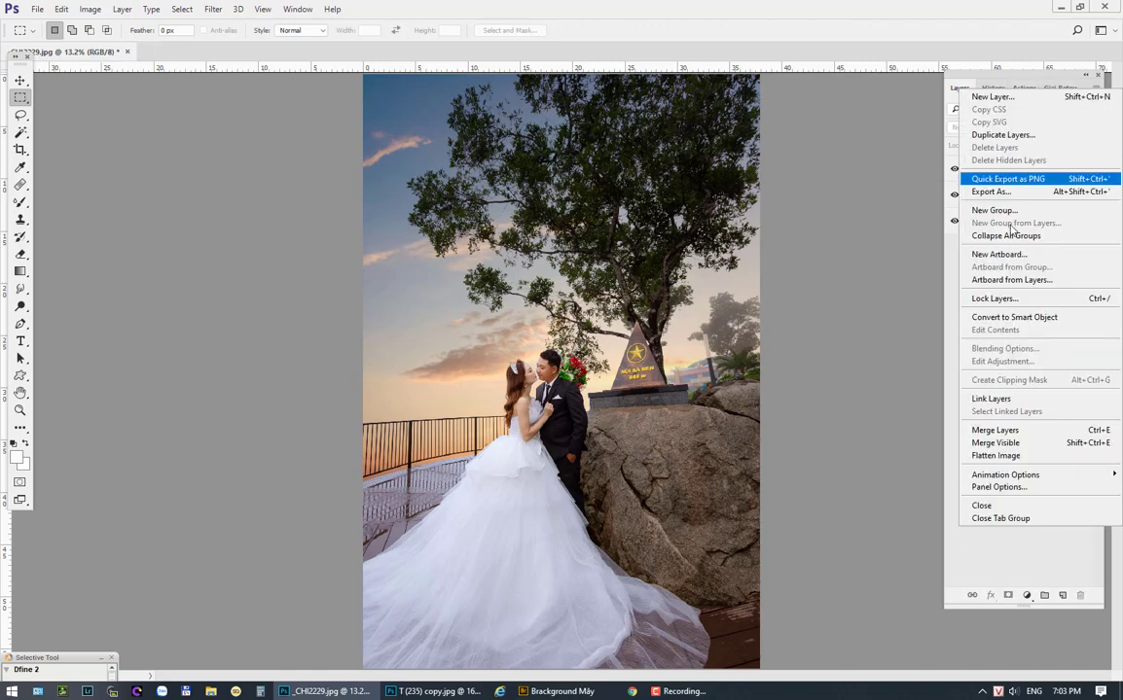
{"action": "left_click", "coordinate": [1010, 431]}
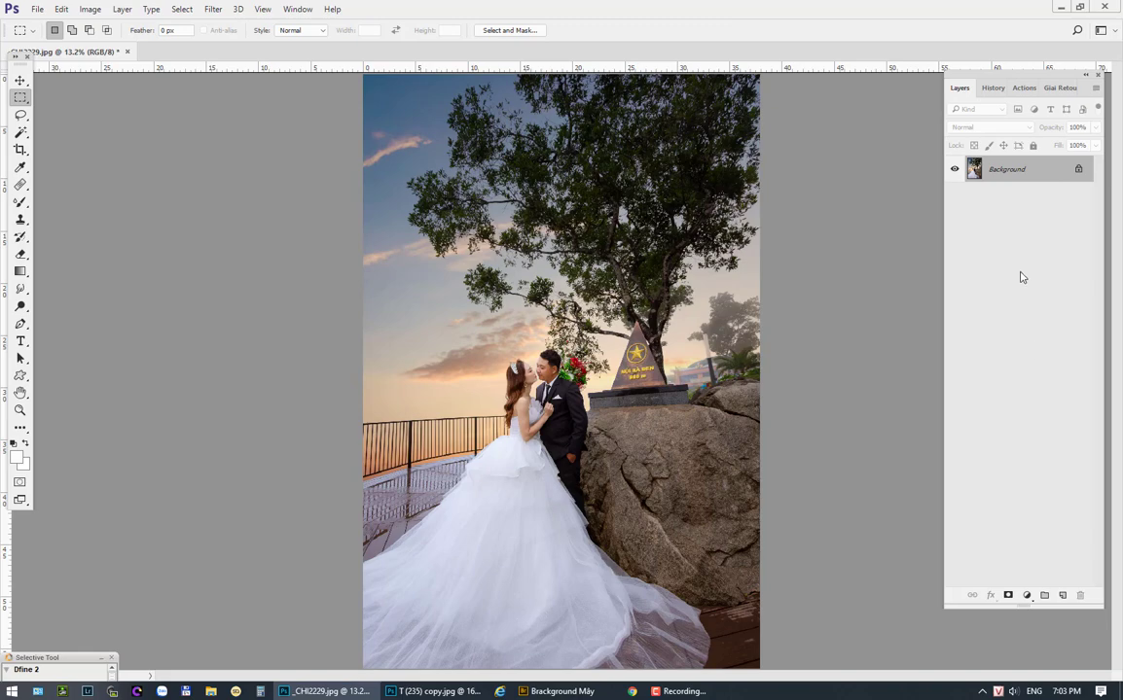
- Duplicate the merged Background and mask the copy with a luminosity selection loaded from the RGB channel
{"action": "key", "text": "ctrl+j"}
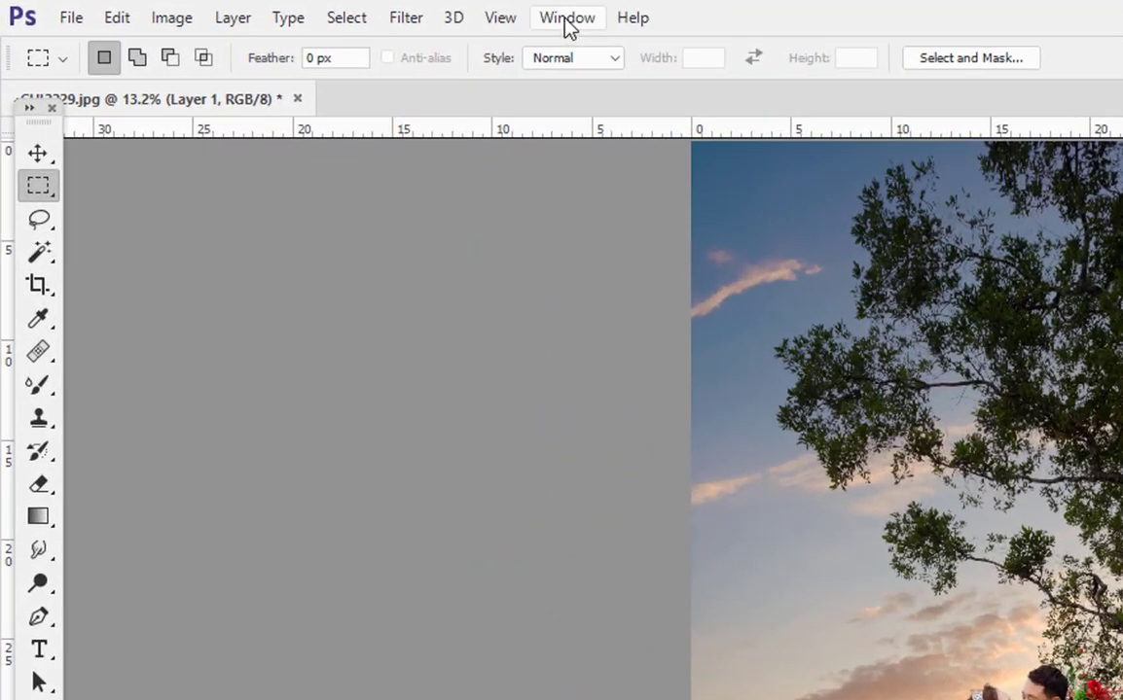
{"action": "left_click", "coordinate": [566, 20]}
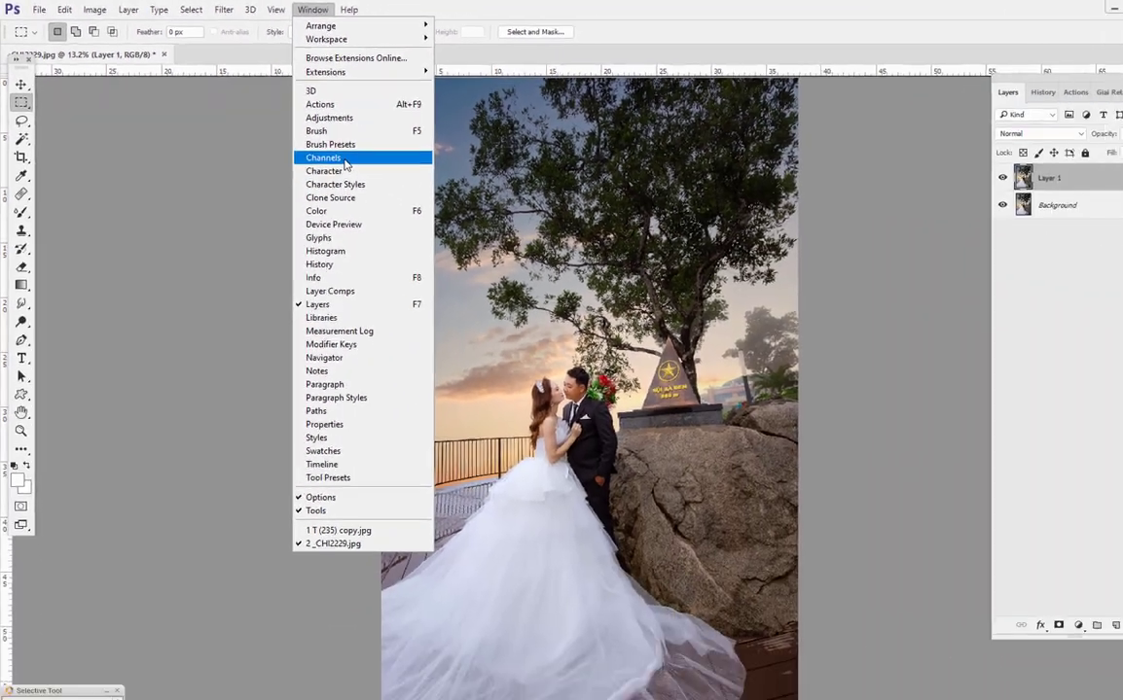
{"action": "left_click", "coordinate": [343, 162]}
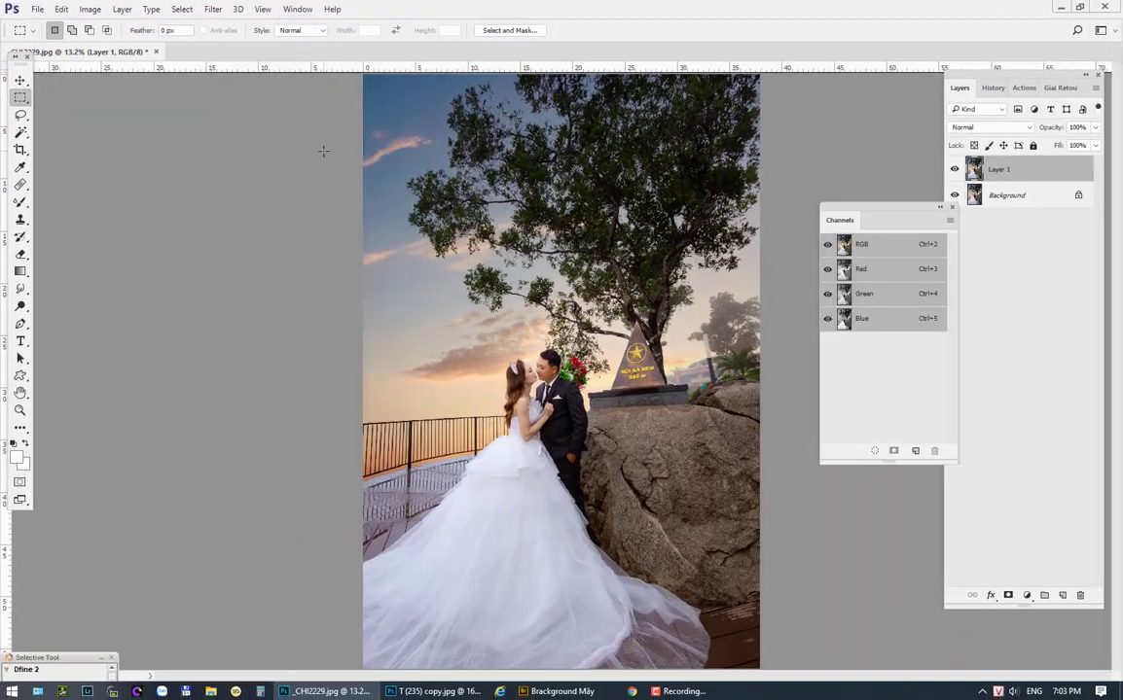
{"action": "left_click", "coordinate": [844, 246], "text": "ctrl"}
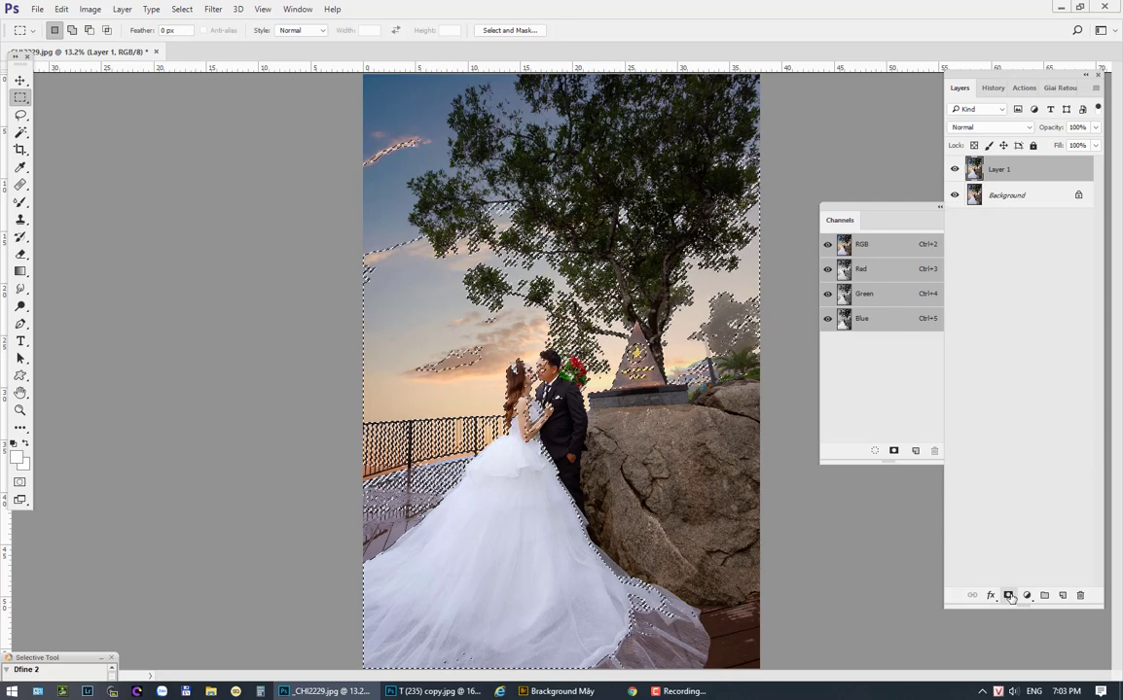
{"action": "left_click", "coordinate": [1009, 595]}
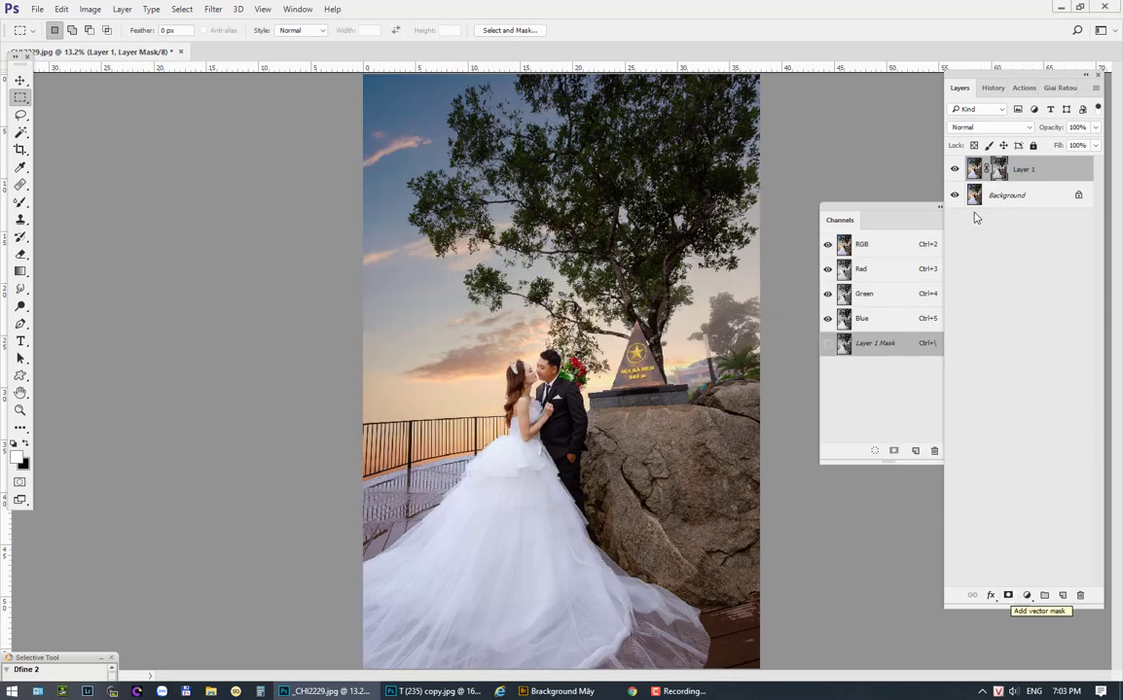
- Set the masked Layer 1 to Multiply blending and compare the image with and without that layer
{"action": "left_click", "coordinate": [985, 128]}
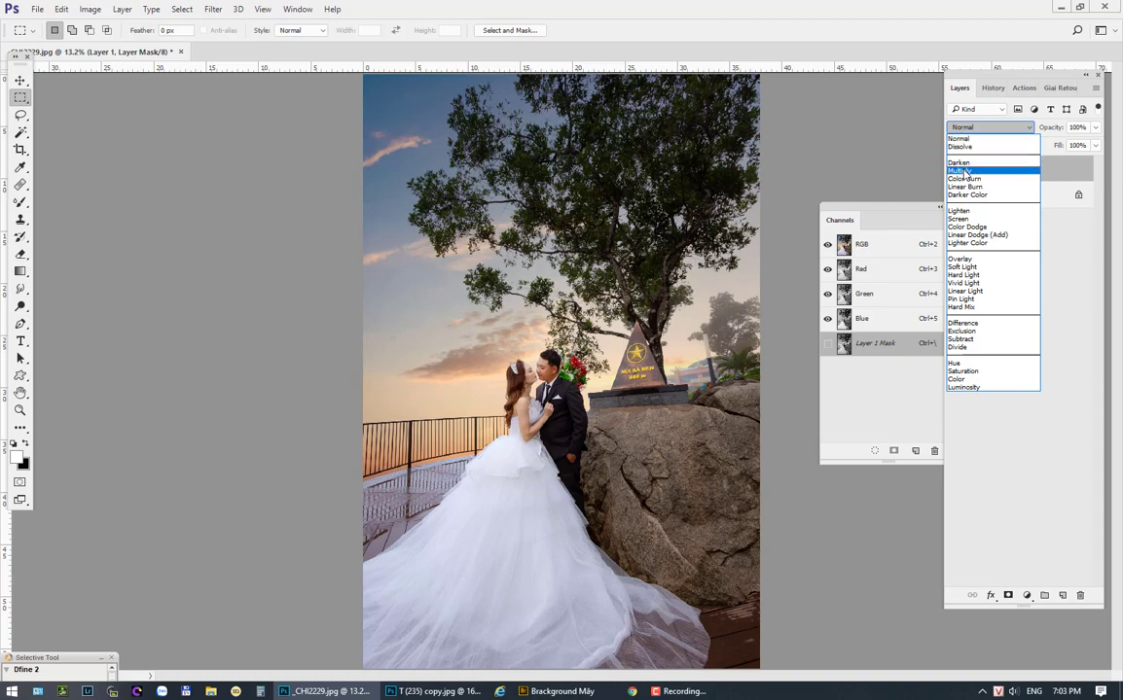
{"action": "left_click", "coordinate": [963, 171]}
{"action": "left_click", "coordinate": [925, 212]}
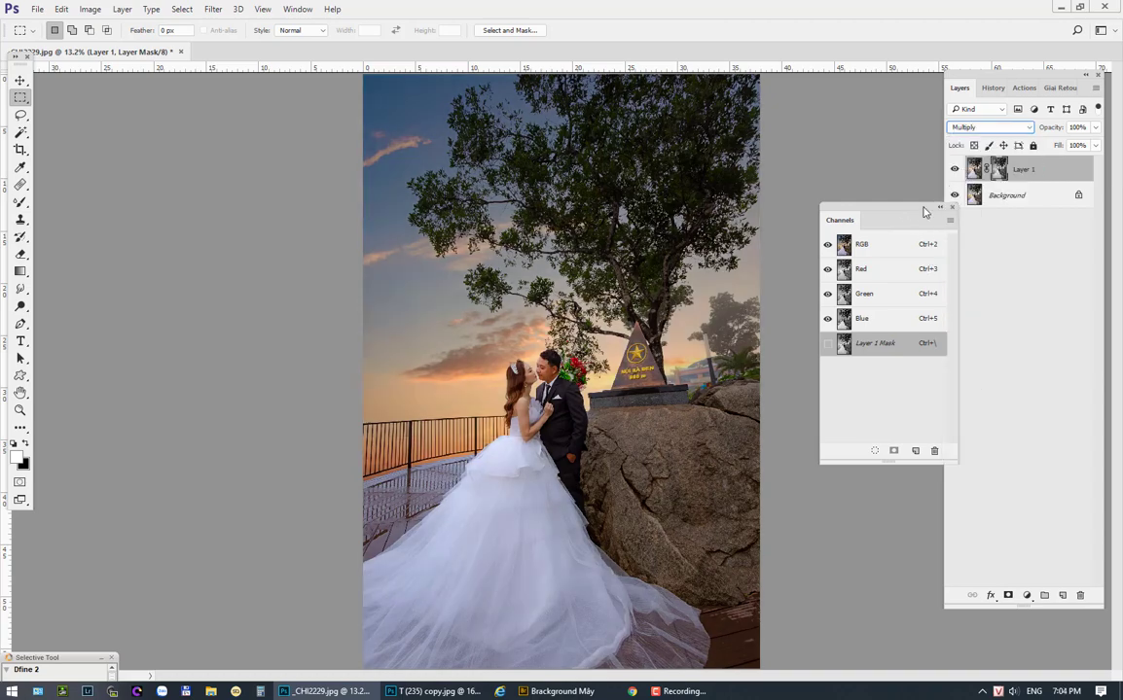
{"action": "left_click", "coordinate": [954, 208]}
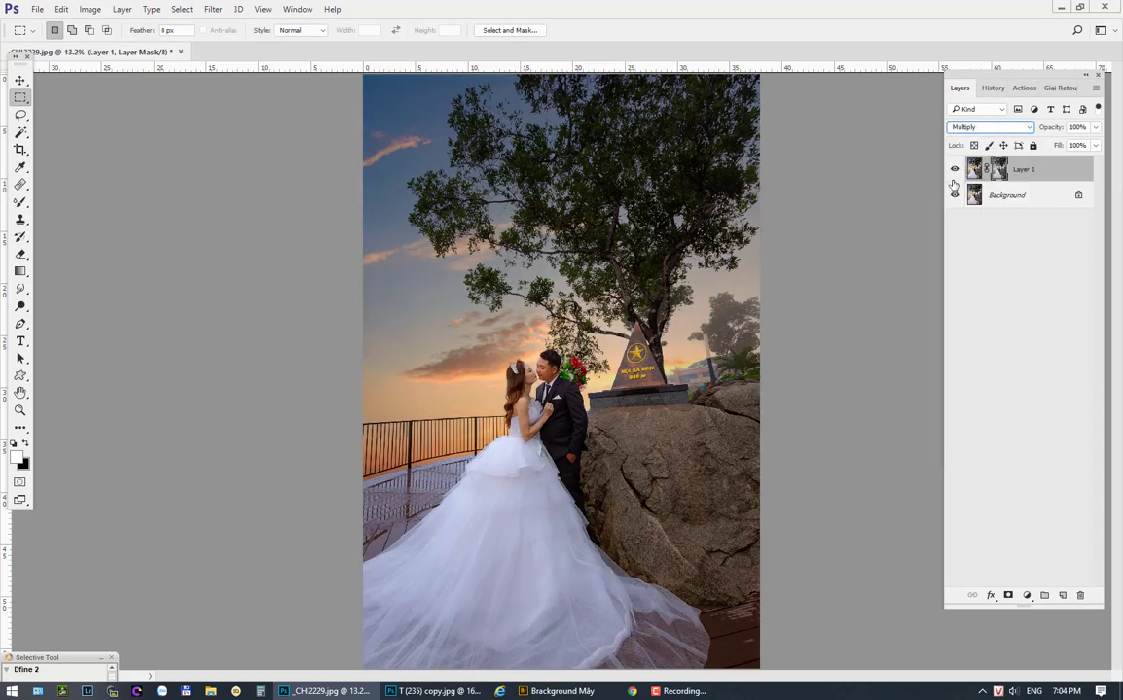
{"action": "left_click", "coordinate": [954, 171]}
{"action": "left_click", "coordinate": [955, 171]}
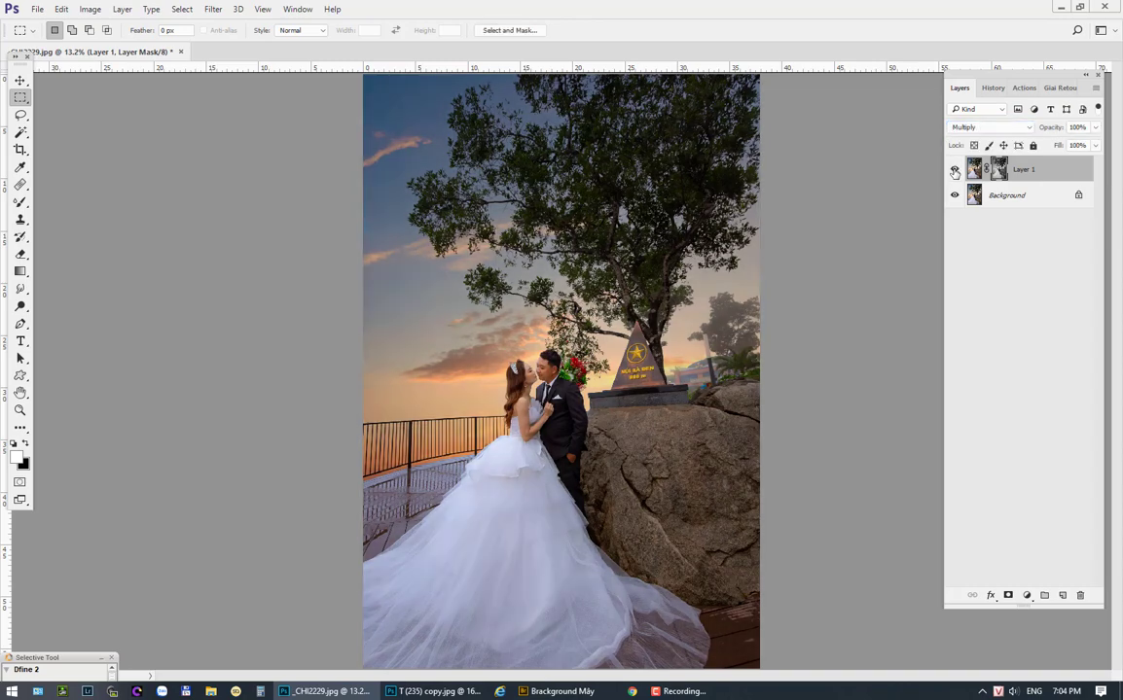
{"action": "left_click", "coordinate": [954, 171]}
{"action": "left_click", "coordinate": [954, 171]}
{"action": "left_click", "coordinate": [954, 171]}
{"action": "left_click", "coordinate": [954, 171]}
- Paint black on Layer 1's mask over the couple's faces and the bride's neck, reducing the brush size to 175
{"action": "left_click", "coordinate": [28, 205]}
{"action": "left_click", "coordinate": [60, 204]}
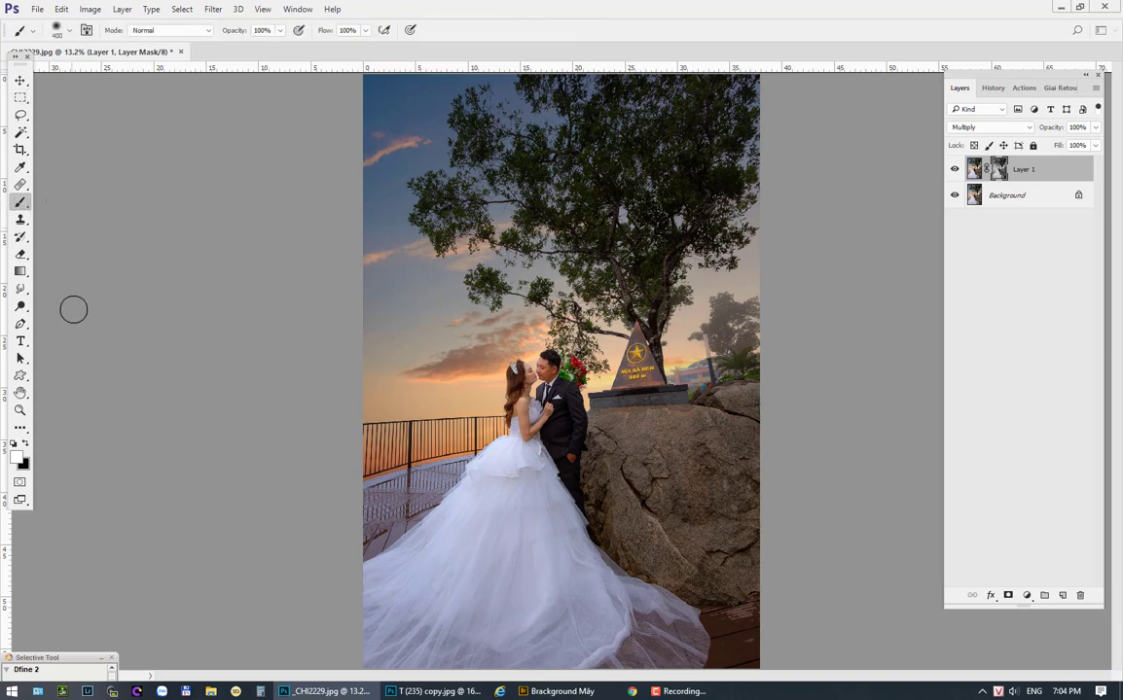
{"action": "key", "text": "bracketleft"}
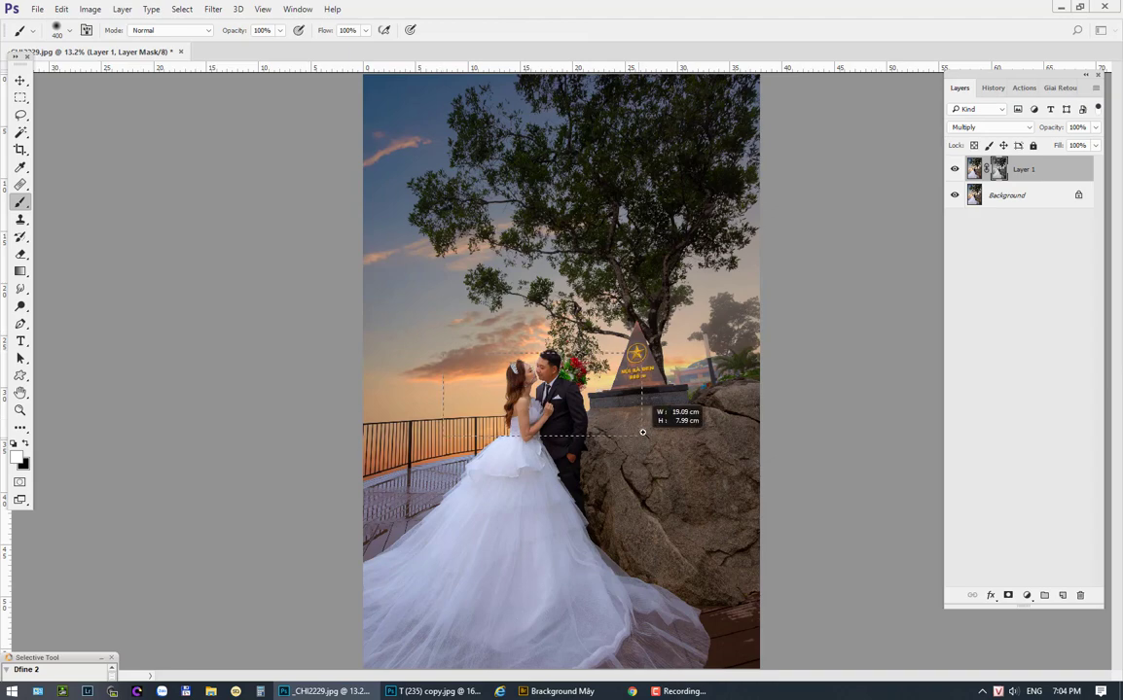
{"action": "scroll", "coordinate": [545, 379], "scroll_direction": "up", "scroll_amount": 5}
{"action": "key", "text": "bracketleft"}
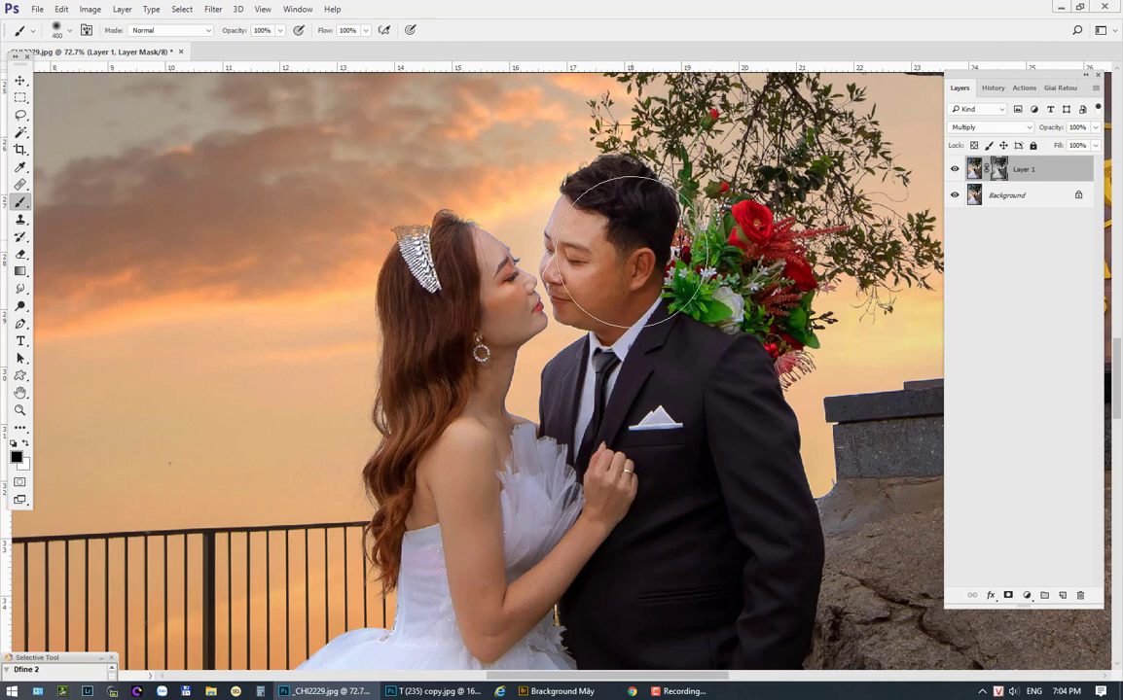
{"action": "key", "text": "bracketright"}
{"action": "key", "text": "bracketright"}
{"action": "key", "text": "ctrl+minus"}
{"action": "key", "text": "bracketleft"}
{"action": "key", "text": "bracketleft"}
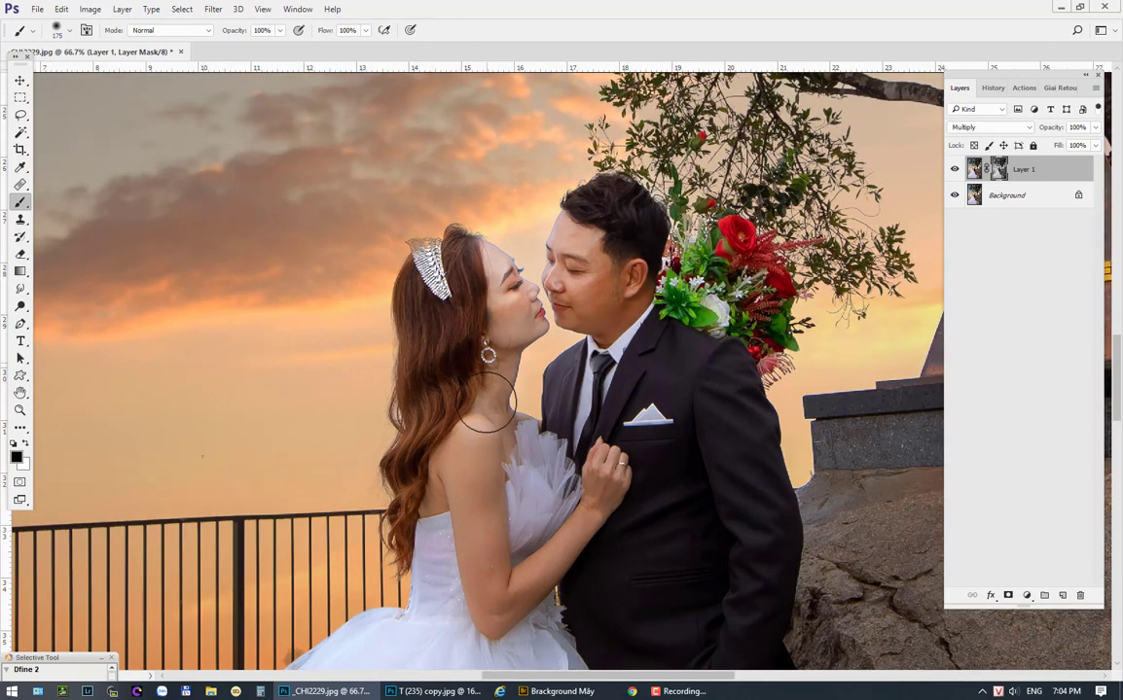
- Paint black on Layer 1's mask over the bride's shoulder and arm and the groom's hand, with brush sizes from 200 to 300
{"action": "key", "text": "bracketright"}
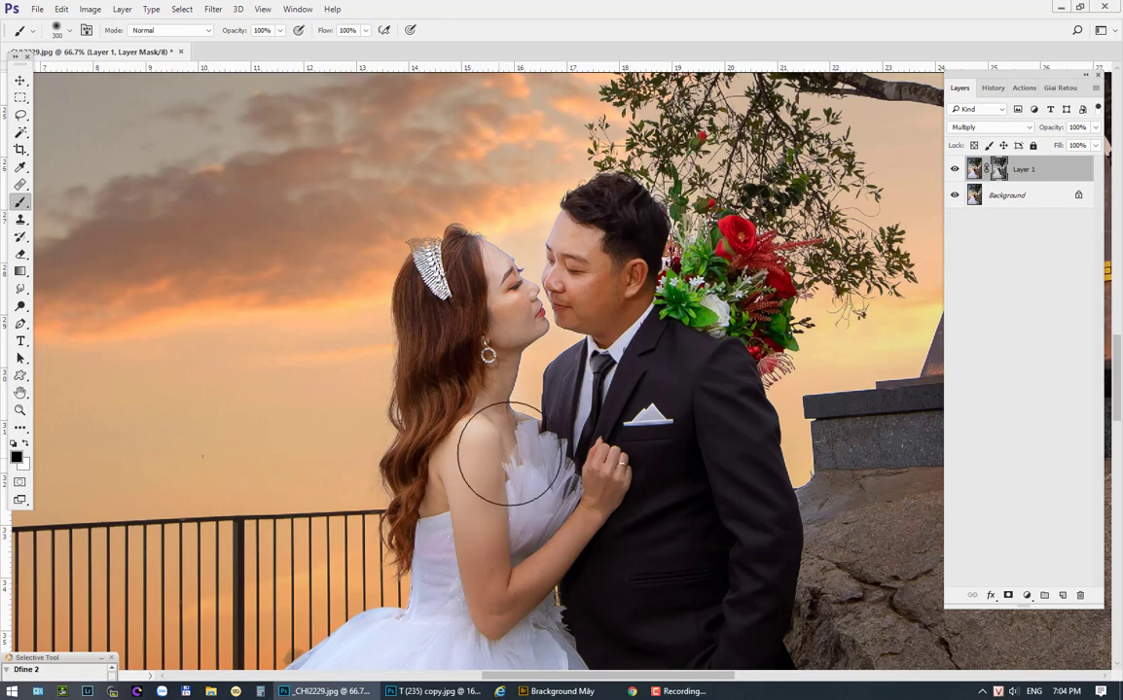
{"action": "scroll", "coordinate": [545, 419], "scroll_direction": "down", "scroll_amount": 5}
{"action": "key", "text": "bracketleft"}
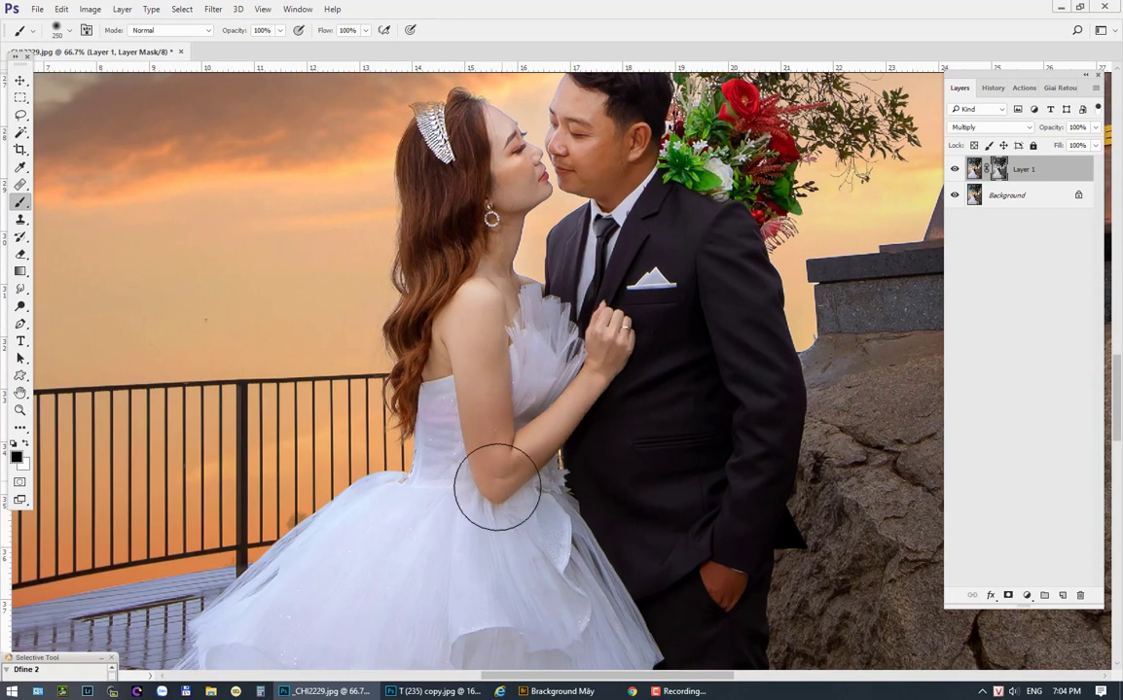
{"action": "key", "text": "bracketright"}
{"action": "scroll", "coordinate": [676, 323], "scroll_direction": "down", "scroll_amount": 8}
{"action": "scroll", "coordinate": [676, 323], "scroll_direction": "right", "scroll_amount": 3}
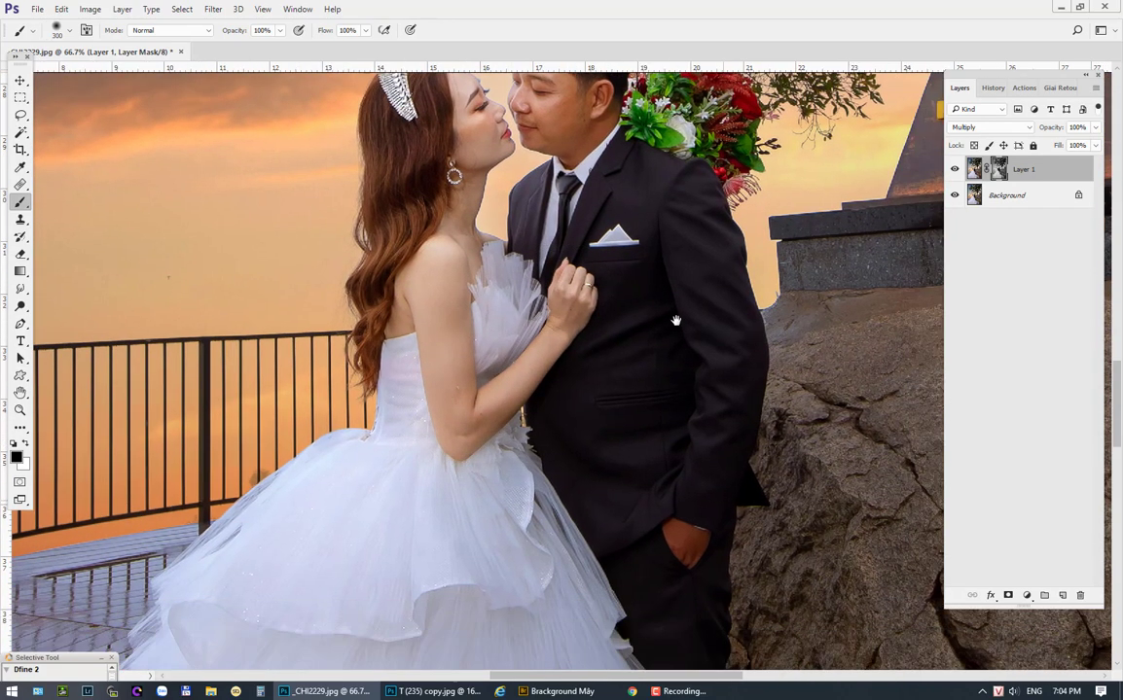
{"action": "key", "text": "bracketleft"}
{"action": "key", "text": "bracketleft"}
- Paint black on Layer 1's mask over the bride's skirt with a size 1200 brush at 50% opacity
{"action": "key", "text": "ctrl+minus"}
{"action": "key", "text": "ctrl+minus"}
{"action": "key", "text": "ctrl+minus"}
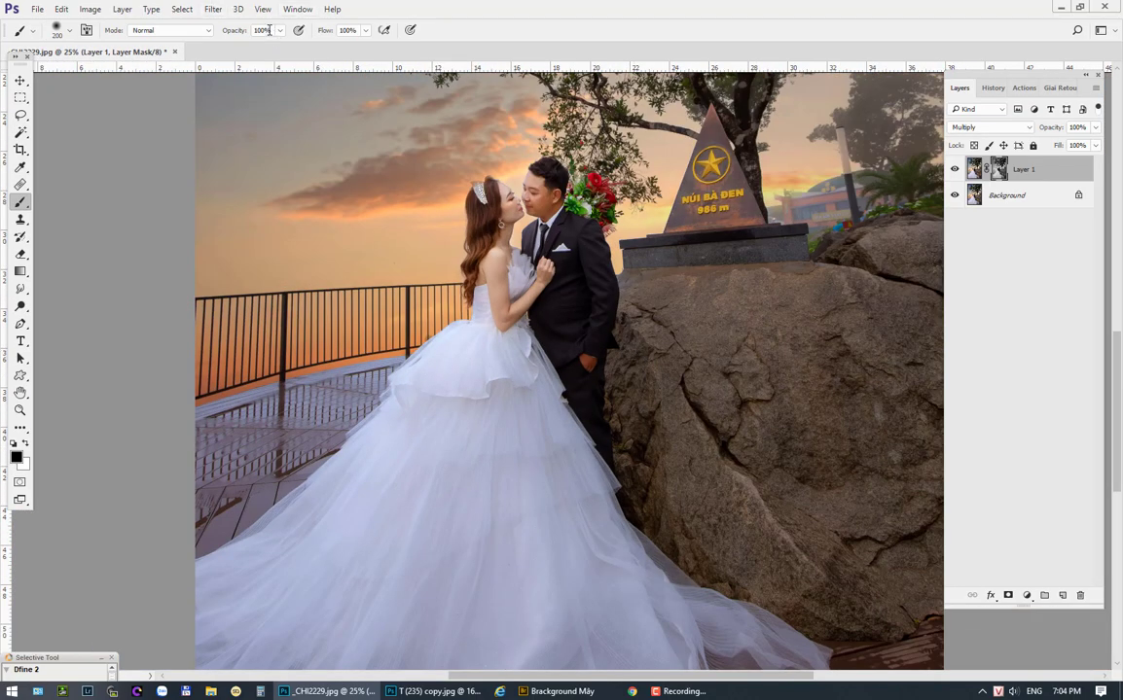
{"action": "type", "text": "50"}
{"action": "key", "text": "Return"}
{"action": "key", "text": "bracketright"}
{"action": "key", "text": "bracketright"}
{"action": "key", "text": "bracketright"}
{"action": "key", "text": "bracketright"}
{"action": "key", "text": "bracketright"}
{"action": "key", "text": "bracketright"}
{"action": "key", "text": "bracketright"}
{"action": "key", "text": "bracketright"}
{"action": "key", "text": "bracketright"}
{"action": "key", "text": "bracketright"}
{"action": "key", "text": "bracketright"}
{"action": "key", "text": "bracketright"}
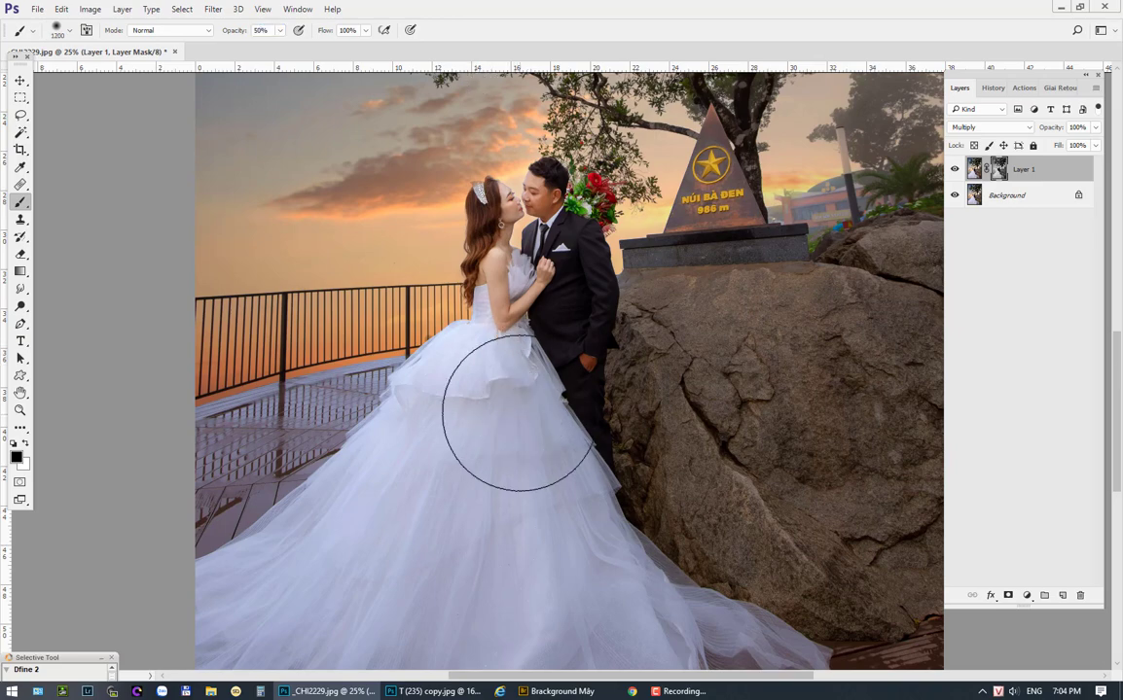
{"action": "left_click_drag", "start_coordinate": [495, 404], "coordinate": [519, 299]}
{"action": "key", "text": "bracketleft"}
{"action": "key", "text": "bracketleft"}
{"action": "key", "text": "bracketleft"}
{"action": "key", "text": "bracketleft"}
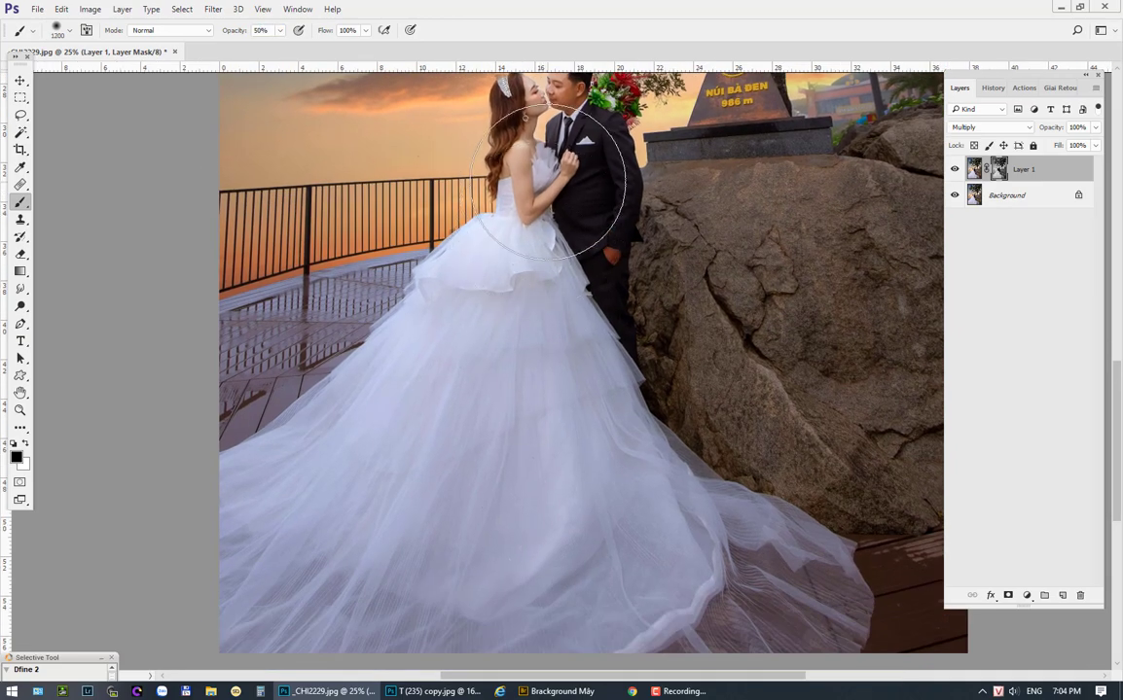
{"action": "key", "text": "bracketright"}
{"action": "key", "text": "bracketright"}
{"action": "key", "text": "bracketright"}
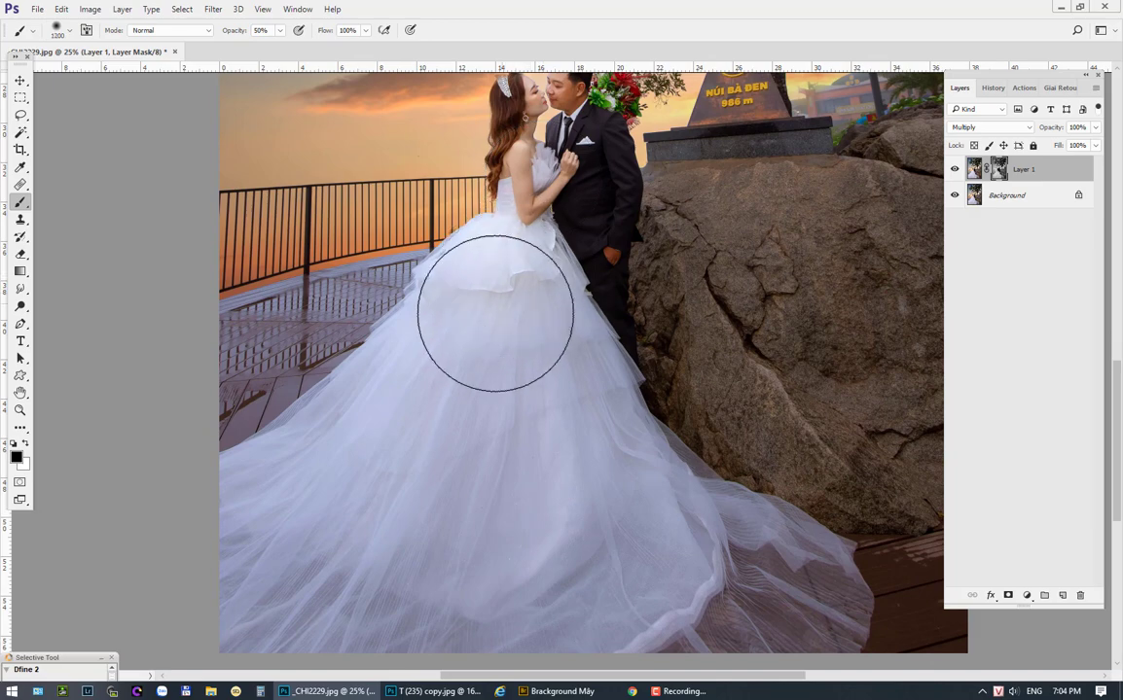
{"action": "mouse_move", "coordinate": [374, 428]}
{"action": "left_mouse_down"}
{"action": "mouse_move", "coordinate": [251, 551]}
{"action": "mouse_move", "coordinate": [358, 614]}
{"action": "mouse_move", "coordinate": [665, 614]}
{"action": "mouse_move", "coordinate": [770, 595]}
{"action": "mouse_move", "coordinate": [553, 375]}
{"action": "left_mouse_up"}
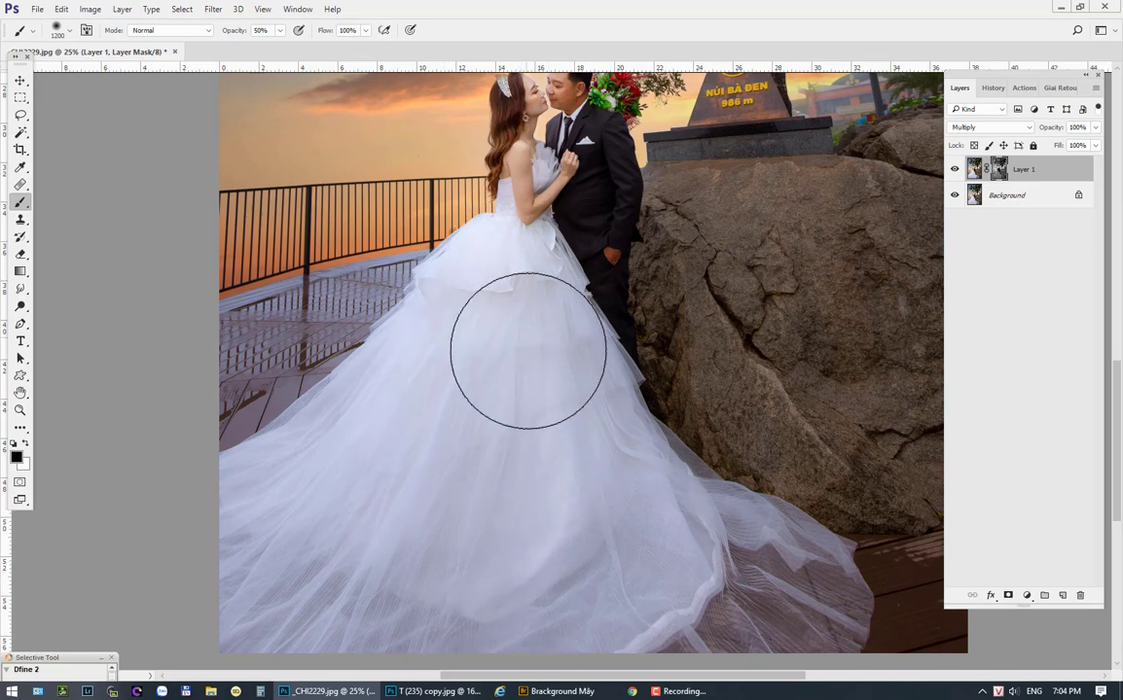
- Paint further over the lower dress on Layer 1's mask with brush size 1300, reducing the brush opacity to 20%
{"action": "key", "text": "bracketright"}
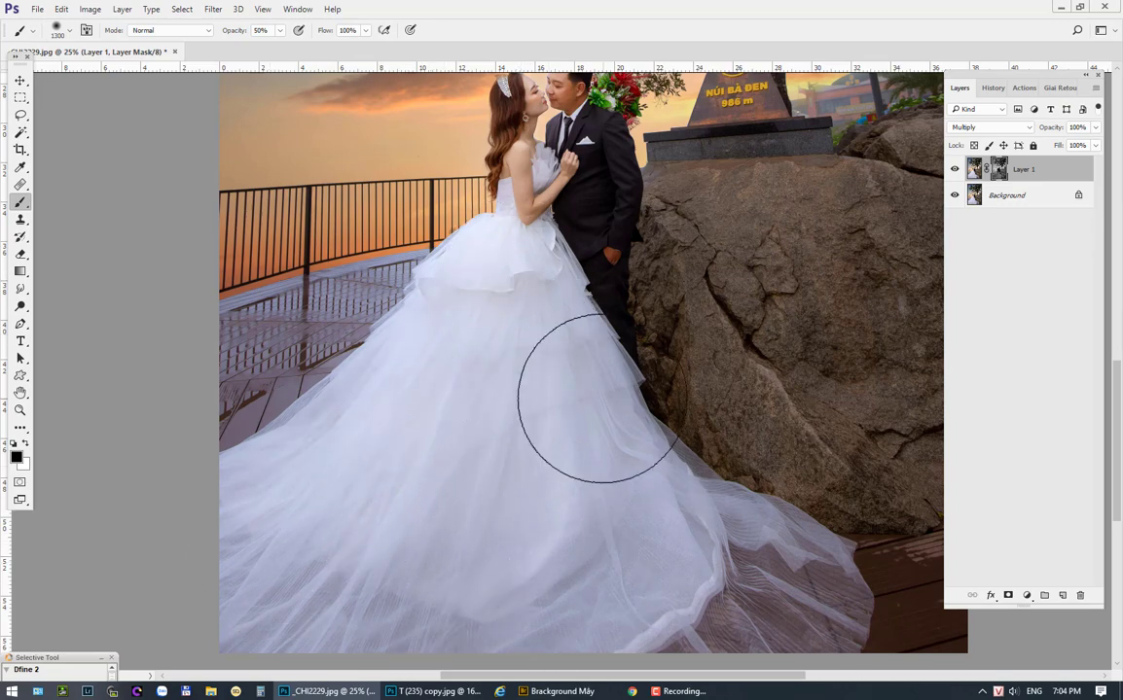
{"action": "left_click_drag", "start_coordinate": [508, 389], "coordinate": [460, 351]}
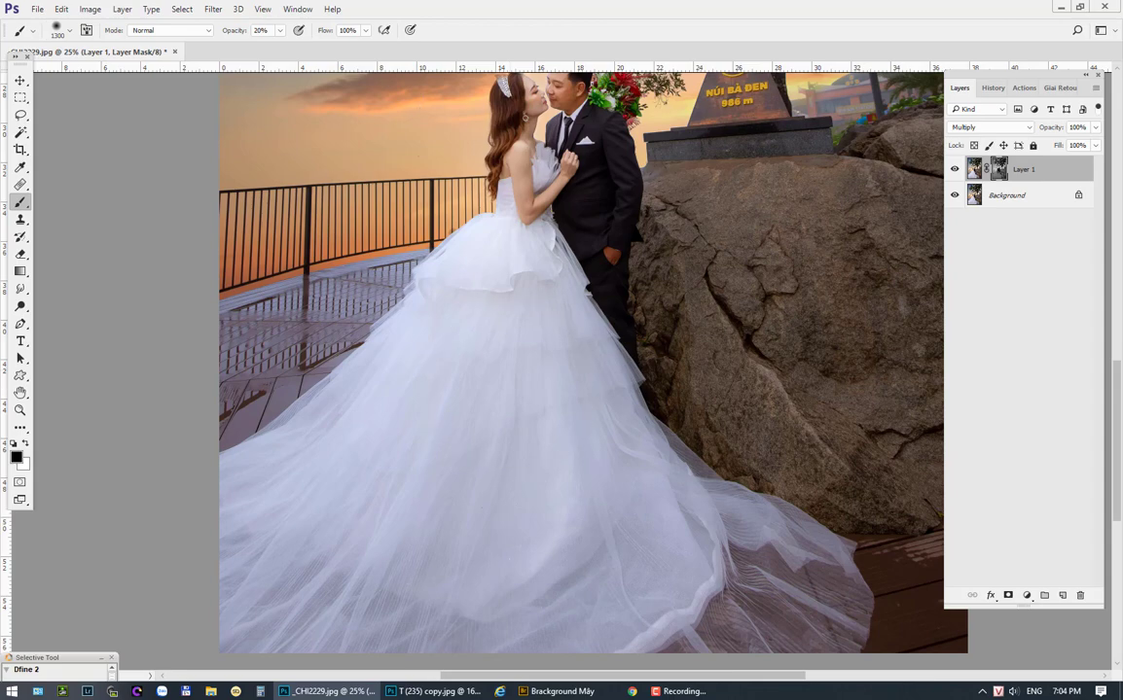
{"action": "mouse_move", "coordinate": [566, 466]}
{"action": "left_mouse_down"}
{"action": "mouse_move", "coordinate": [543, 442]}
{"action": "mouse_move", "coordinate": [516, 360]}
{"action": "mouse_move", "coordinate": [398, 458]}
{"action": "left_mouse_up"}
{"action": "key", "text": "ctrl+minus"}
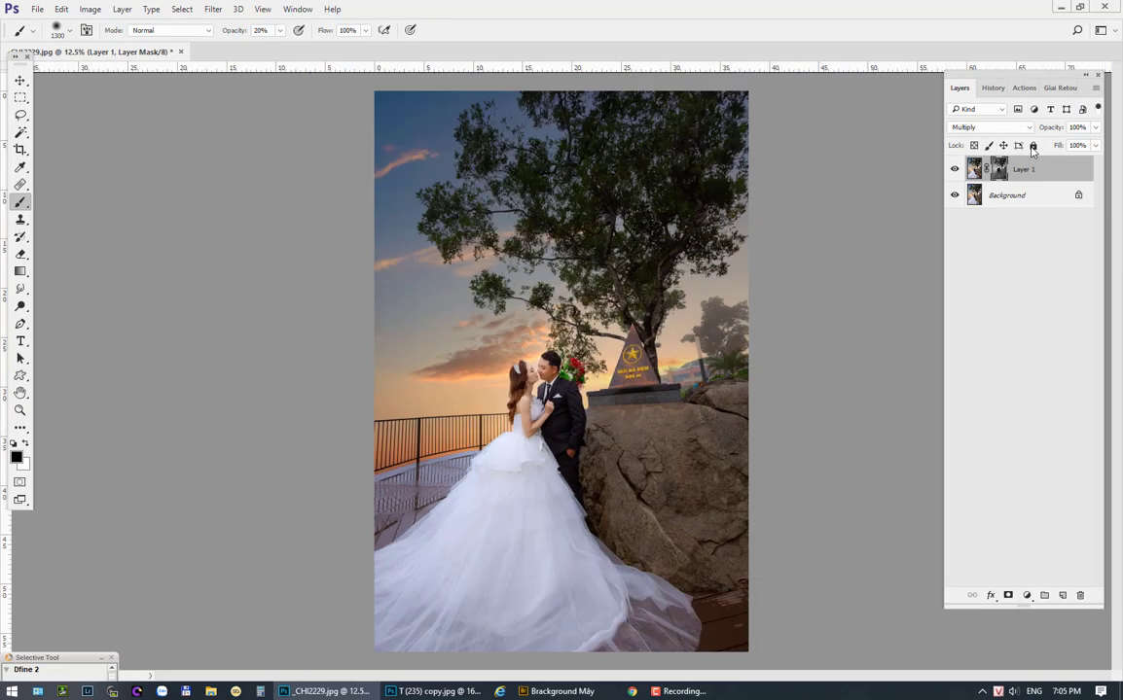
- Compare the image with and without the masked Multiply layer
{"action": "left_click", "coordinate": [955, 170]}
{"action": "left_click", "coordinate": [954, 169]}
{"action": "left_click", "coordinate": [955, 169]}
{"action": "left_click", "coordinate": [954, 169]}
- Merge Layer 1 with the Background
{"action": "left_click", "coordinate": [1012, 197], "text": "shift"}
{"action": "left_click", "coordinate": [1095, 89]}
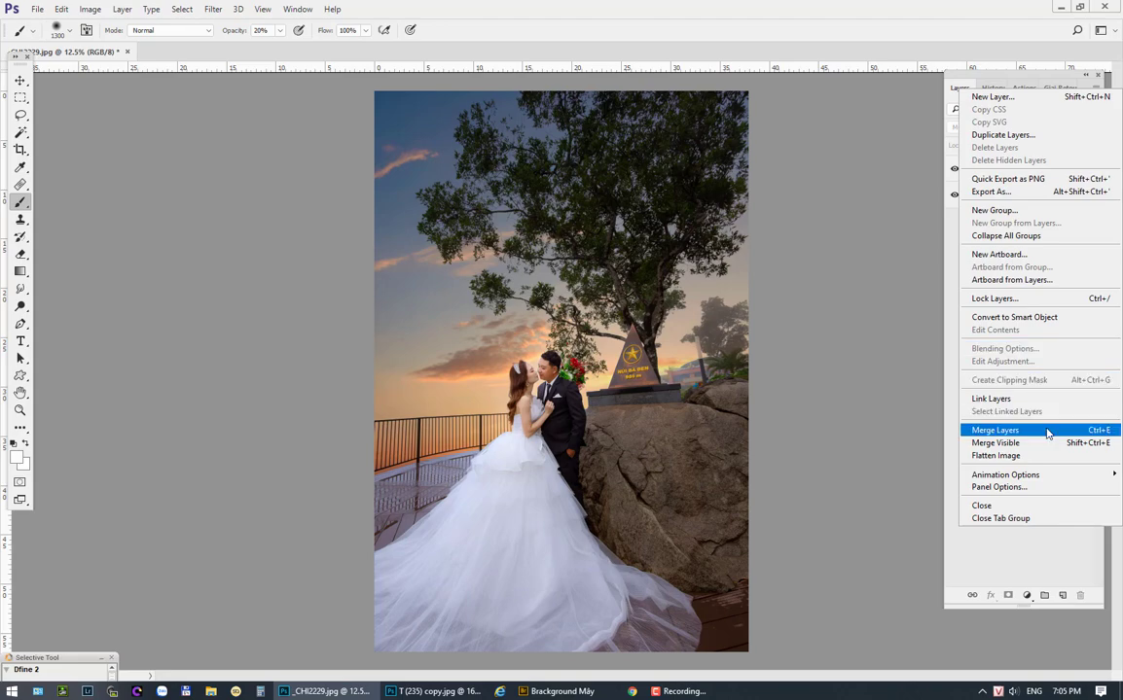
{"action": "left_click", "coordinate": [1010, 430]}
- Apply a Levels adjustment to the merged image with the black input level set to 2
{"action": "key", "text": "ctrl+plus"}
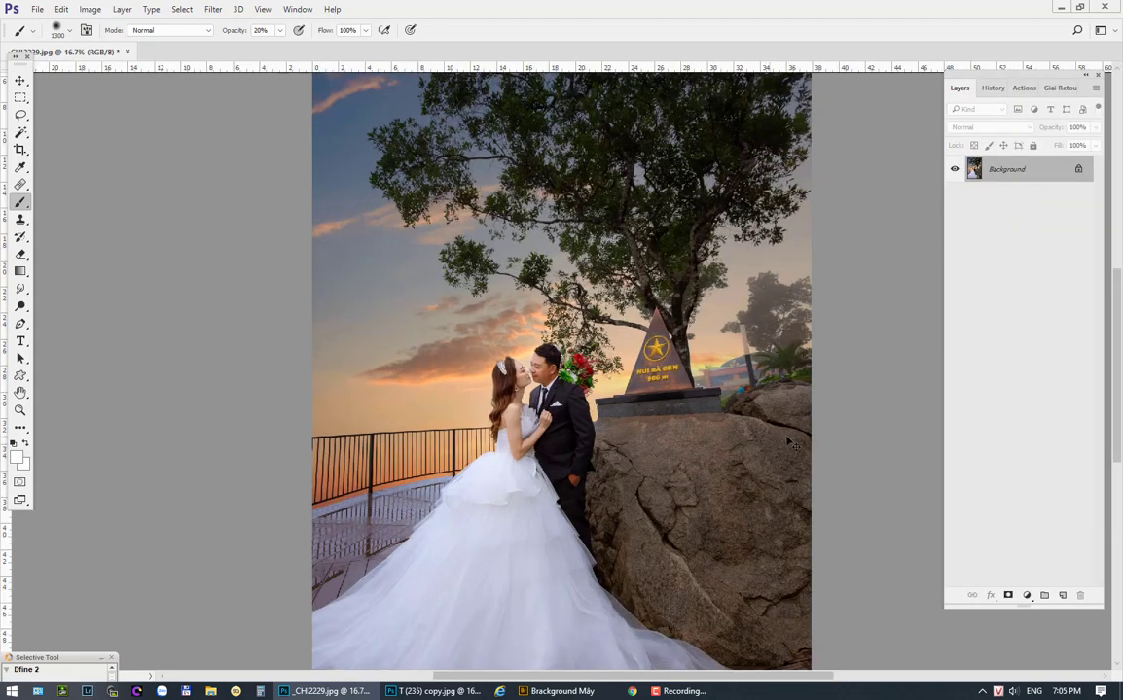
{"action": "key", "text": "ctrl+l"}
{"action": "left_click", "coordinate": [728, 457]}
{"action": "key", "text": "Up"}
{"action": "key", "text": "Up"}
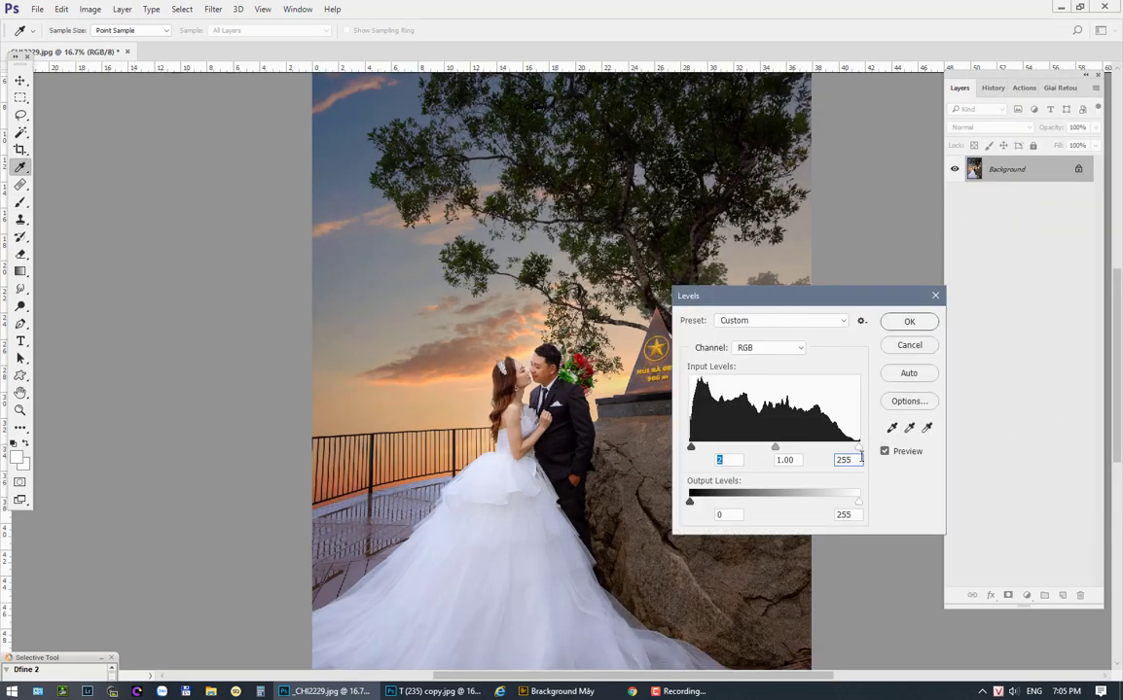
{"action": "key", "text": "Return"}
- Compare the finished edit with the original _CHI2229.jpg snapshot twice, ending on the Levels state
{"action": "key", "text": "ctrl+minus"}
{"action": "key", "text": "ctrl+minus"}
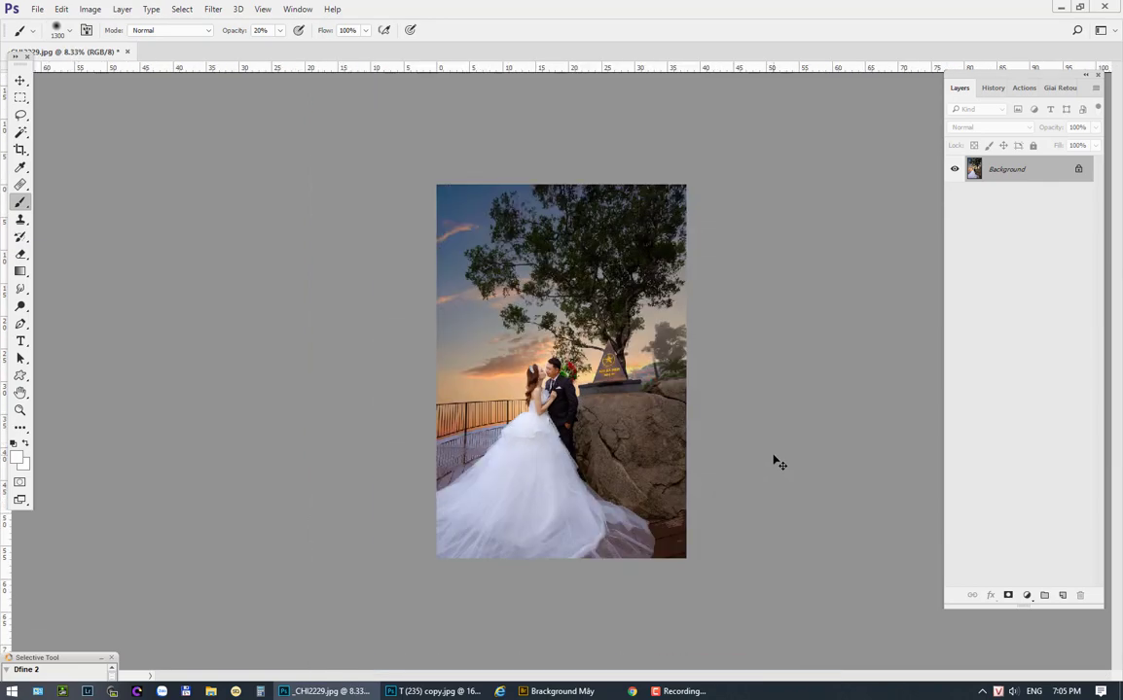
{"action": "key", "text": "ctrl+plus"}
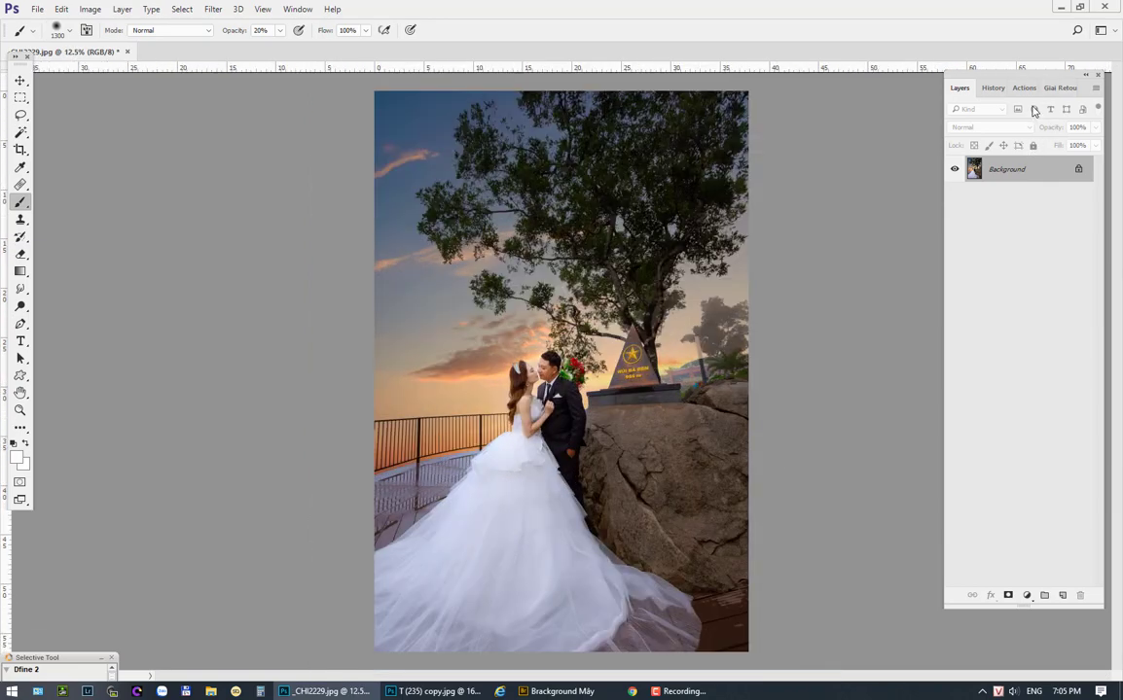
{"action": "left_click", "coordinate": [992, 89]}
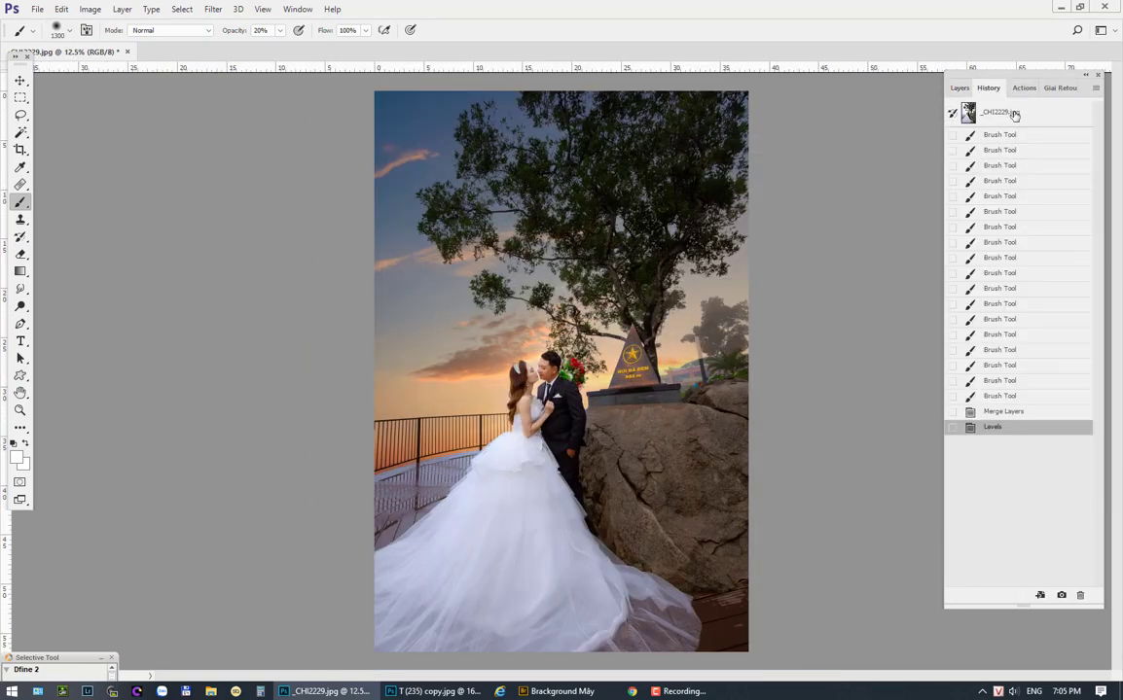
{"action": "left_click", "coordinate": [1013, 115]}
{"action": "left_click", "coordinate": [1013, 430]}
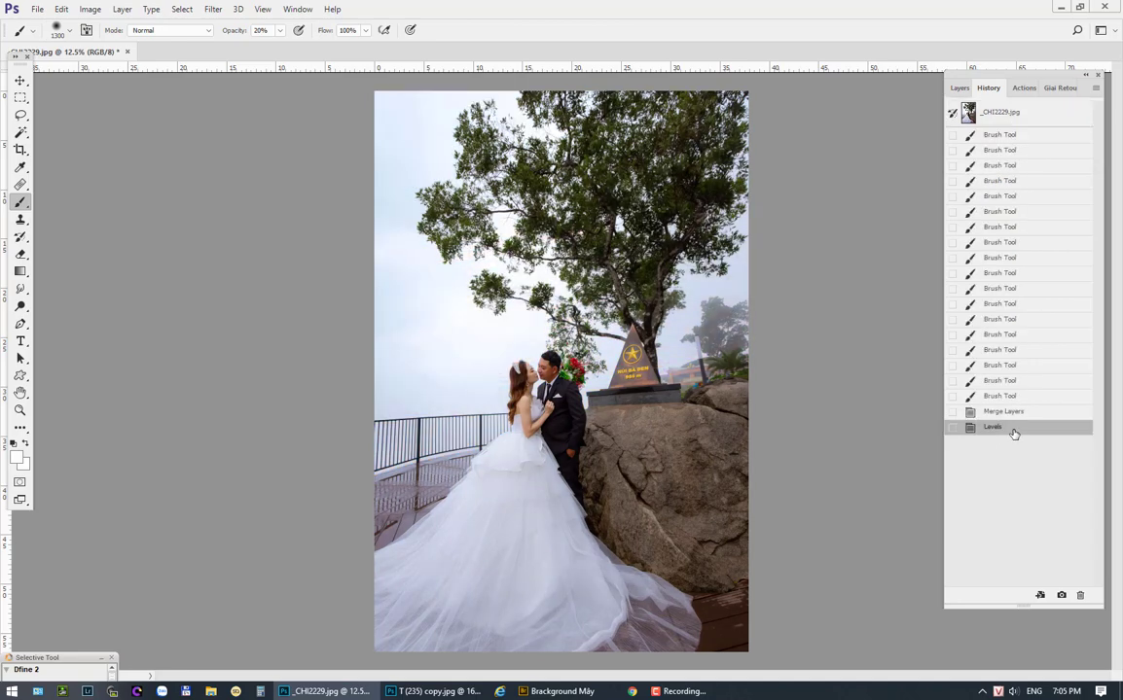
{"action": "left_click", "coordinate": [996, 115]}
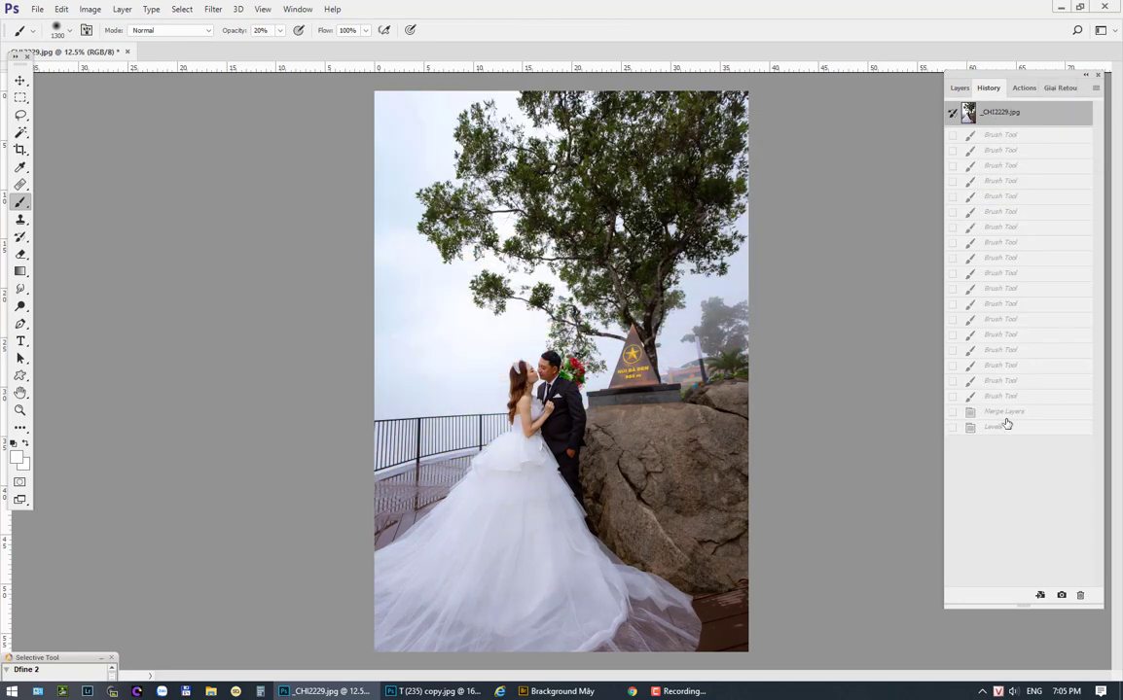
{"action": "left_click", "coordinate": [1006, 430]}
{"action": "left_click", "coordinate": [960, 87]}
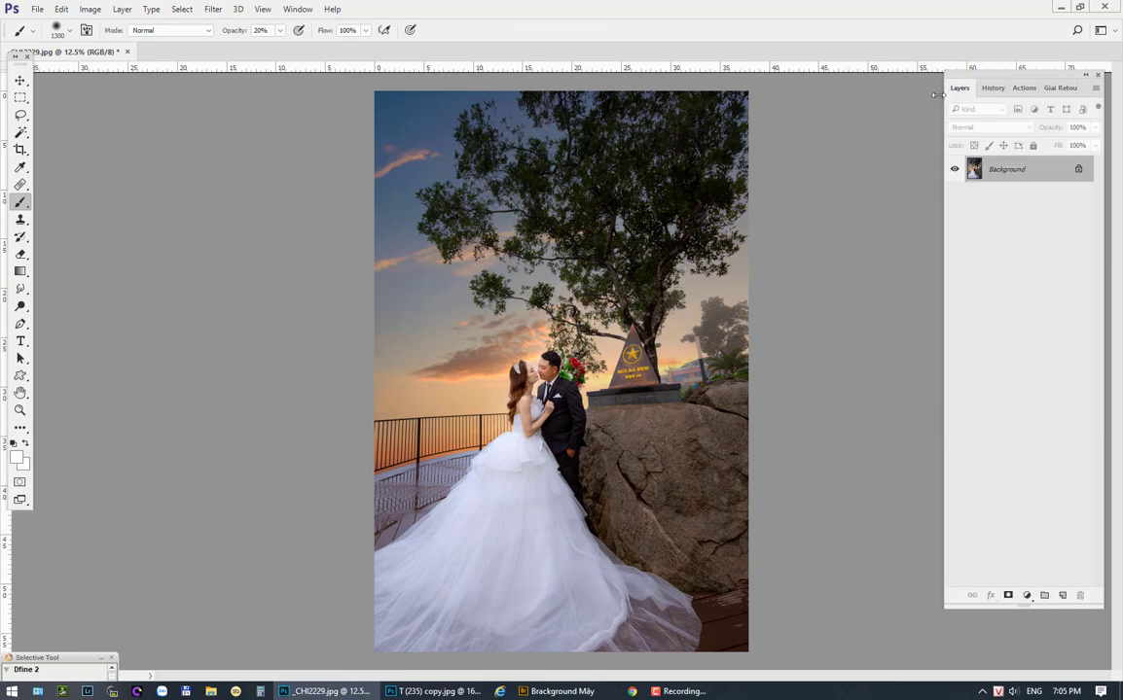
- Select and copy the whole edited image, and return the document to its original _CHI2229.jpg snapshot
{"action": "key", "text": "ctrl+minus"}
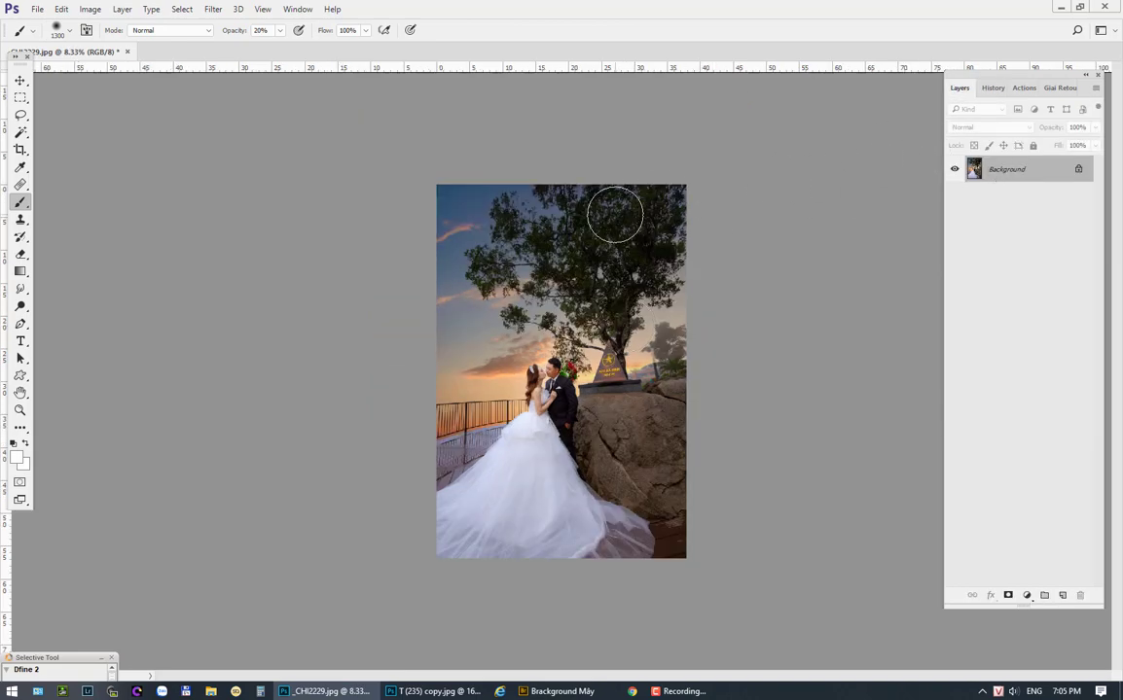
{"action": "key", "text": "ctrl+a"}
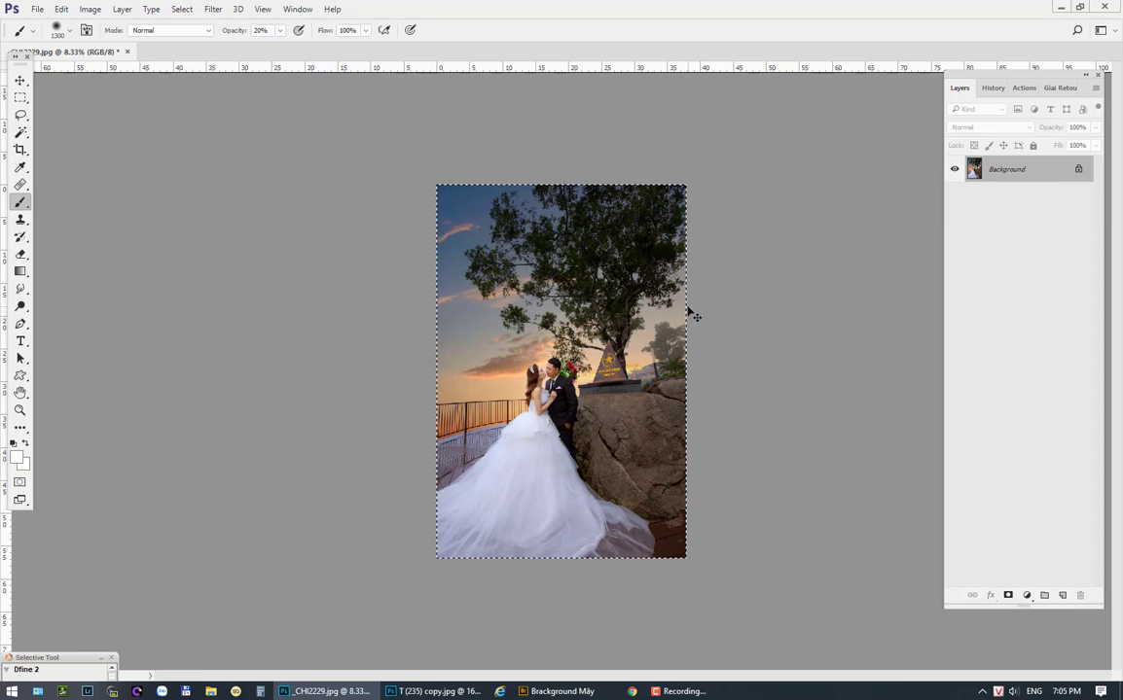
{"action": "left_click", "coordinate": [989, 89]}
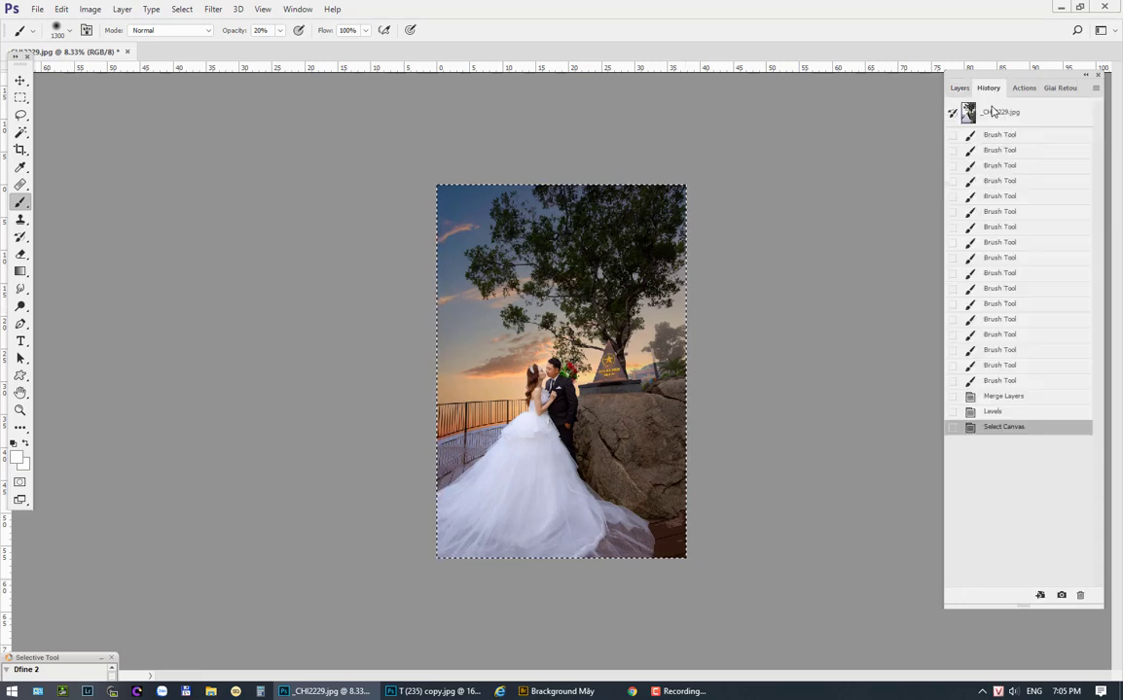
{"action": "left_click", "coordinate": [997, 112]}
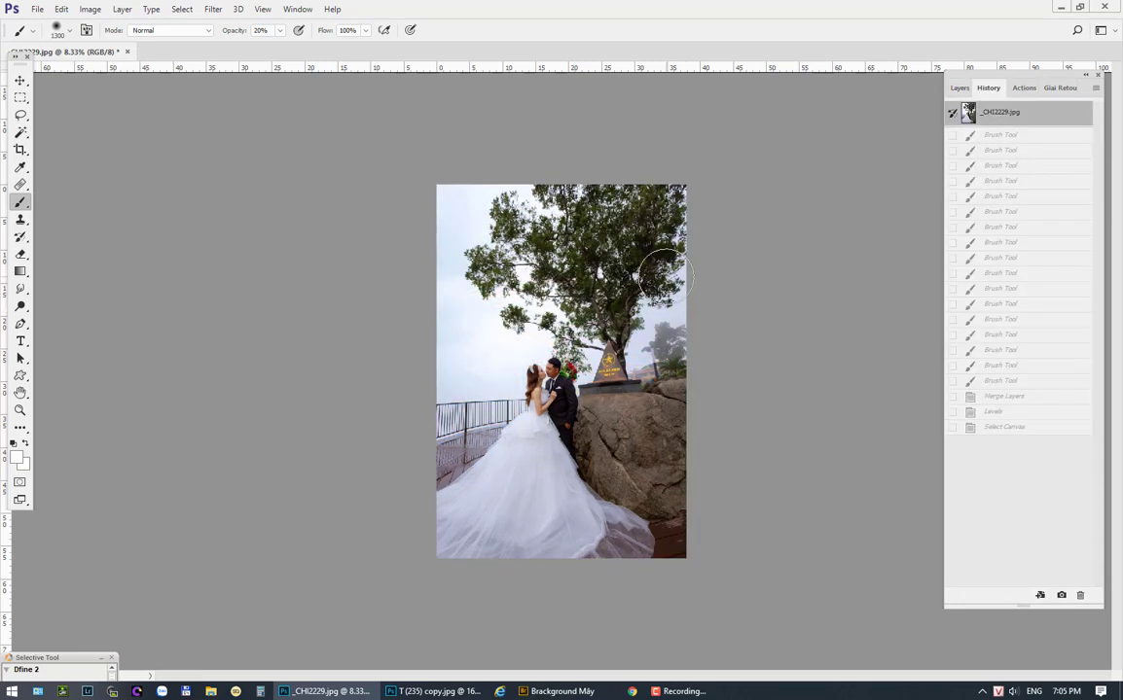
- Widen the canvas to 76 cm with the original photo anchored at the middle of the right edge
{"action": "key", "text": "ctrl+alt+c"}
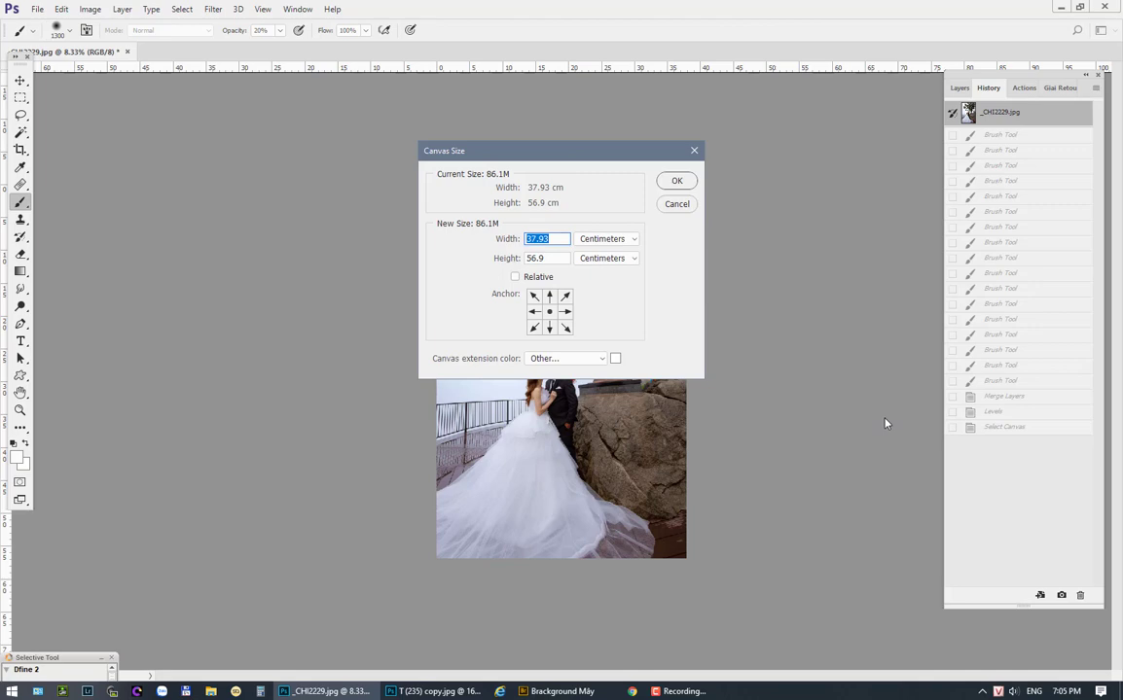
{"action": "type", "text": "76"}
{"action": "left_click", "coordinate": [563, 312]}
{"action": "left_click", "coordinate": [678, 181]}
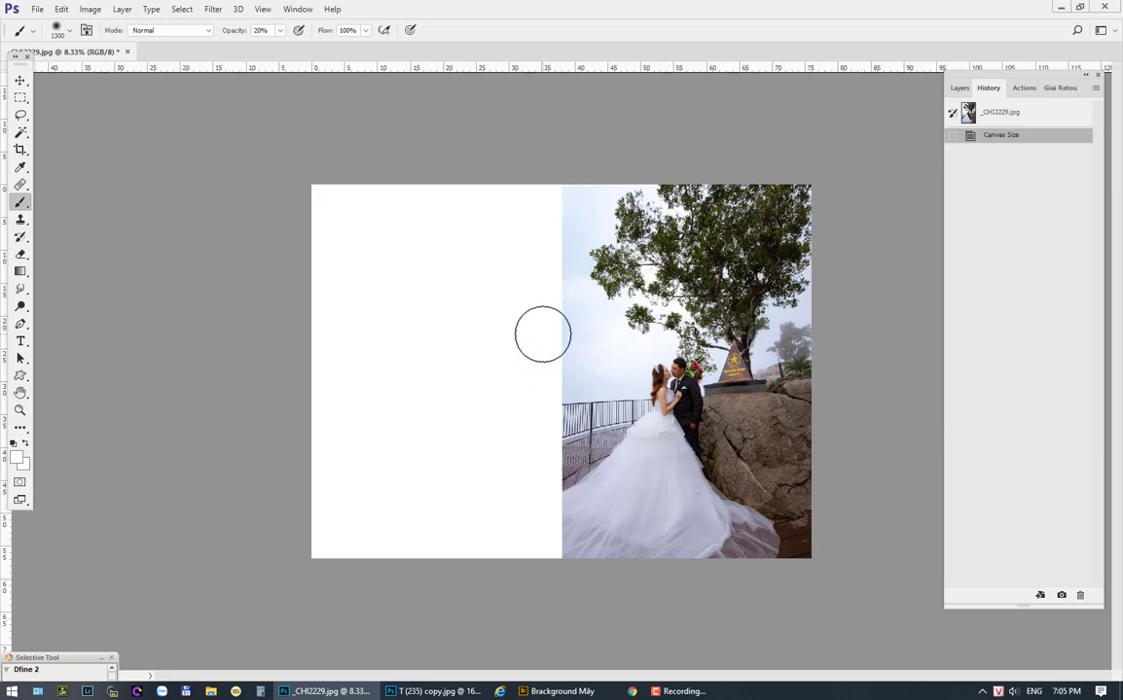
- Paste the edited image and place it on the blank left half, beside the original photo
{"action": "key", "text": "ctrl+v"}
{"action": "key", "text": "v"}
{"action": "left_click_drag", "start_coordinate": [603, 385], "coordinate": [485, 385]}
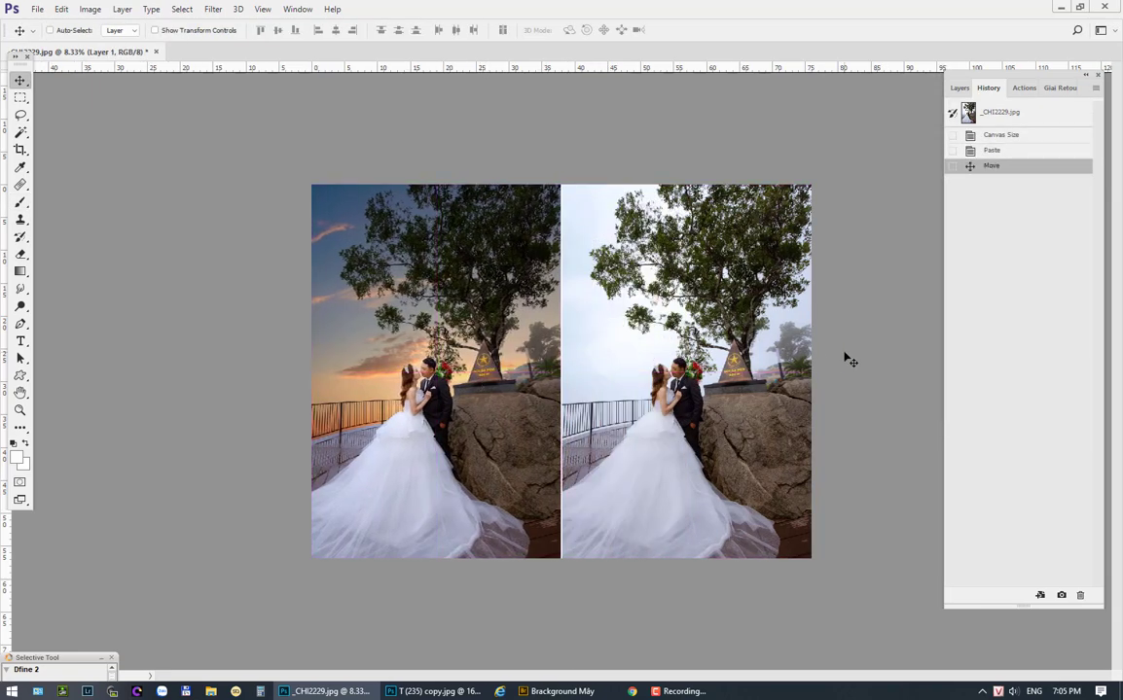
{"action": "key", "text": "ctrl+plus"}
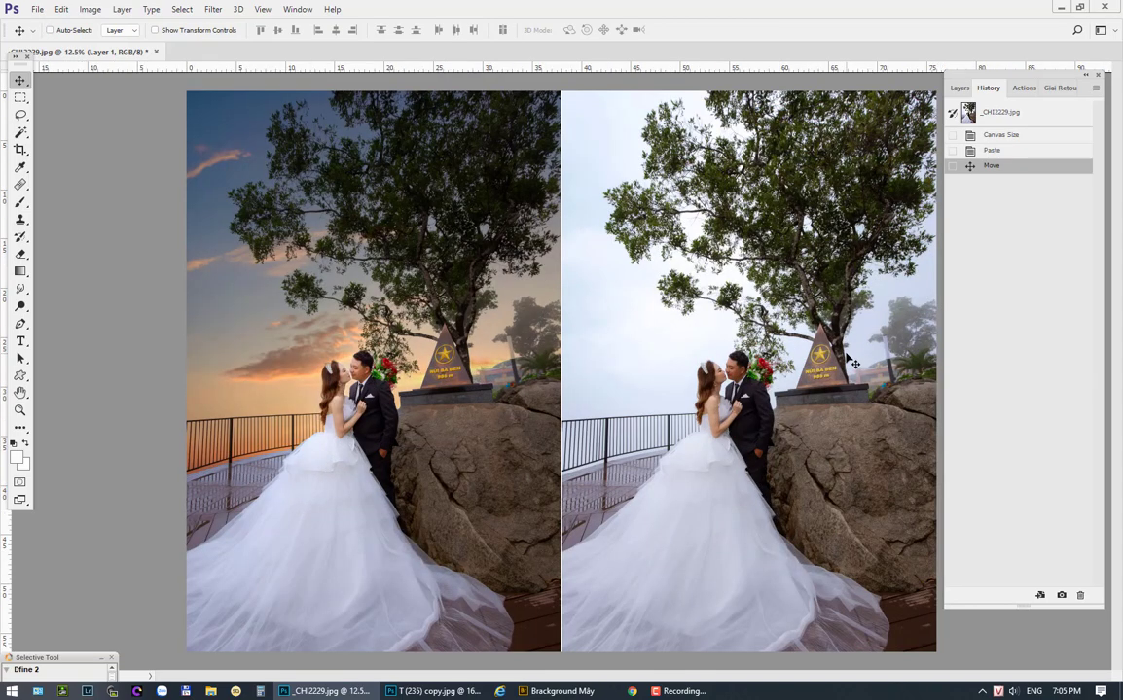